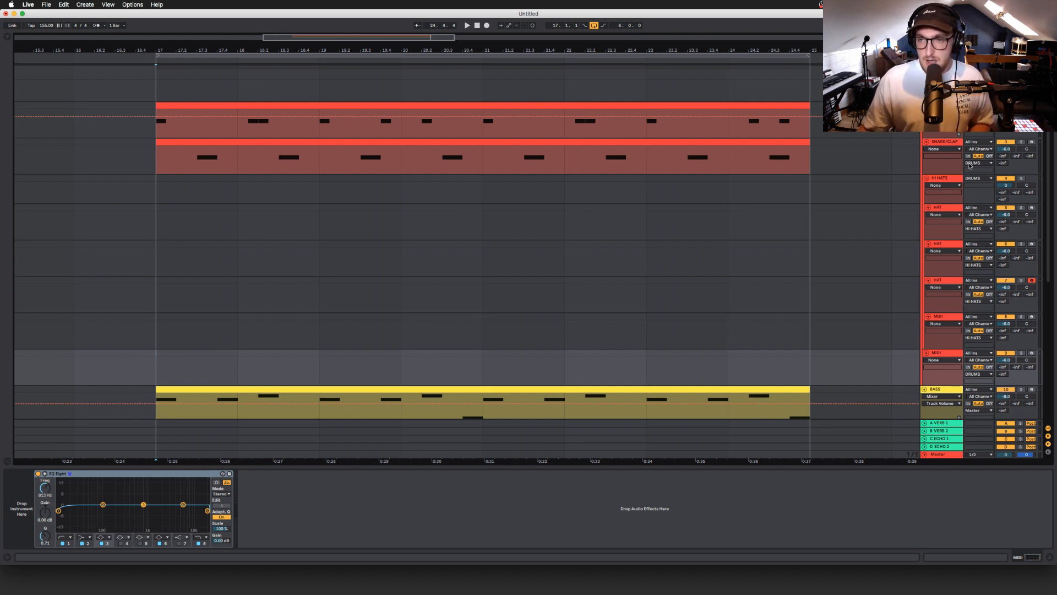
pyautogui.click(944, 208)
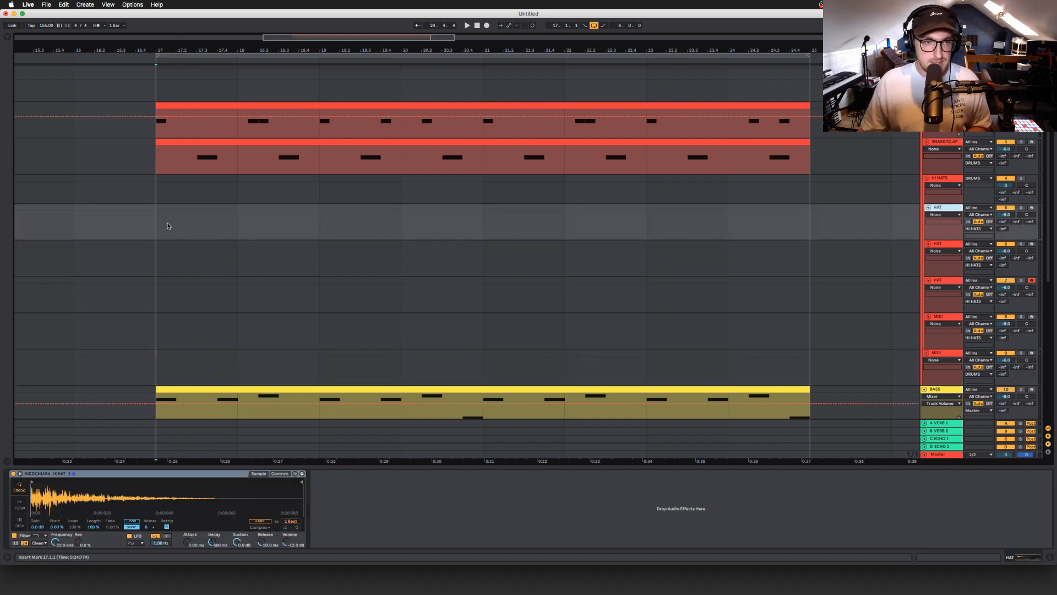
pyautogui.moveTo(165, 225); pyautogui.dragTo(815, 212)
pyautogui.press('super+shift+m')
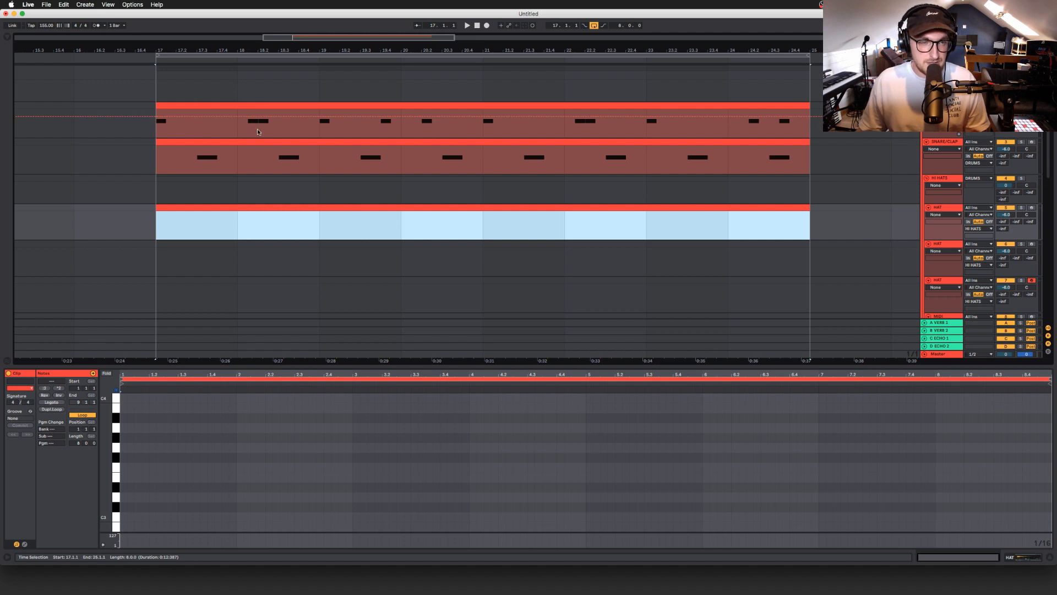
pyautogui.press('space')
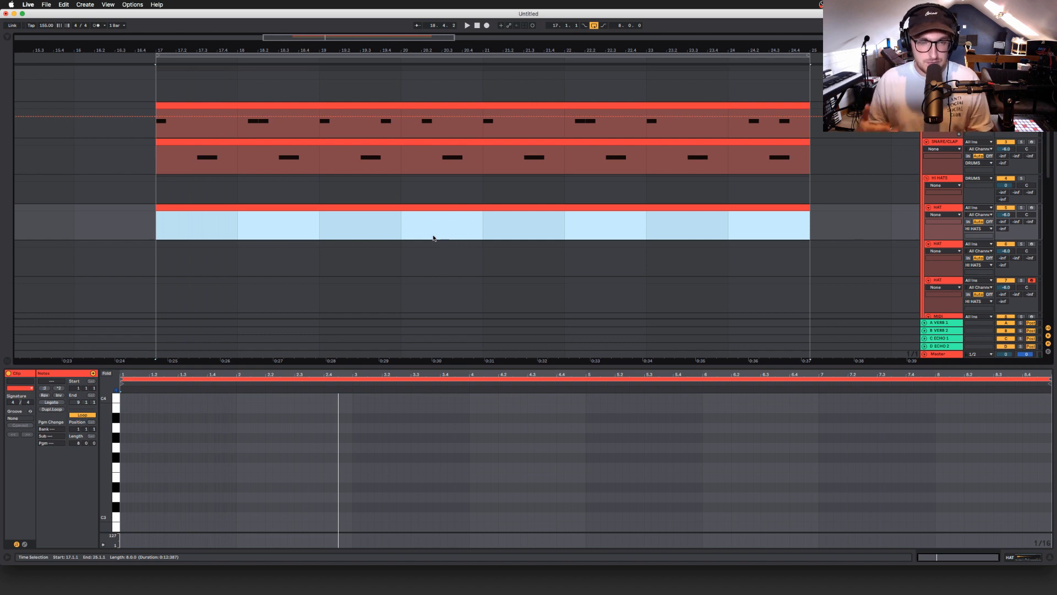
pyautogui.press('space')
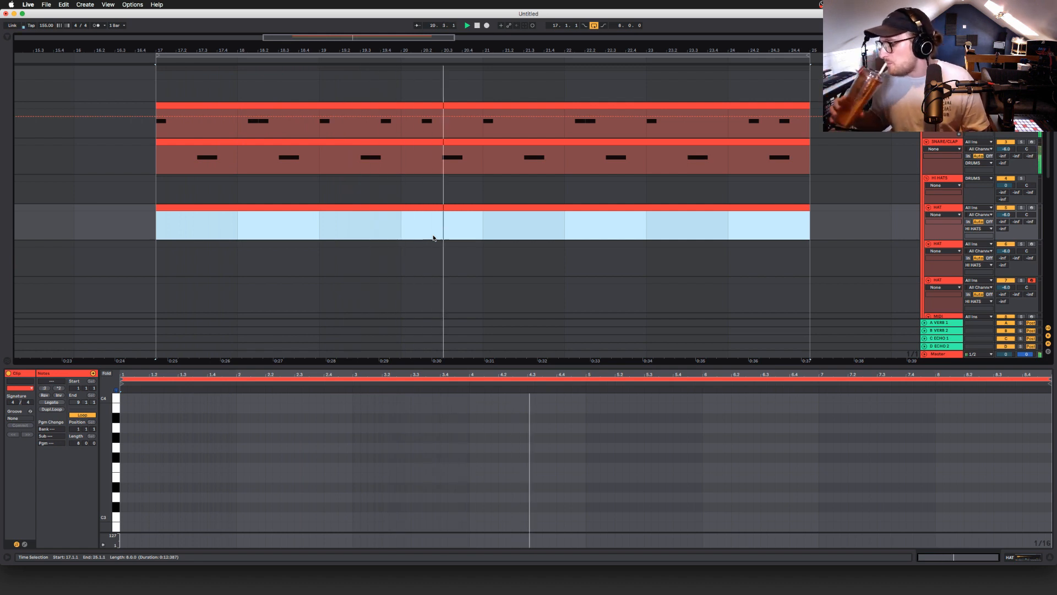
pyautogui.press('space')
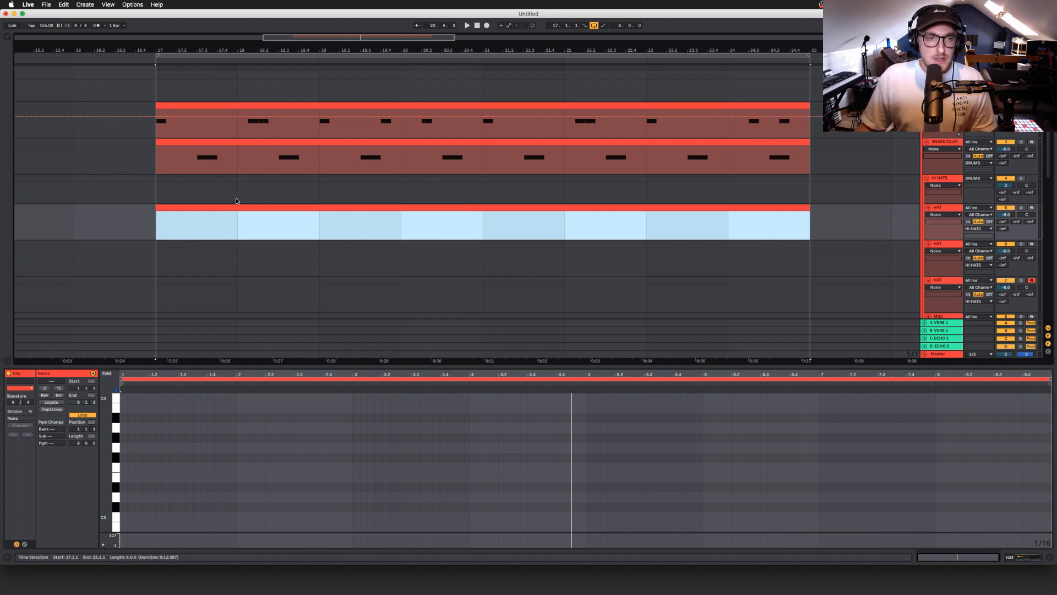
pyautogui.scroll(-1, 242, 204)
pyautogui.press('Delete')
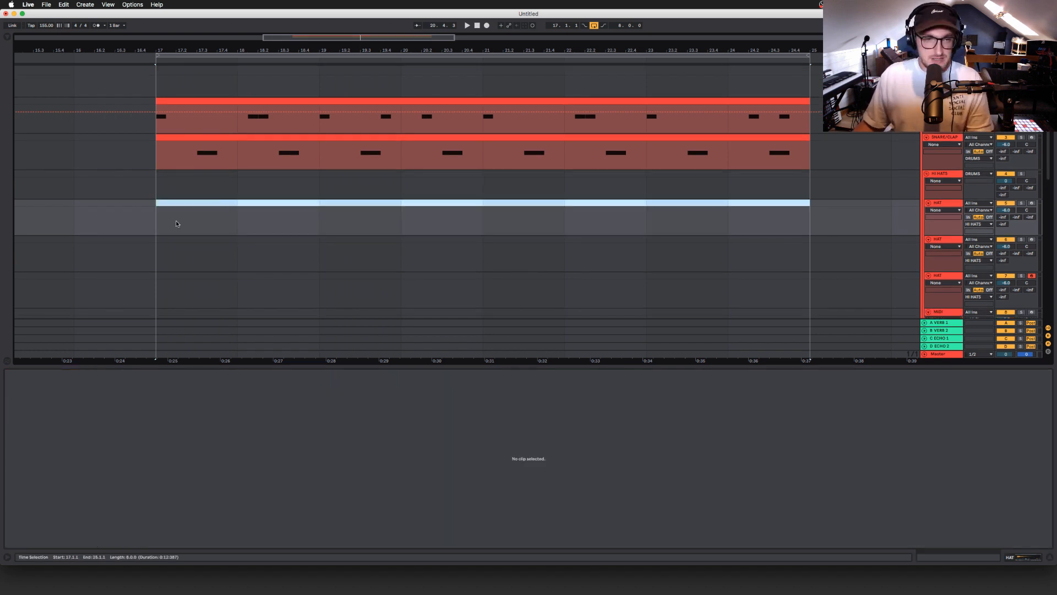
# - Insert an empty eight-bar MIDI clip on the first HAT track from bar 17 to bar 25
pyautogui.click(167, 217)
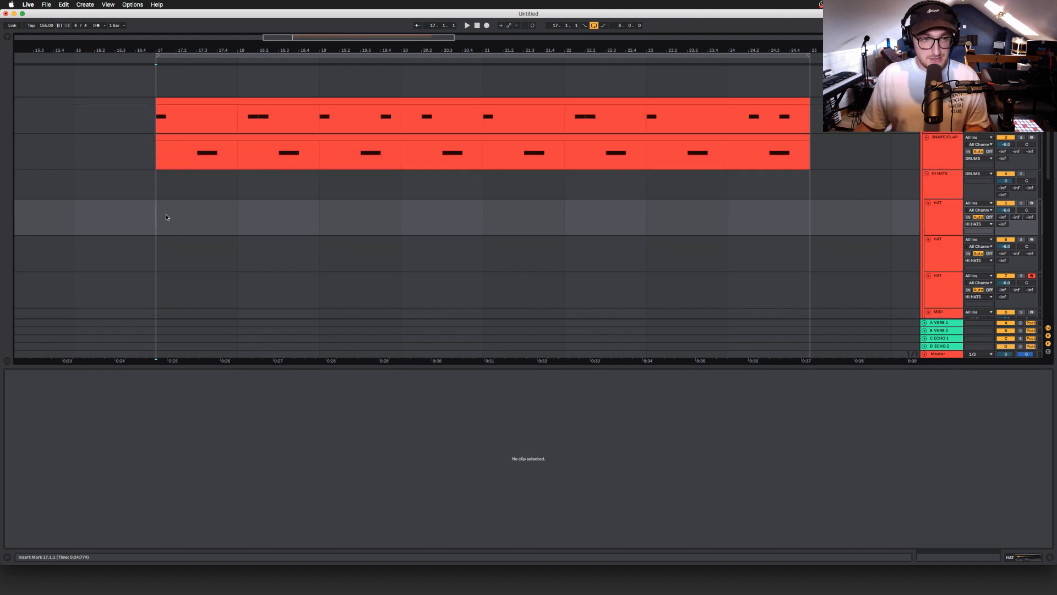
pyautogui.moveTo(157, 218); pyautogui.dragTo(808, 217)
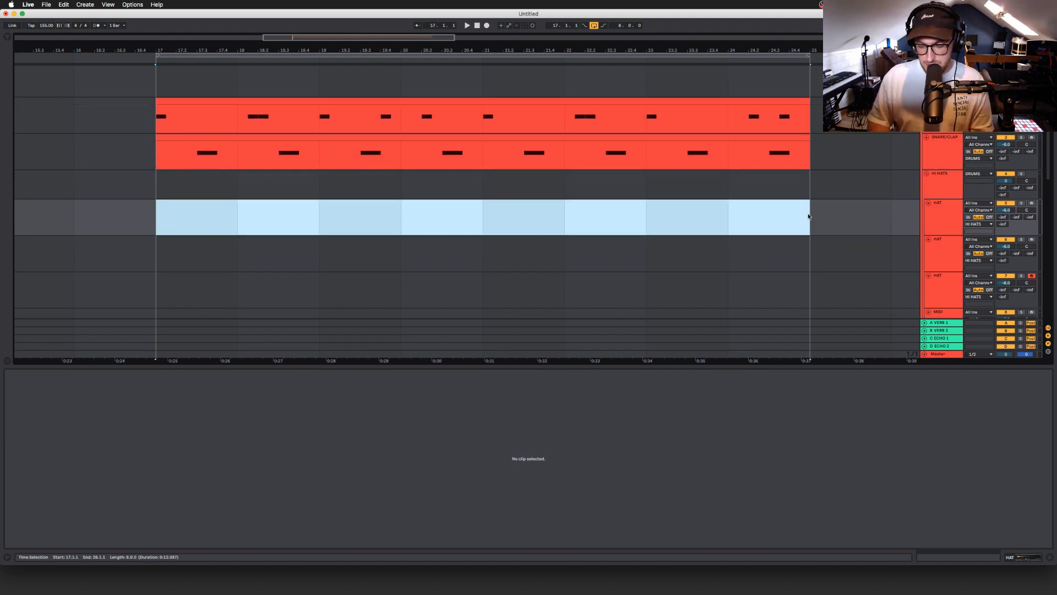
pyautogui.press('super+shift+m')
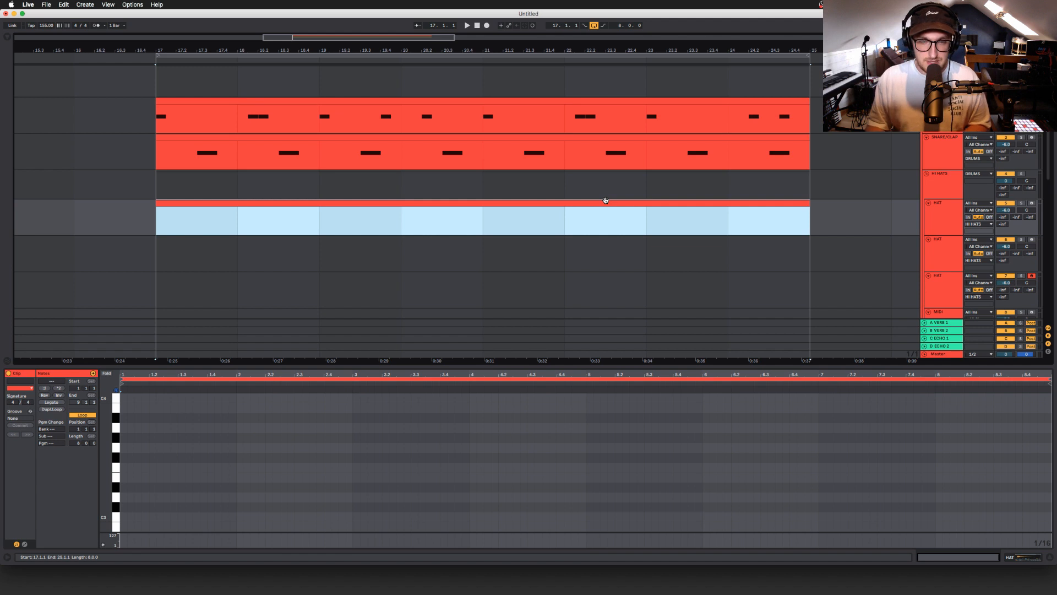
# - Widen the note grid to 1/4, paint consecutive C3 hat notes across the whole clip and play it back
pyautogui.click(175, 454)
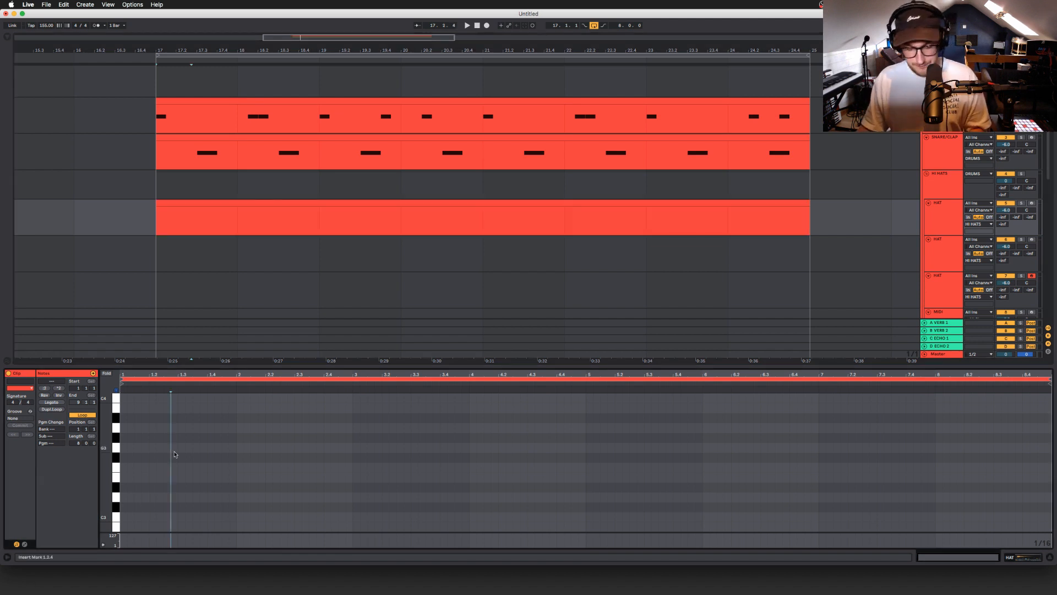
pyautogui.press('super+2')
pyautogui.press('super+2')
pyautogui.press('super+2')
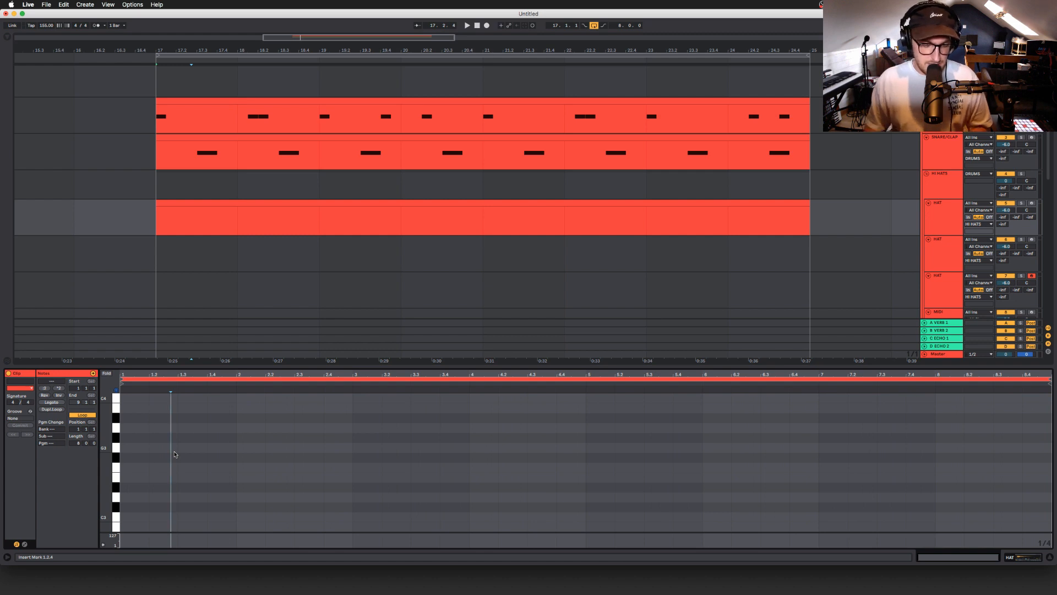
pyautogui.press('super+2')
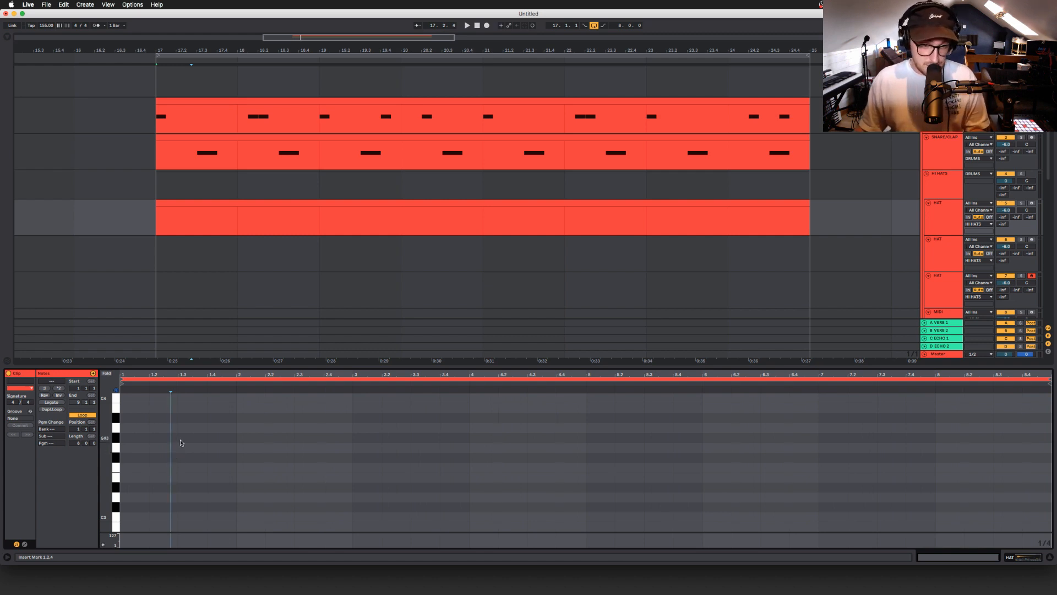
pyautogui.click(180, 442)
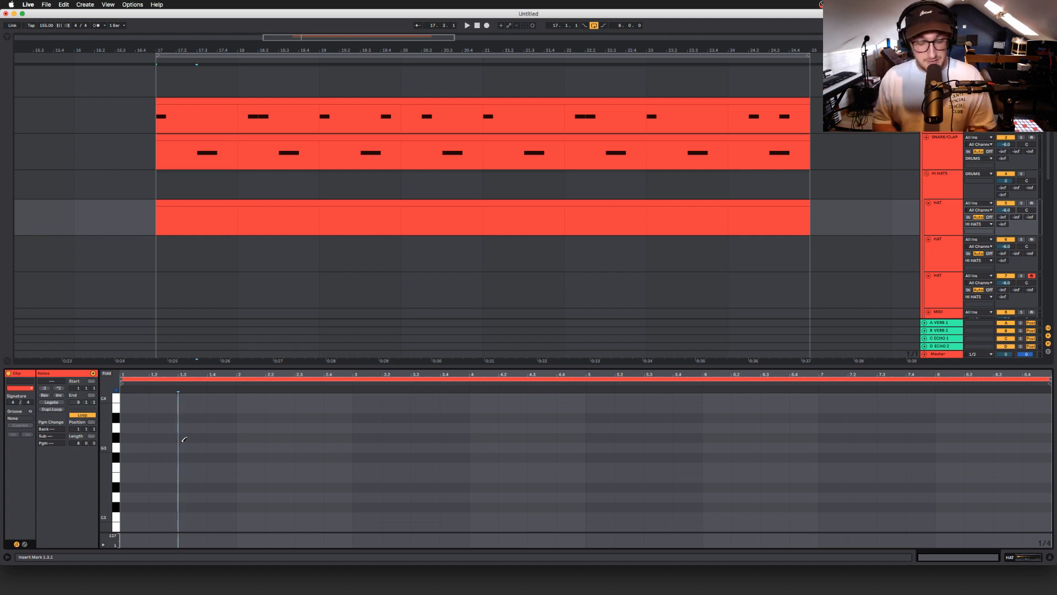
pyautogui.press('super+3')
pyautogui.press('super+3')
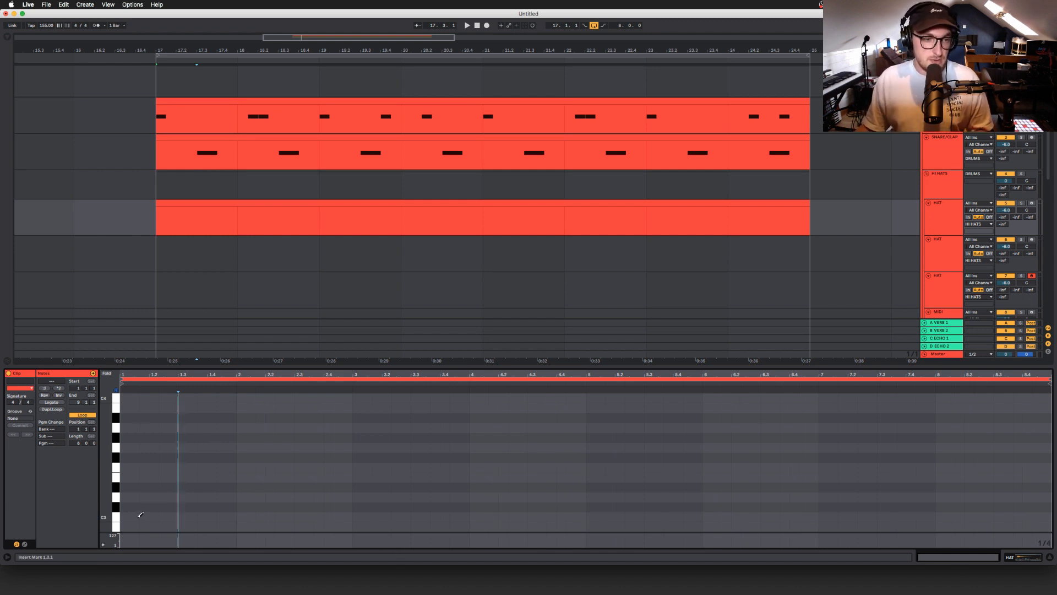
pyautogui.moveTo(143, 516)
pyautogui.mouseDown()
pyautogui.moveTo(847, 429)
pyautogui.moveTo(1030, 422)
pyautogui.mouseUp()
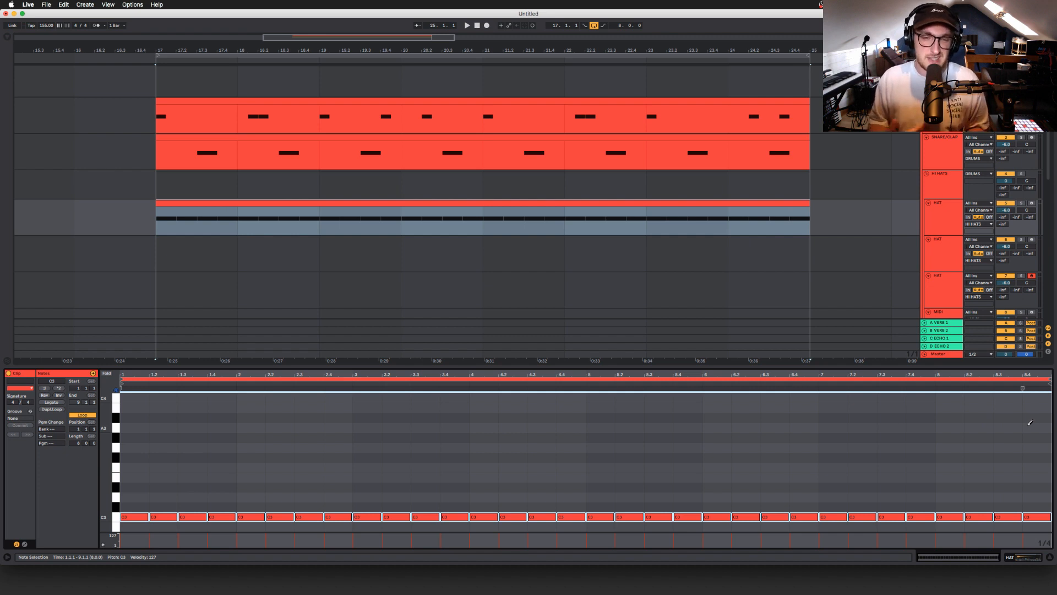
pyautogui.press('space')
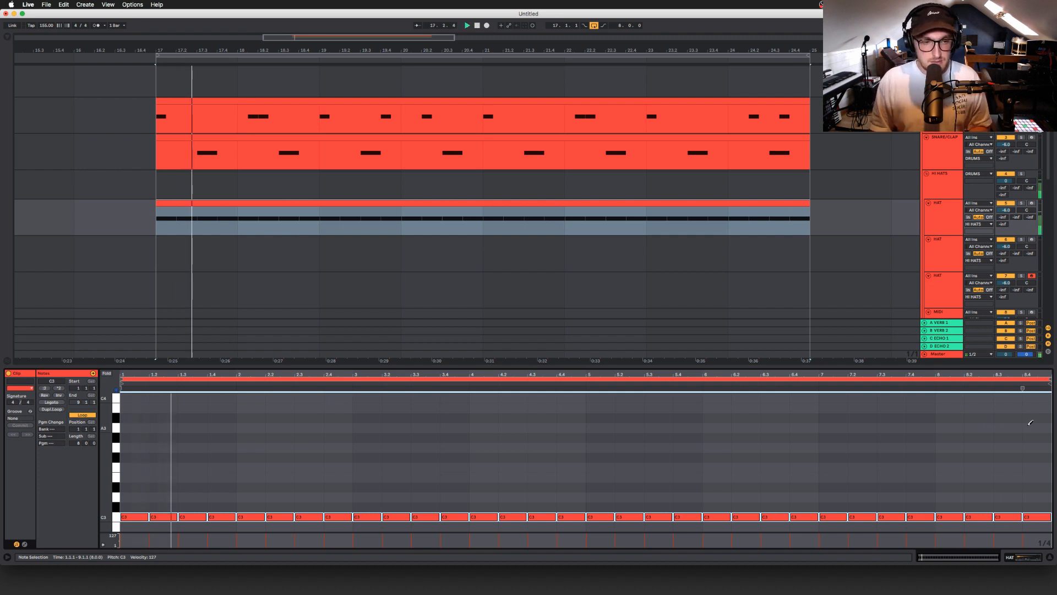
# - Set the note grid to 1/8 and repaint the C3 row with eighth-note hats across the whole clip
pyautogui.press('super+1')
pyautogui.click(130, 516)
pyautogui.moveTo(130, 516); pyautogui.dragTo(1052, 505)
pyautogui.press('space')
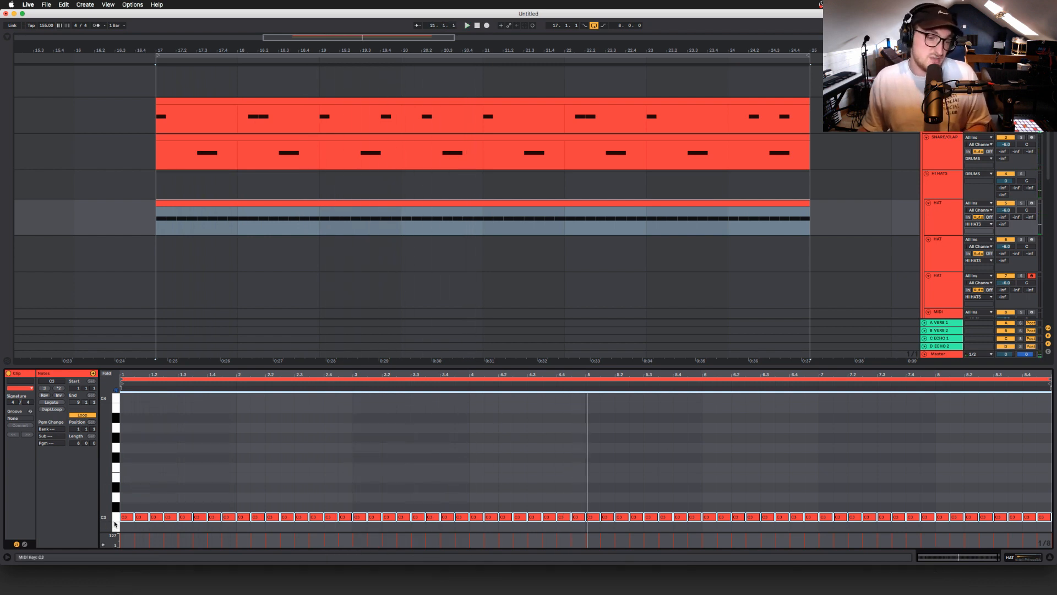
# - Try a 1/8T triplet roll in the C3 row from beat 1.3 and play it back
pyautogui.scroll(-2, 123, 510)
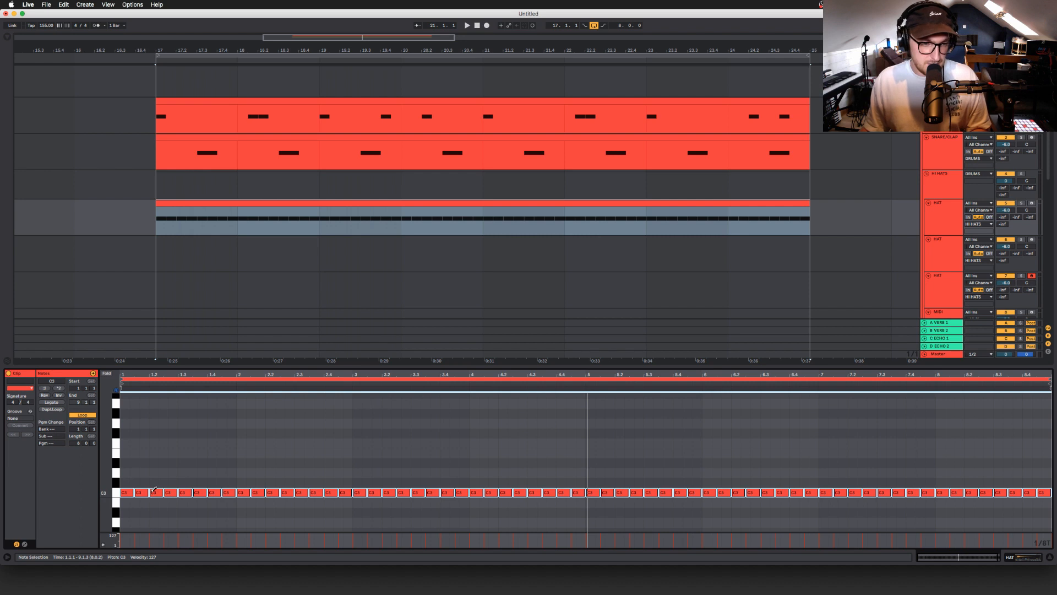
pyautogui.click(184, 488)
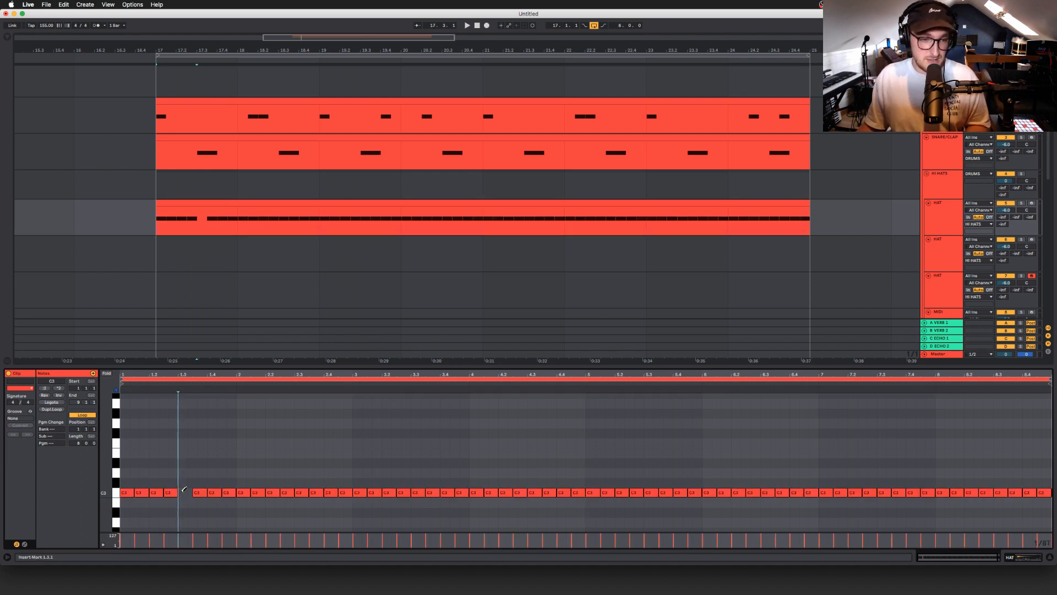
pyautogui.moveTo(184, 489); pyautogui.dragTo(204, 487)
pyautogui.press('space')
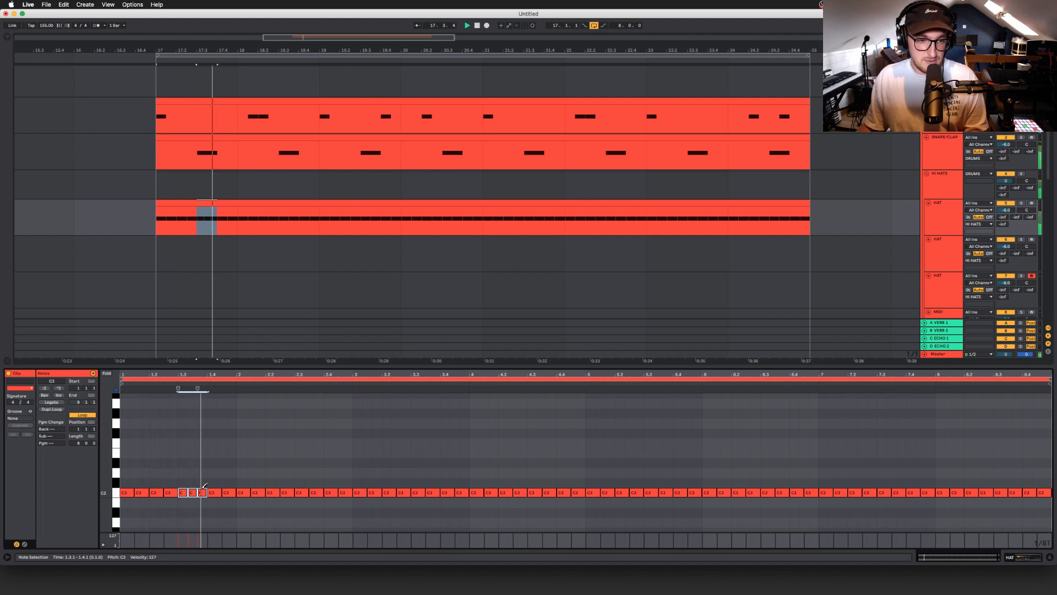
# - Try faster 1/16T triplet rolls in the C3 row, one leading up to bar 3 and one from 4.1.3
pyautogui.click(326, 492)
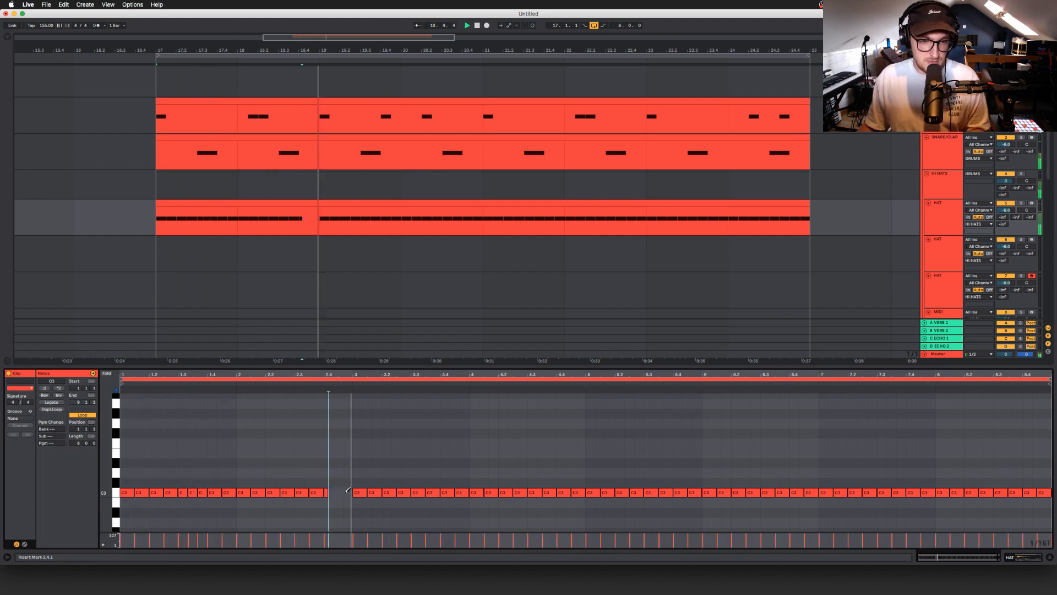
pyautogui.press('space')
pyautogui.moveTo(325, 491); pyautogui.dragTo(352, 490)
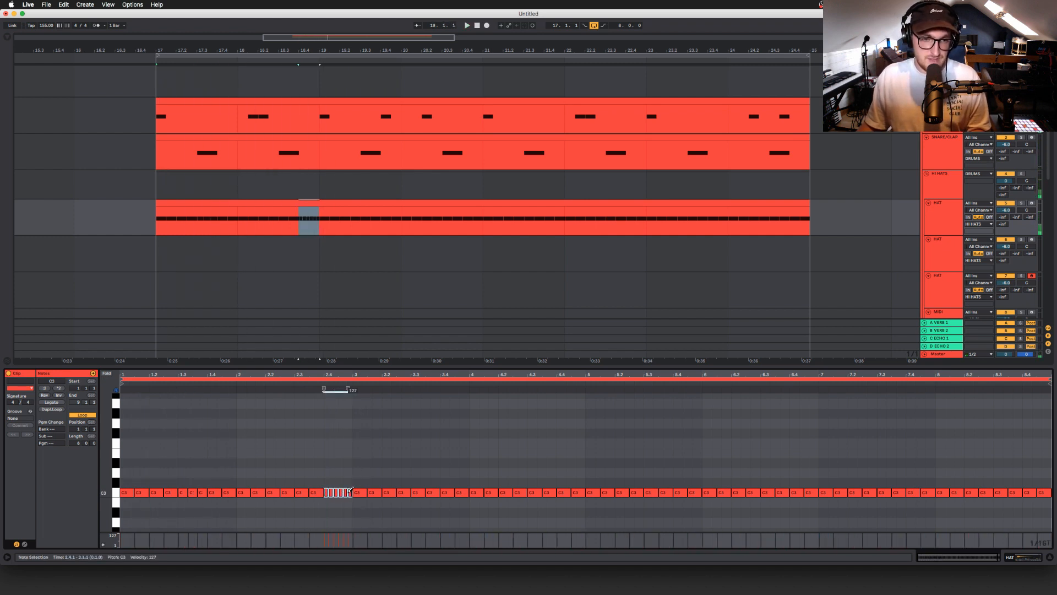
pyautogui.press('space')
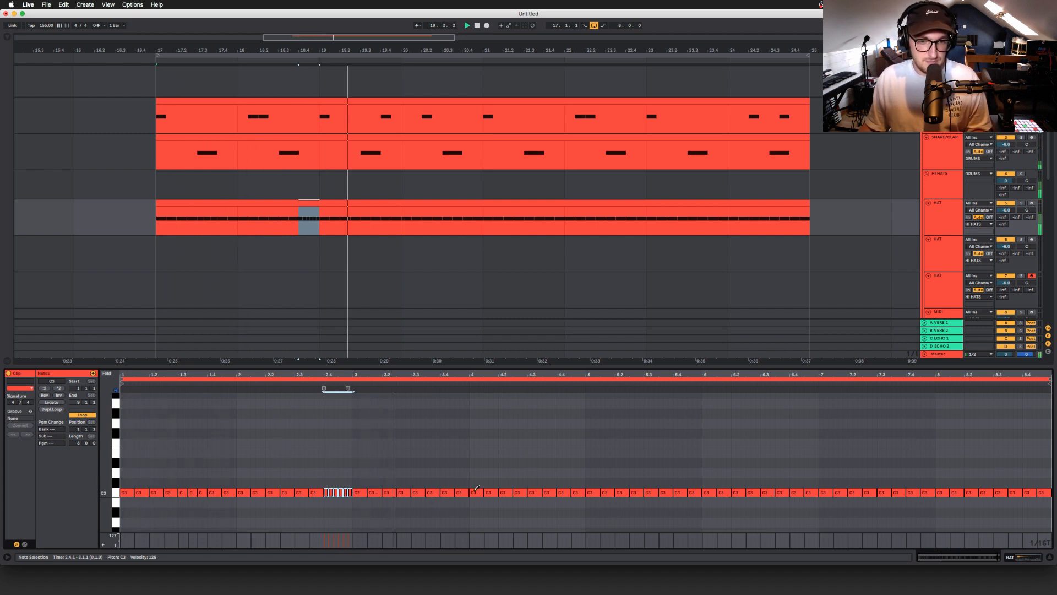
pyautogui.moveTo(488, 490); pyautogui.dragTo(497, 490)
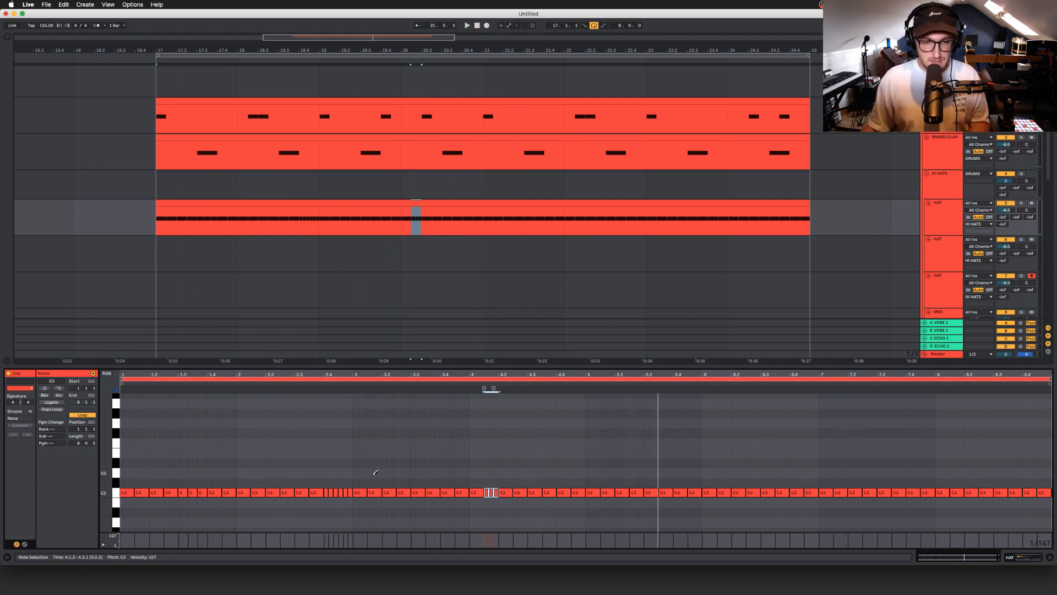
# - Undo the triplet rolls to restore the even eighth-note C3 pattern
pyautogui.press('super+z')
pyautogui.press('super+z')
pyautogui.press('super+z')
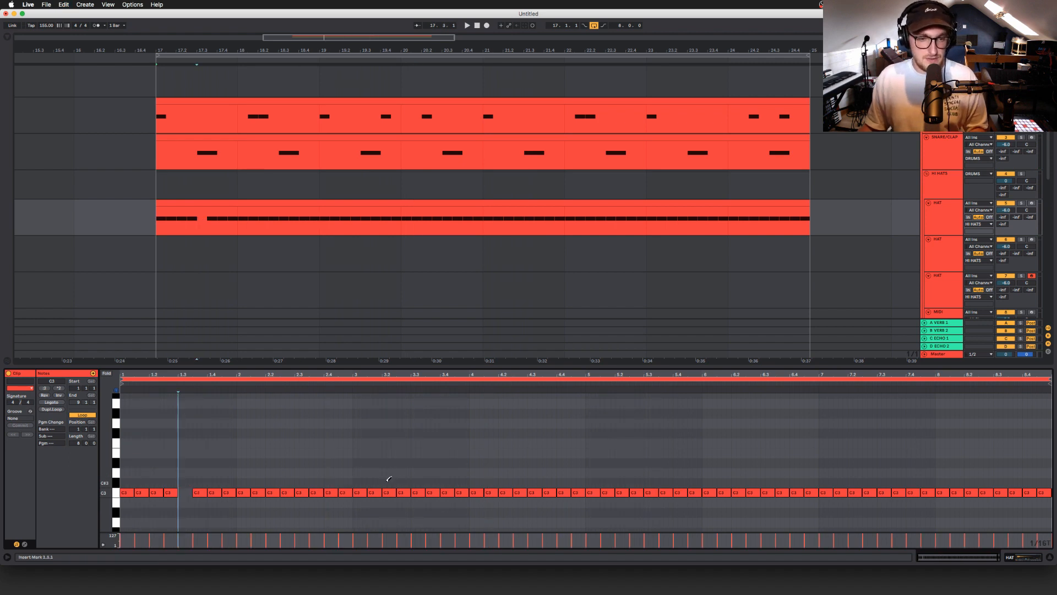
pyautogui.press('super+z')
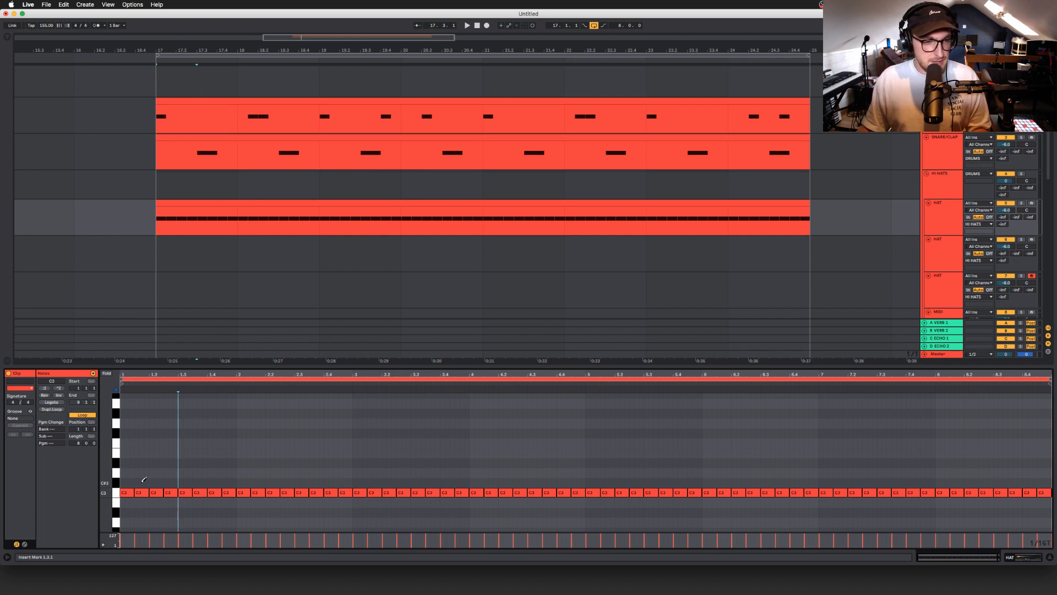
# - Draw a three-note 1/16T roll at D#3 from 1.1.3 to 1.2.1, above the C3 hats, and play it
pyautogui.moveTo(107, 478); pyautogui.dragTo(107, 463)
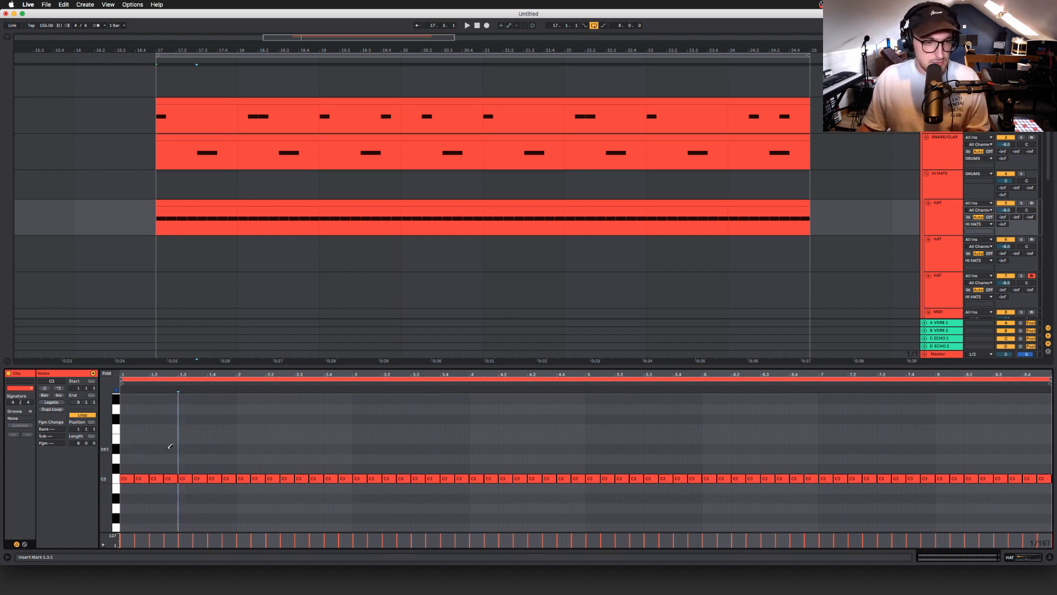
pyautogui.scroll(-1, 176, 447)
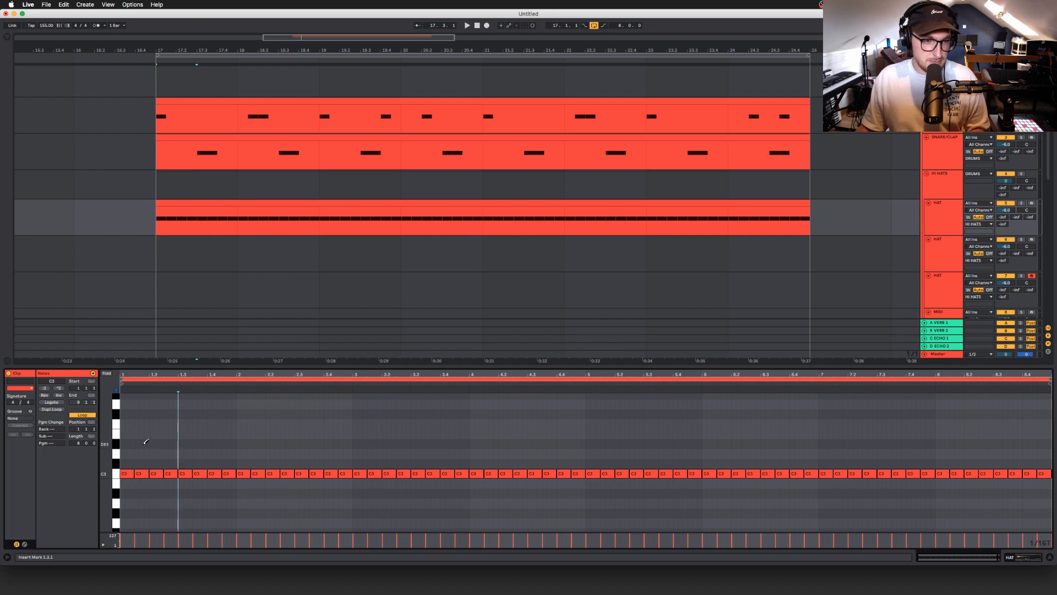
pyautogui.moveTo(137, 443); pyautogui.dragTo(147, 442)
pyautogui.press('space')
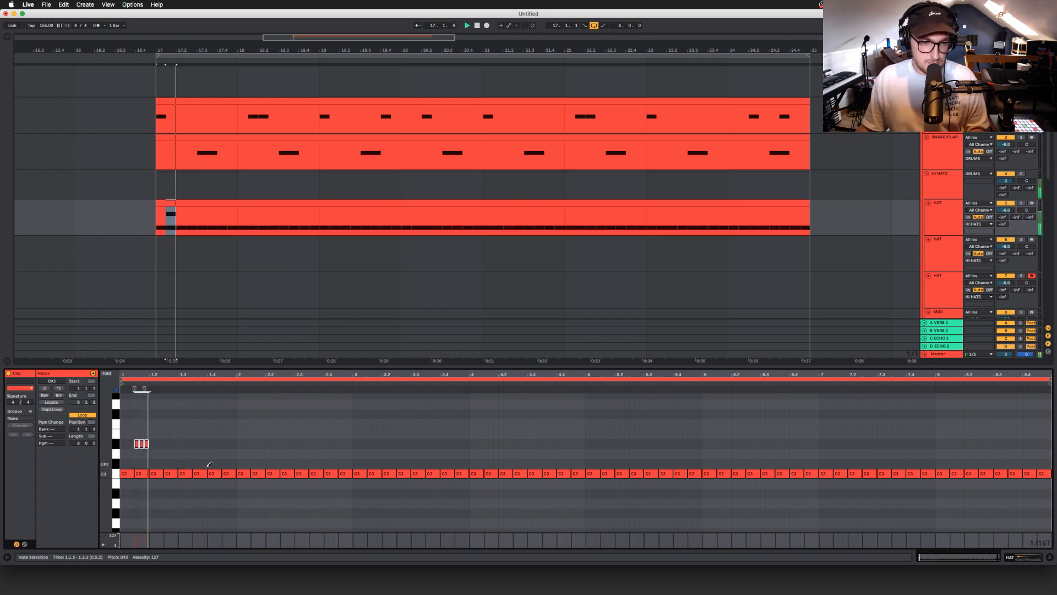
# - Add two consecutive 1/16 notes at A2 from 1.4.3 to 2.1.1 and play the pattern
pyautogui.click(226, 502)
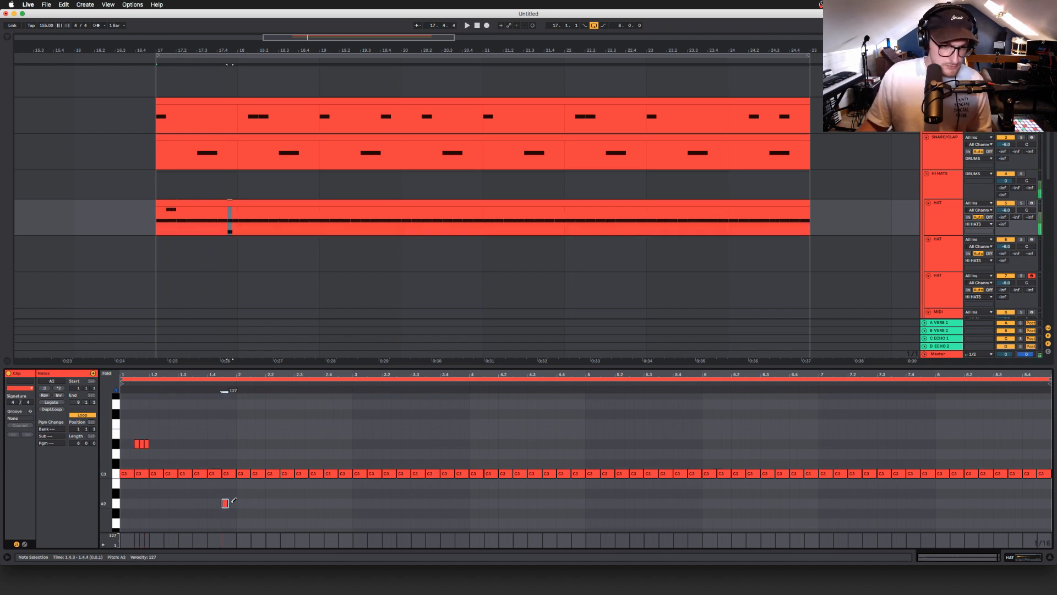
pyautogui.click(232, 502)
pyautogui.press('space')
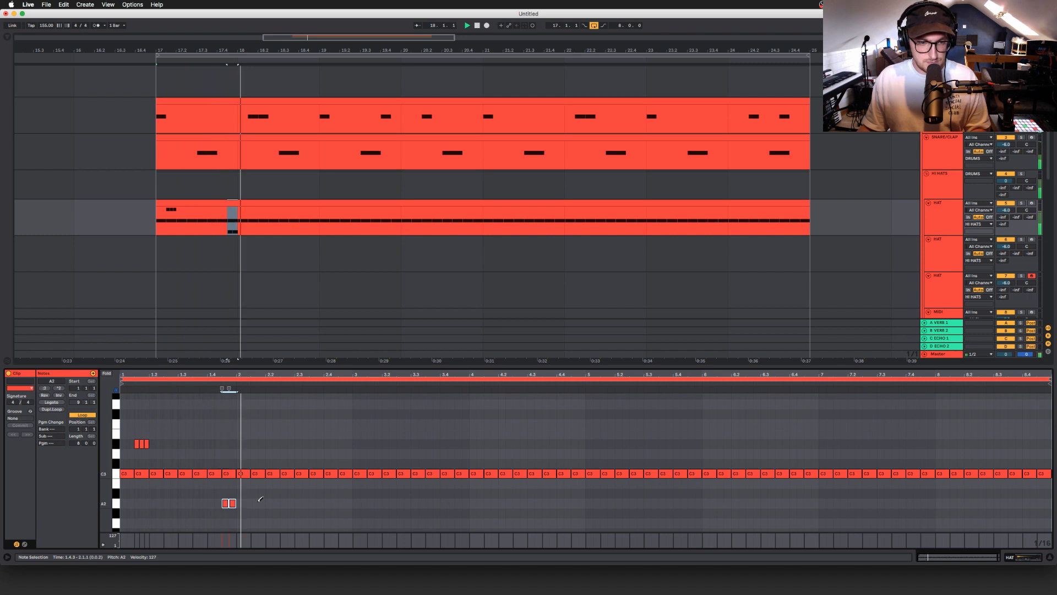
# - Try different positions for a single 1/16 A2 note in bar 2, settling on 2.3.3, and audition it
pyautogui.click(305, 503)
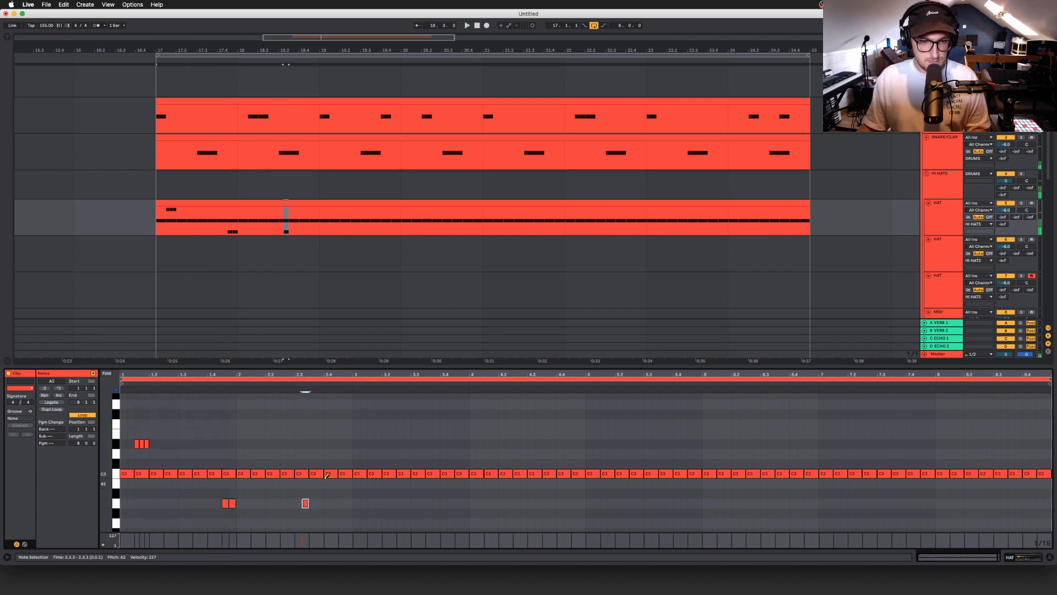
pyautogui.click(305, 503)
pyautogui.click(298, 502)
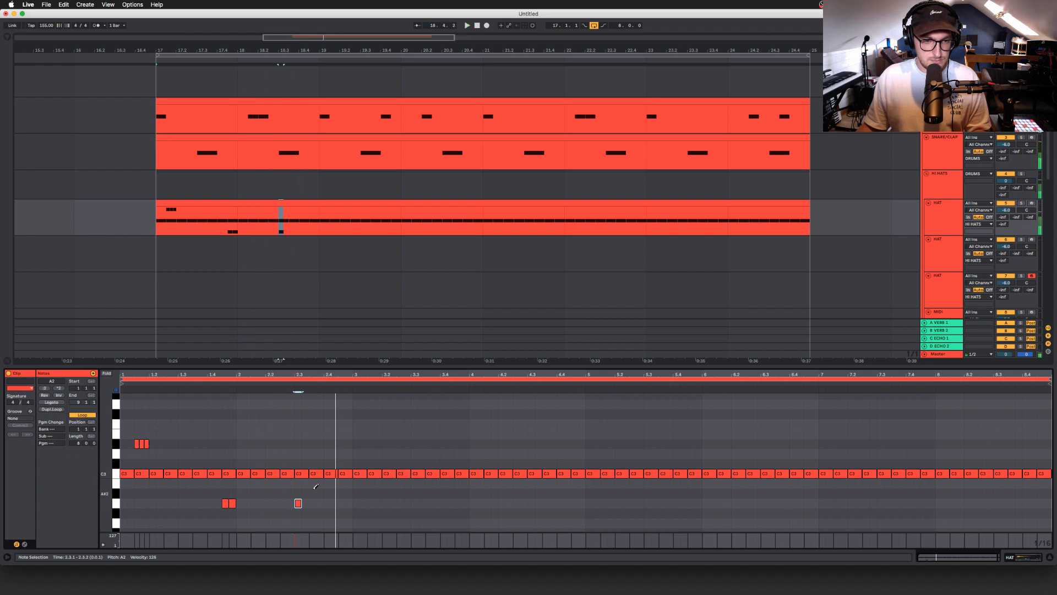
pyautogui.click(297, 503)
pyautogui.click(312, 503)
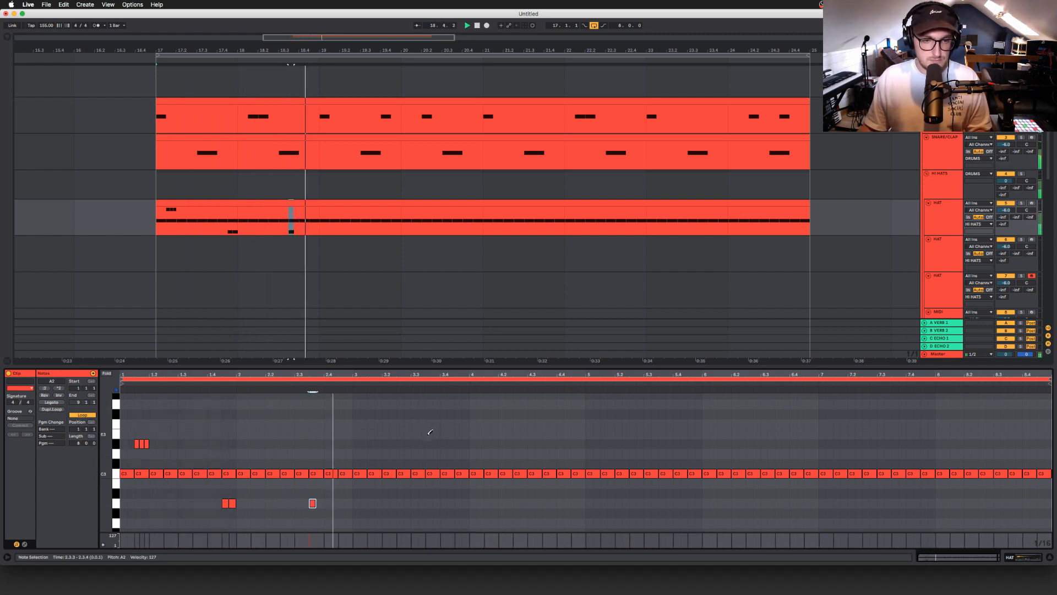
pyautogui.press('space')
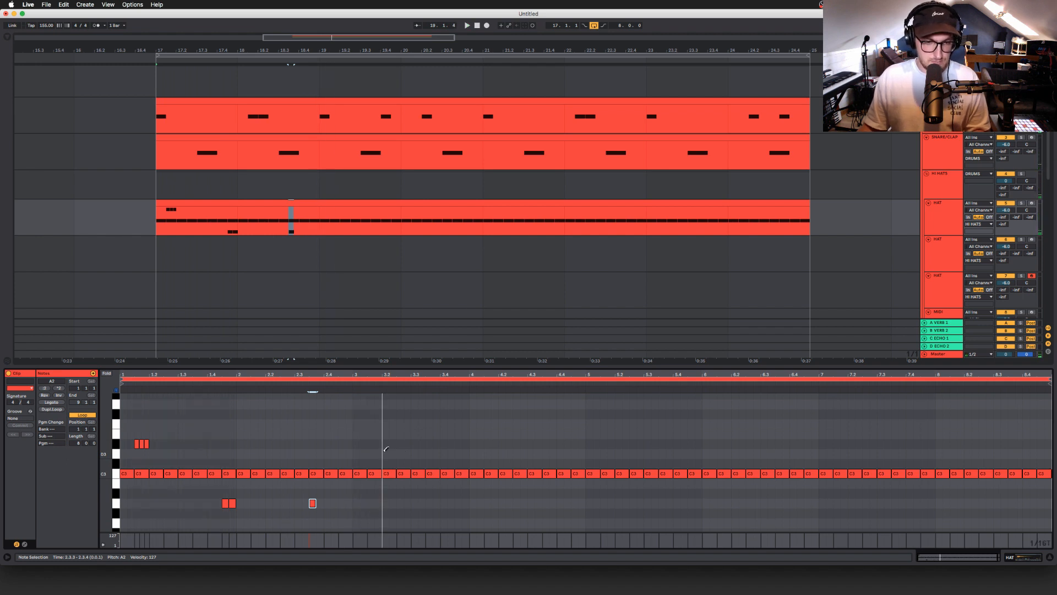
# - Draw a three-note 1/16T roll at D#3 near the start of bar 3, position it from 3.2.1, and audition it
pyautogui.moveTo(383, 446); pyautogui.dragTo(392, 442)
pyautogui.press('space')
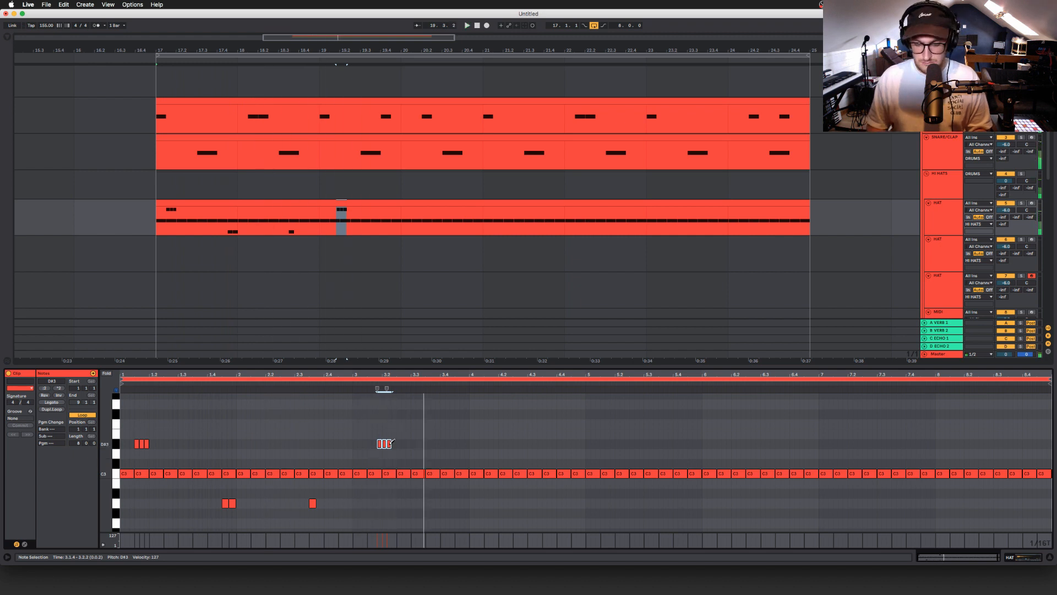
pyautogui.moveTo(387, 444); pyautogui.dragTo(392, 443)
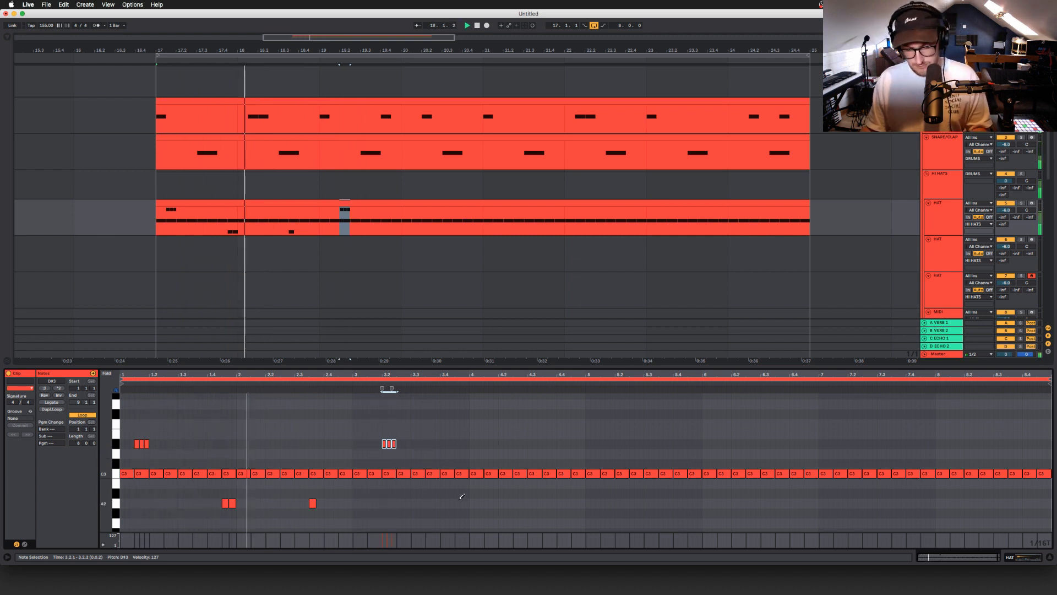
# - Add 1/8 A2 notes at 3.3.3, 3.4.3 and 4.2.1 plus a three-note 1/32 D#3 roll at 4.1.3, and play from 3.4.3
pyautogui.click(431, 503)
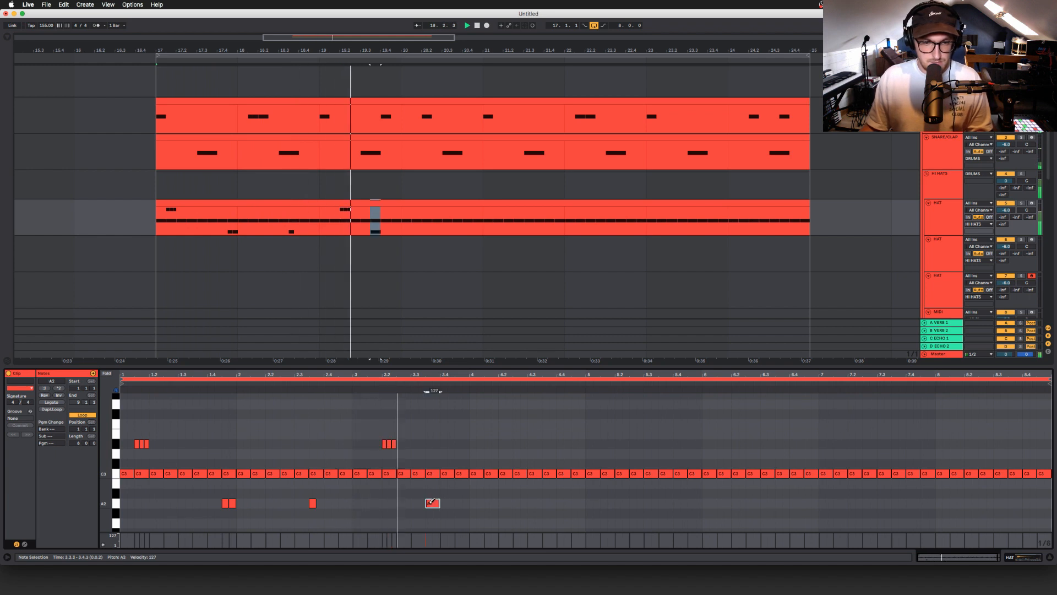
pyautogui.click(461, 502)
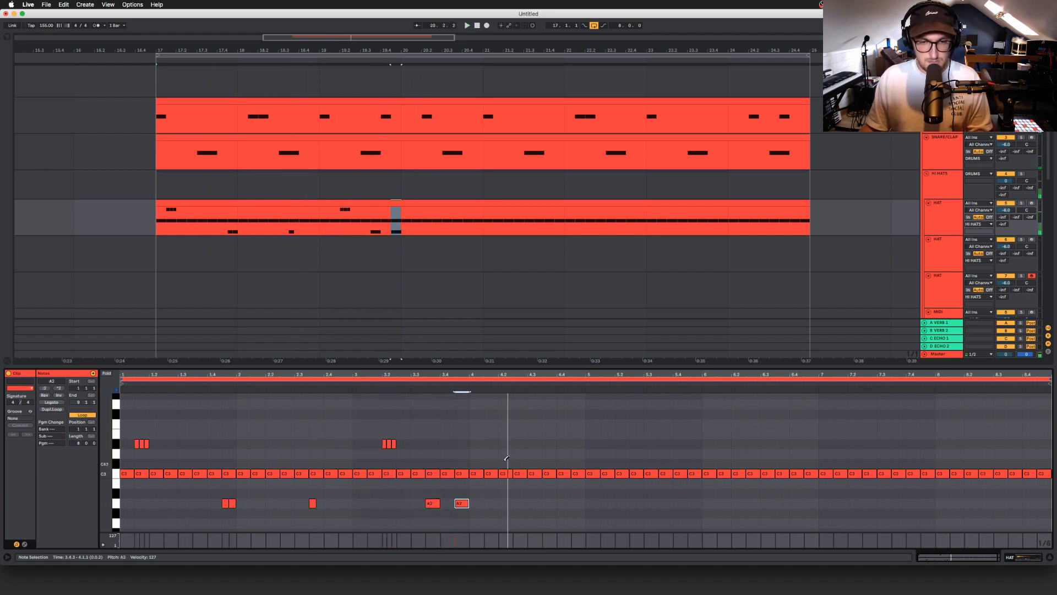
pyautogui.moveTo(485, 443); pyautogui.dragTo(495, 443)
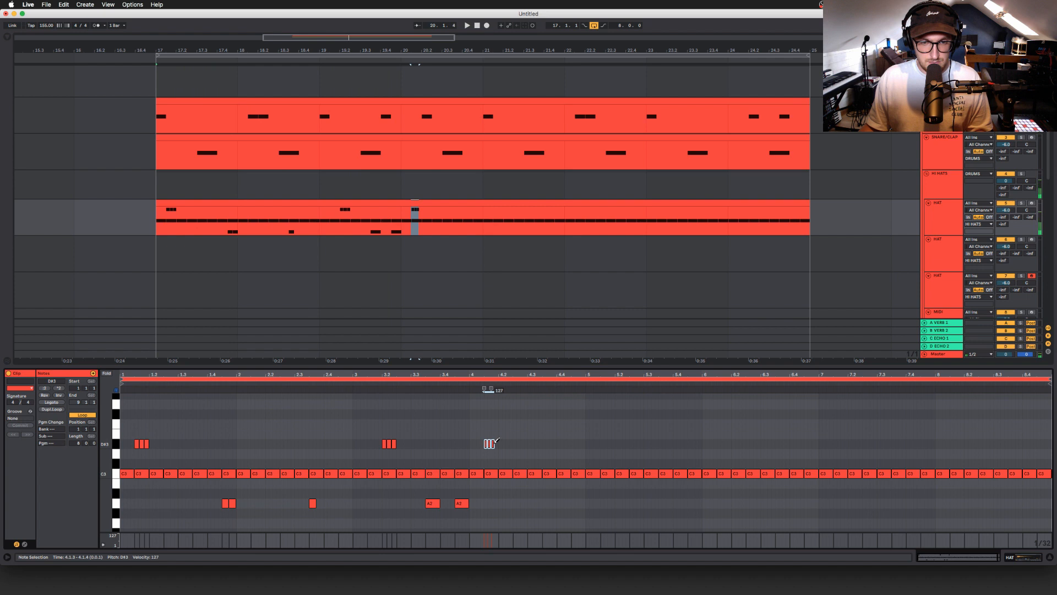
pyautogui.click(506, 502)
pyautogui.click(456, 385)
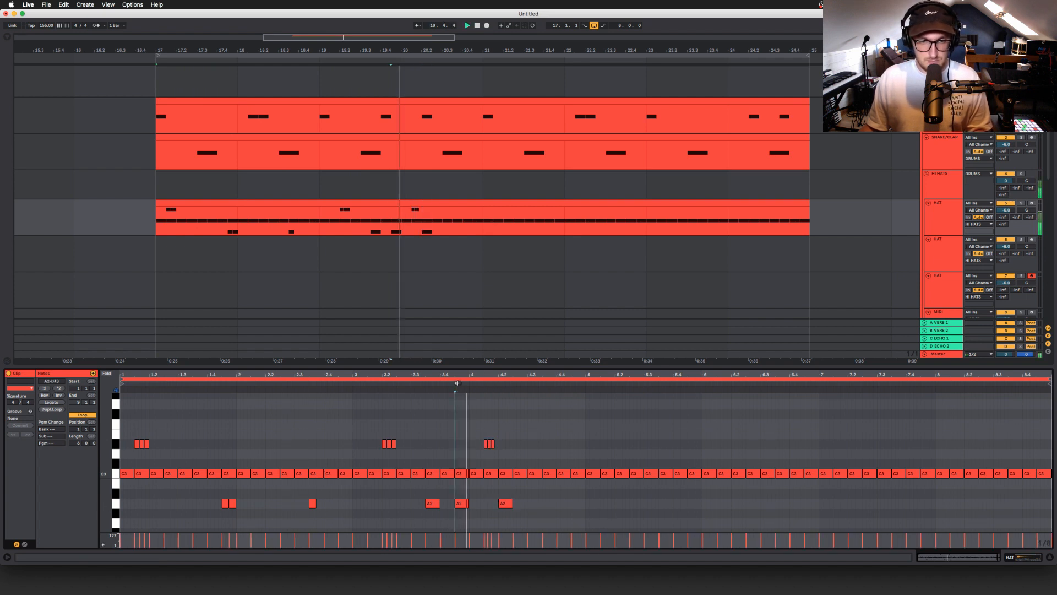
pyautogui.press('space')
# - Add 1/8 A2 notes at 4.3.1, 4.3.3 and 4.4.3, and play the pattern
pyautogui.moveTo(532, 502); pyautogui.dragTo(545, 503)
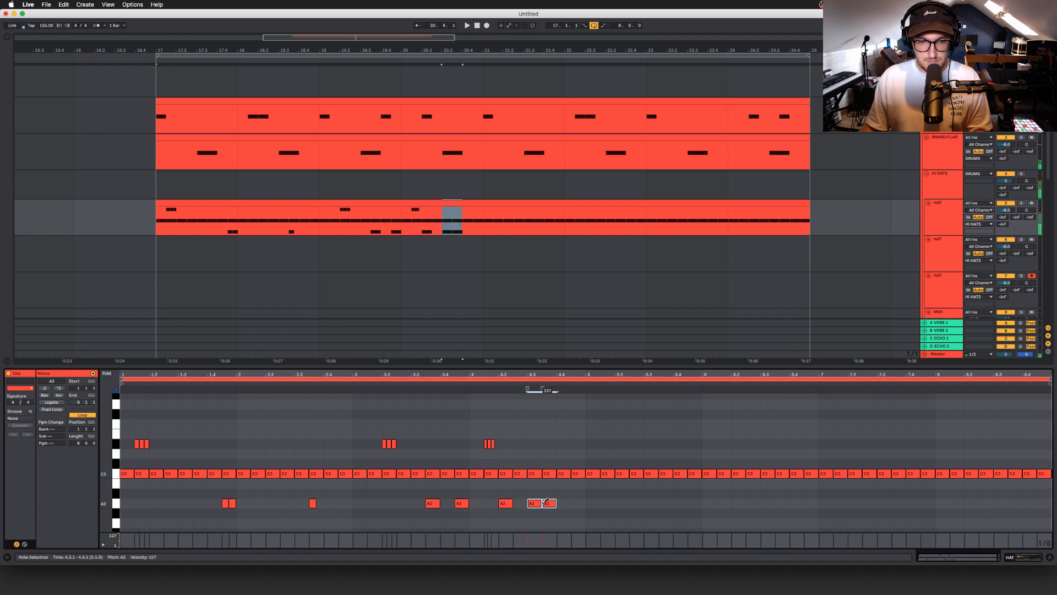
pyautogui.click(576, 502)
pyautogui.press('space')
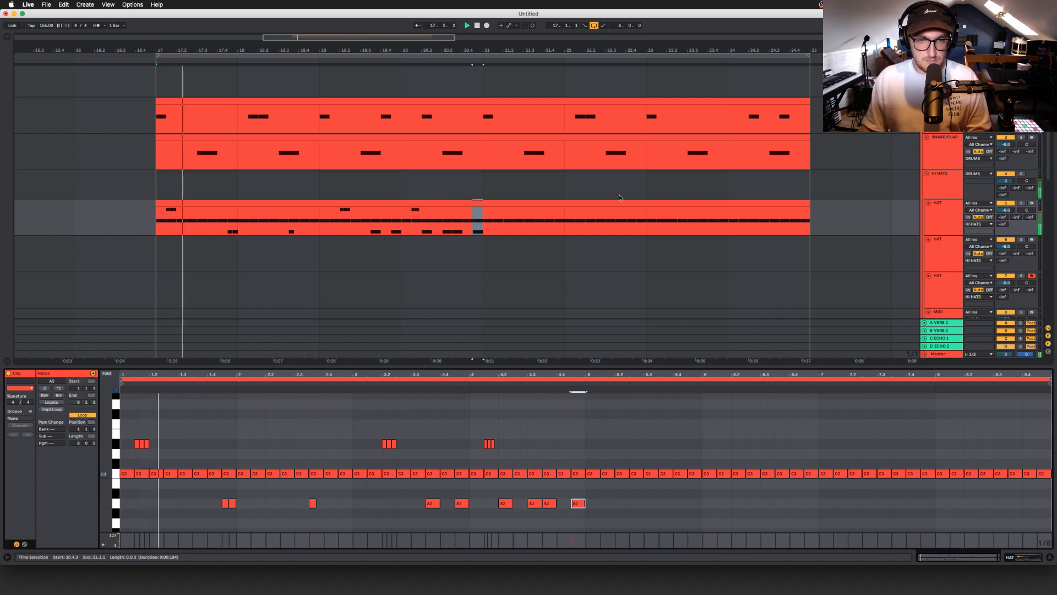
# - Shorten the hat clip to its first four bars, consolidate it, and loop it out to eight bars
pyautogui.moveTo(809, 218); pyautogui.dragTo(483, 218)
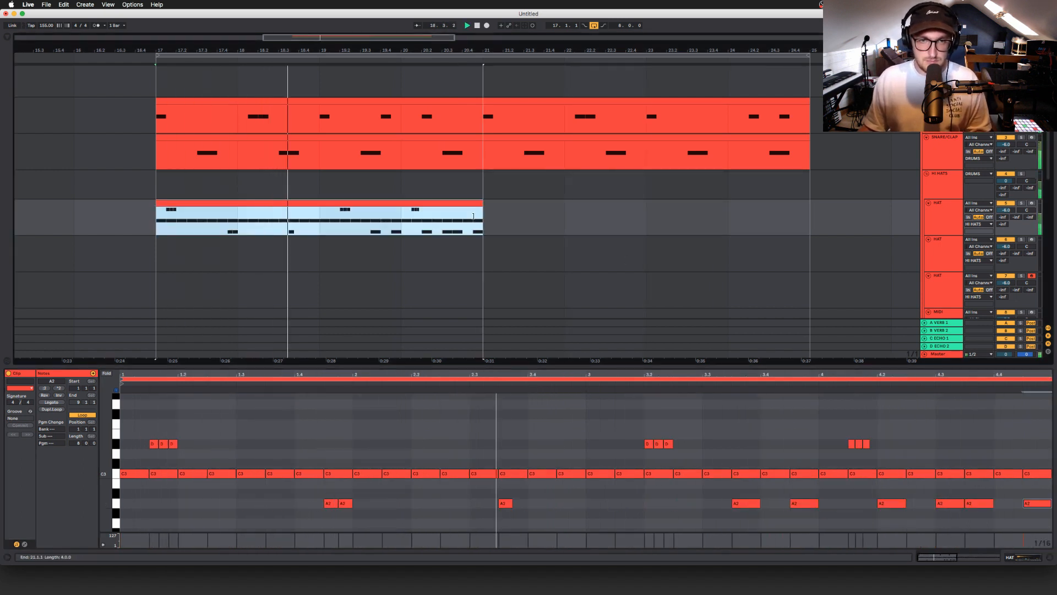
pyautogui.press('super+j')
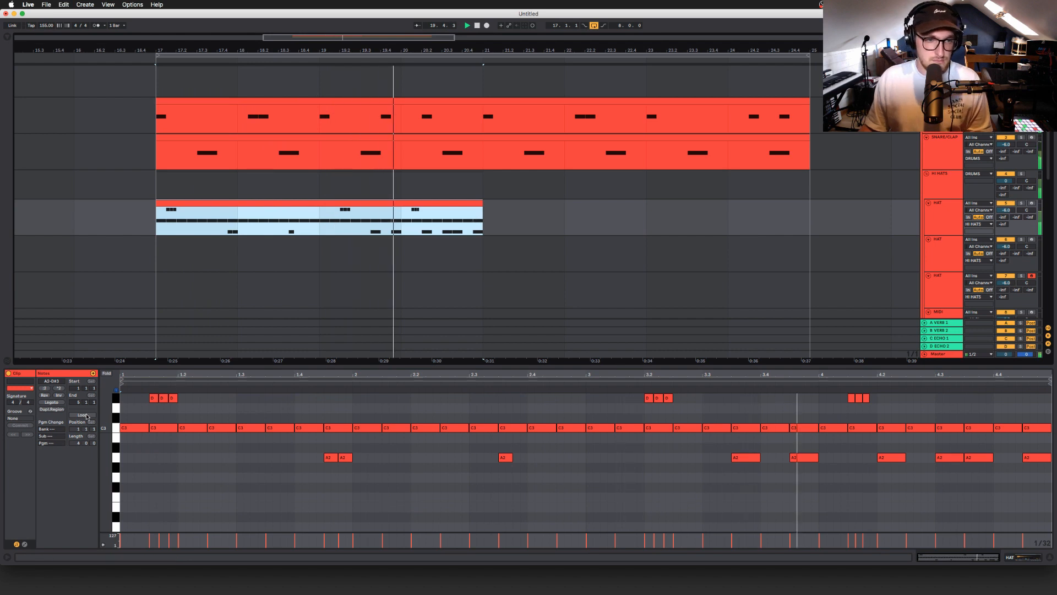
pyautogui.moveTo(483, 220); pyautogui.dragTo(801, 223)
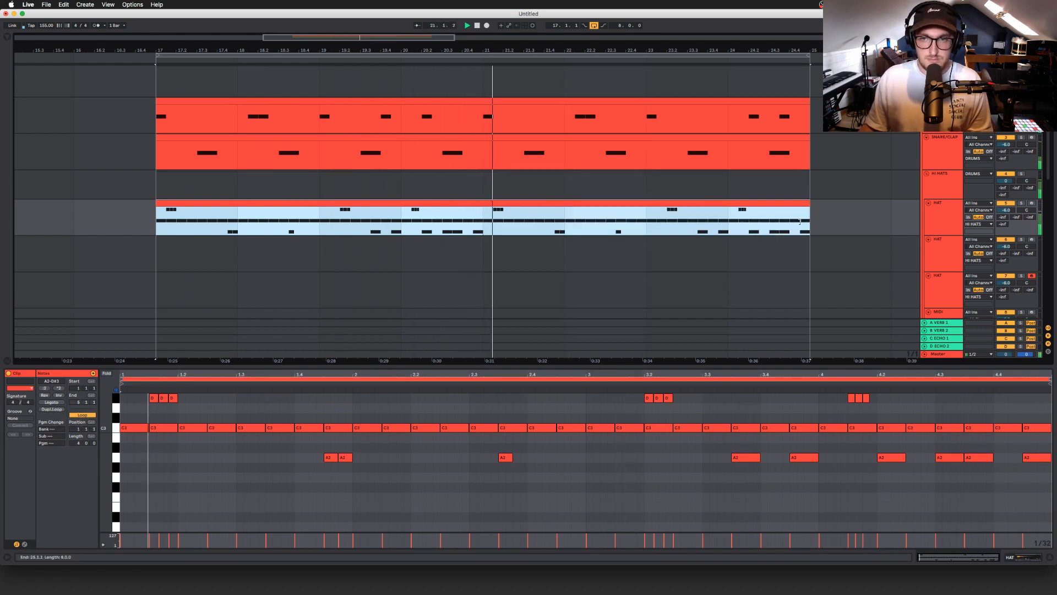
pyautogui.press('space')
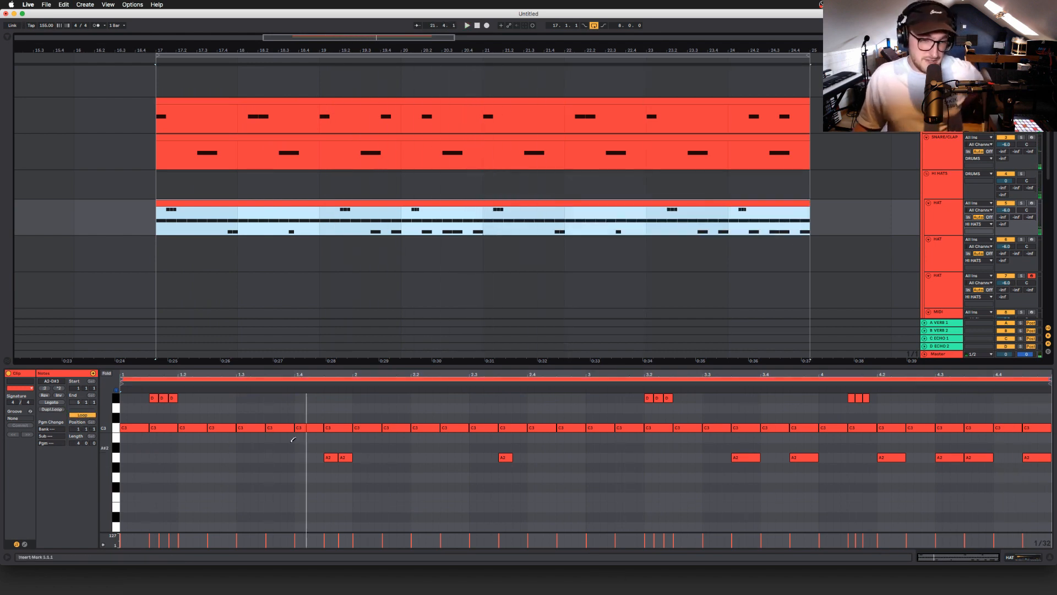
# - Turn the first D#3 roll in bar 1 into a descending run of E3, D#3 and C#3
pyautogui.moveTo(195, 452); pyautogui.dragTo(198, 468)
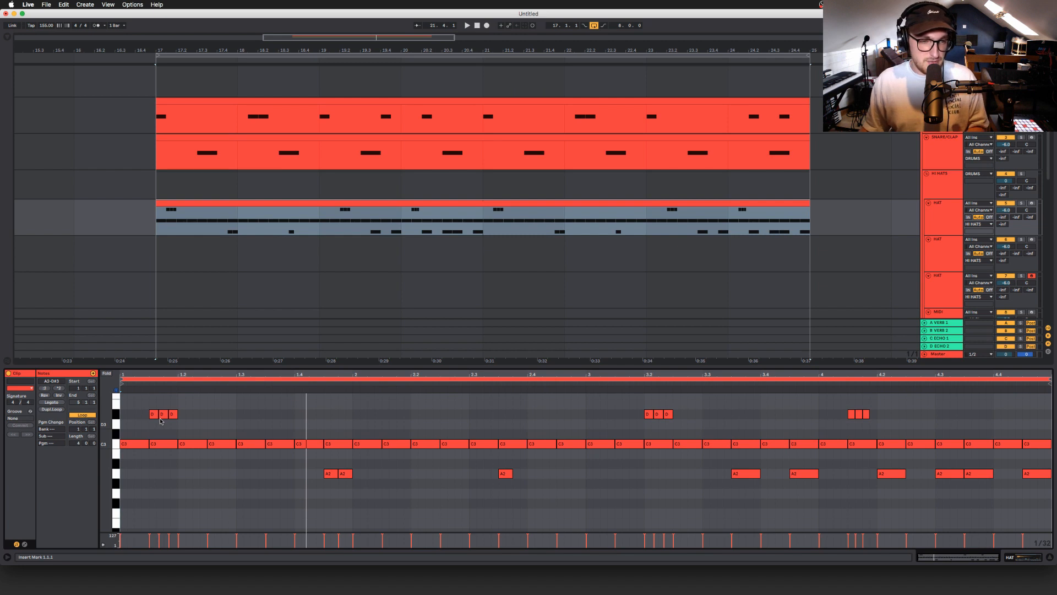
pyautogui.click(154, 415)
pyautogui.press('Up')
pyautogui.press('Up')
pyautogui.press('Down')
pyautogui.click(164, 418)
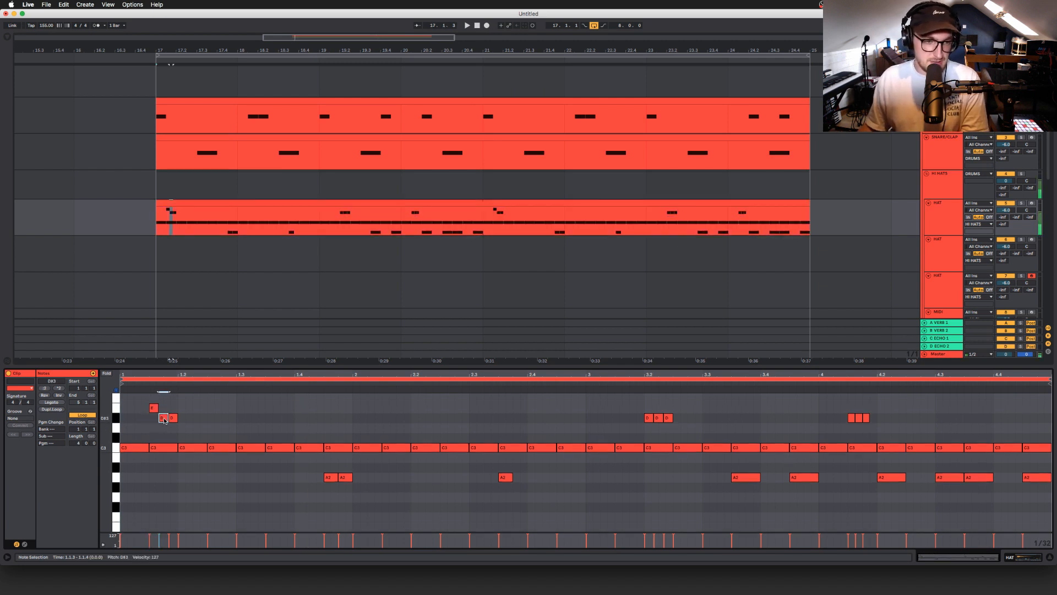
pyautogui.click(175, 419)
pyautogui.press('Down')
pyautogui.press('Down')
# - Lower the A2 note at 1.4.3 to F#2
pyautogui.click(332, 477)
pyautogui.press('Down')
pyautogui.press('Down')
pyautogui.press('Down')
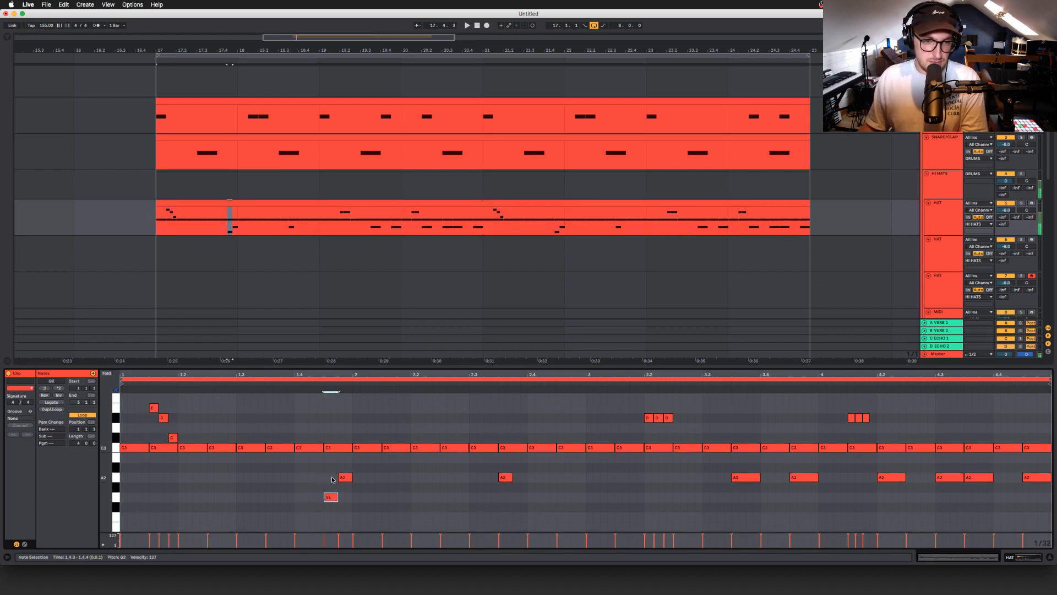
# - Repitch the D#3 roll at 3.2.1 as a descending run of E3, D#3 and C#3
pyautogui.click(647, 417)
pyautogui.press('Up')
pyautogui.click(668, 418)
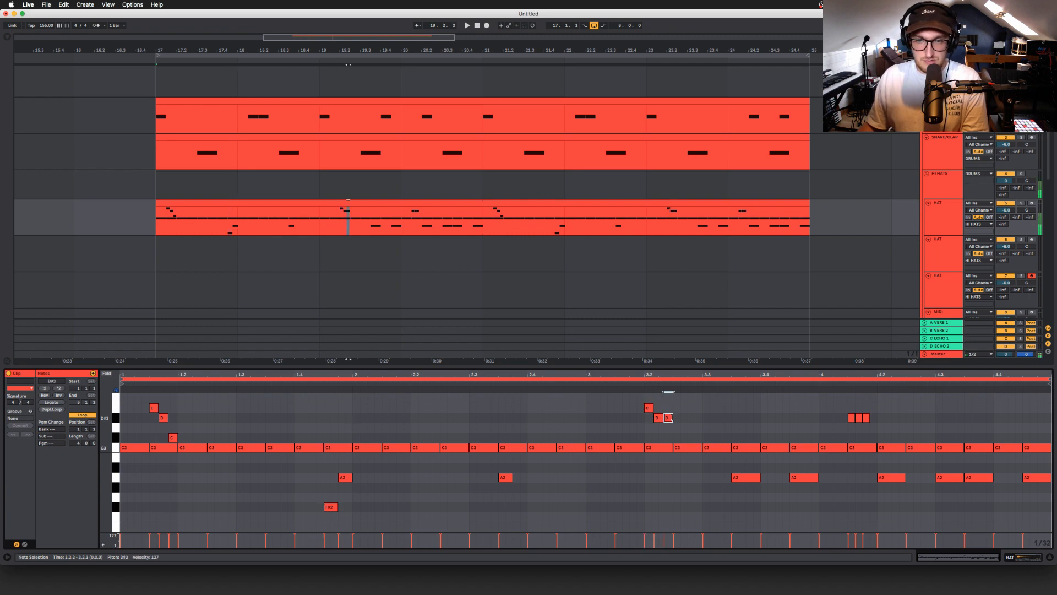
pyautogui.press('Down')
pyautogui.press('Down')
# - Repitch the D#3 roll at 4.1.3 as a rising run of C#3, D#3 and E3, and play the pattern
pyautogui.click(851, 417)
pyautogui.press('Down')
pyautogui.press('Down')
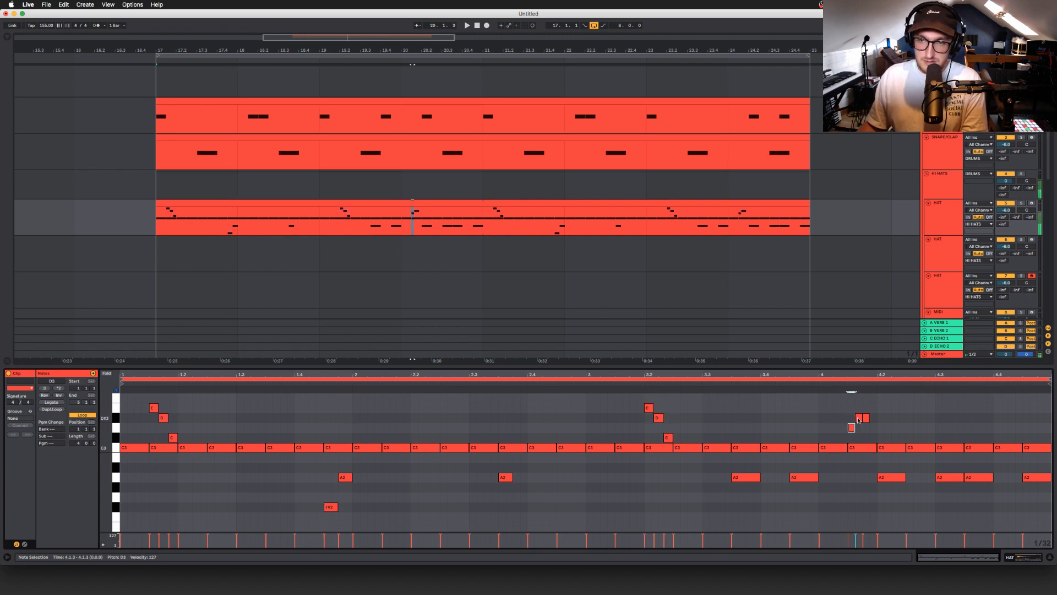
pyautogui.click(866, 417)
pyautogui.press('Up')
pyautogui.press('space')
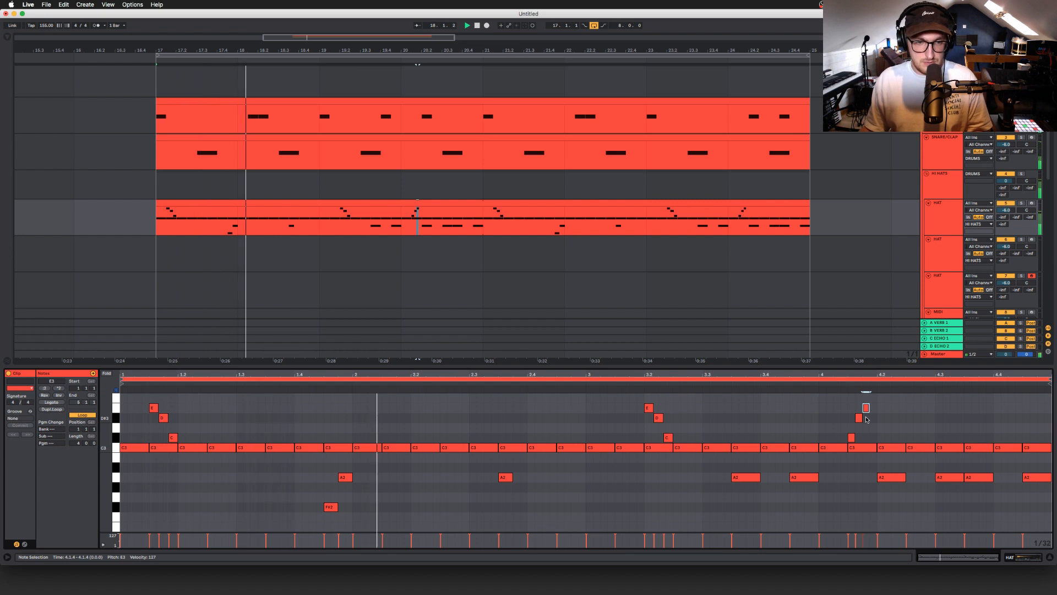
# - Lower the second note of the low pair at the end of bar 1 to F#2 and audition the pattern
pyautogui.click(333, 506)
pyautogui.click(347, 477)
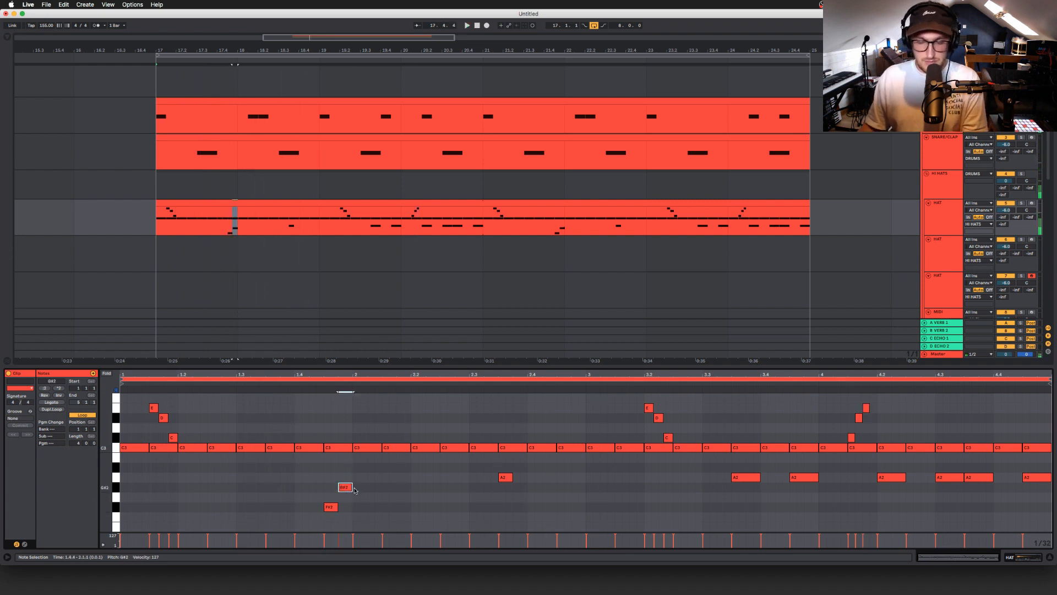
pyautogui.press('Down')
pyautogui.press('Down')
pyautogui.press('Down')
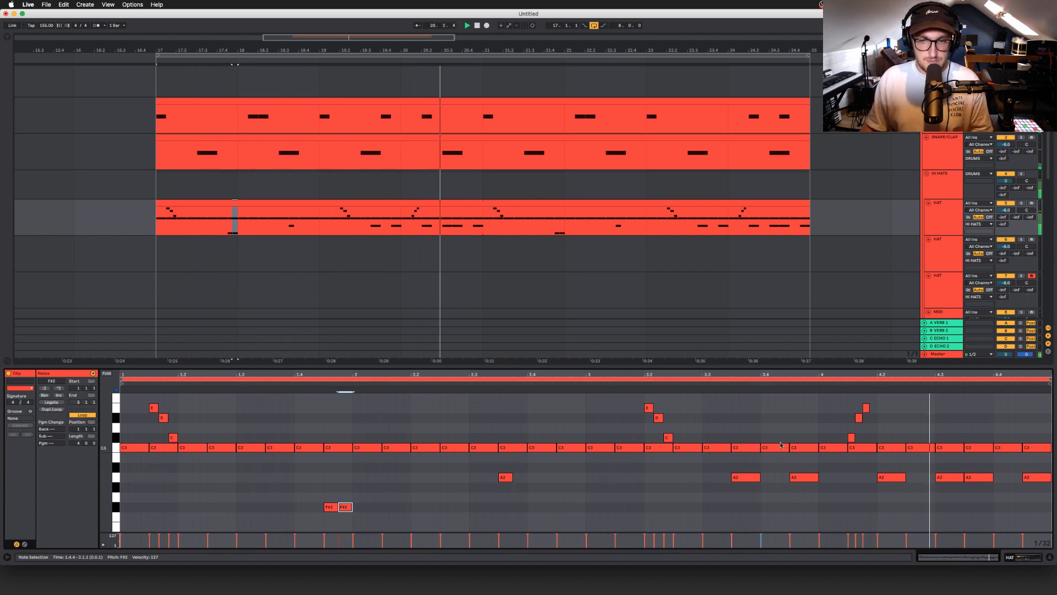
pyautogui.press('space')
# - Delete all notes above and below the C3 row, keeping only the steady C3 eighth notes
pyautogui.moveTo(907, 396); pyautogui.dragTo(112, 439)
pyautogui.press('Delete')
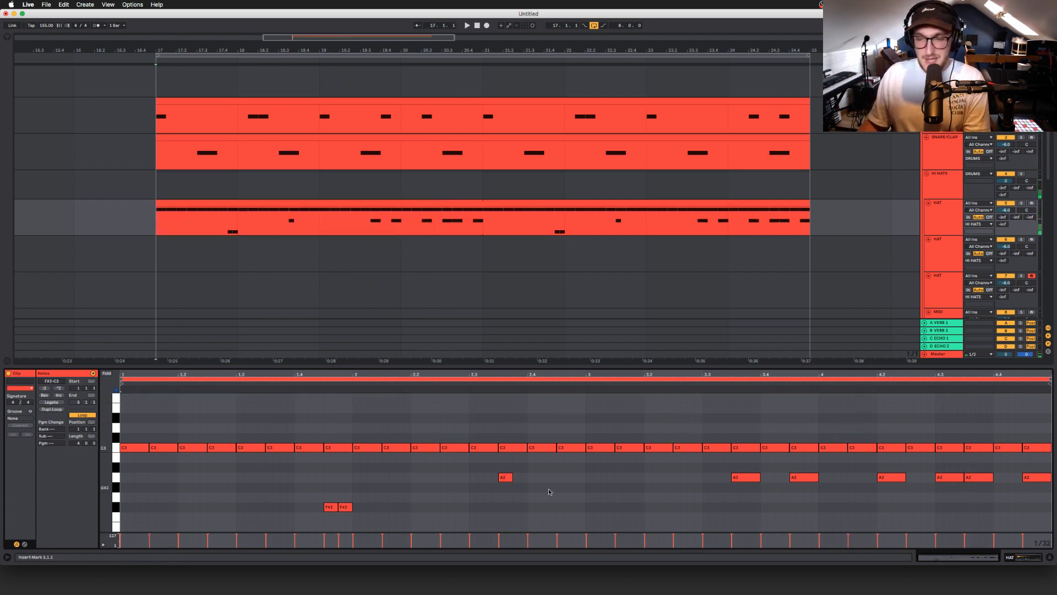
pyautogui.moveTo(266, 471); pyautogui.dragTo(1046, 531)
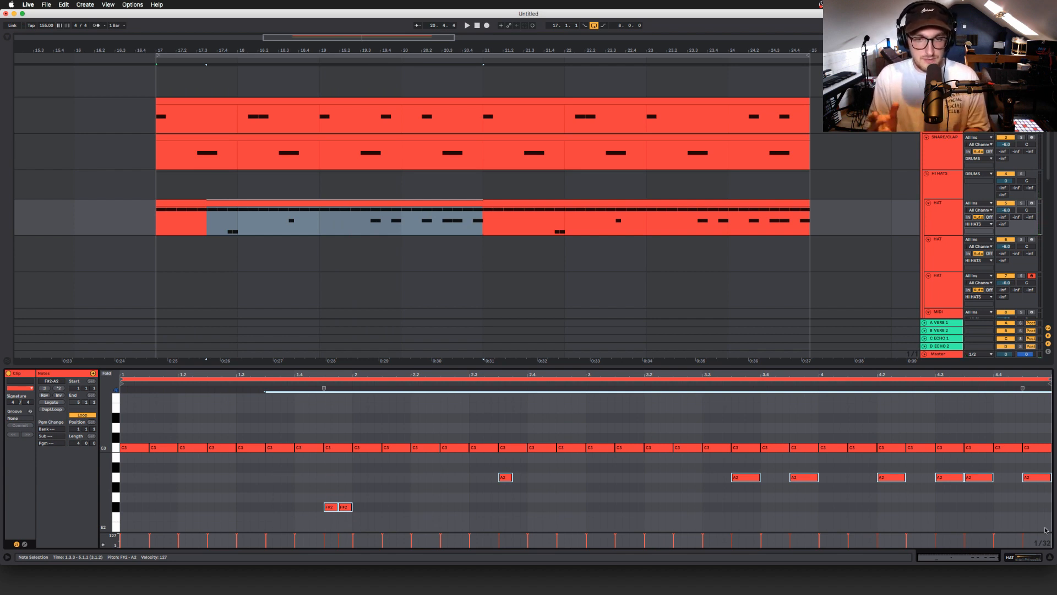
pyautogui.press('Delete')
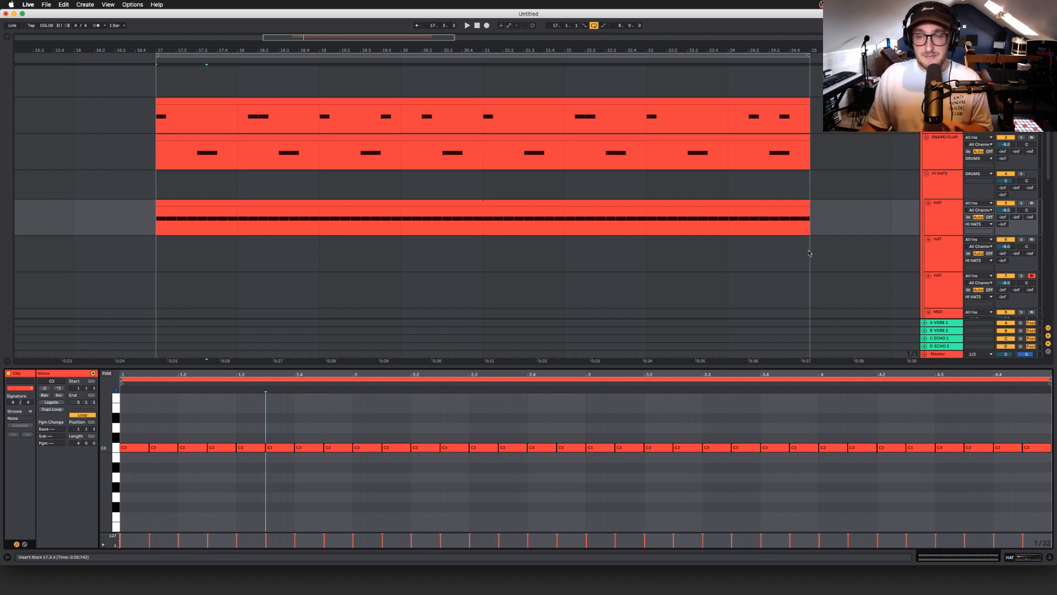
# - Insert an empty eight-bar MIDI clip at bar 17 on the second HAT track
pyautogui.moveTo(812, 252); pyautogui.dragTo(160, 253)
pyautogui.press('super+shift+m')
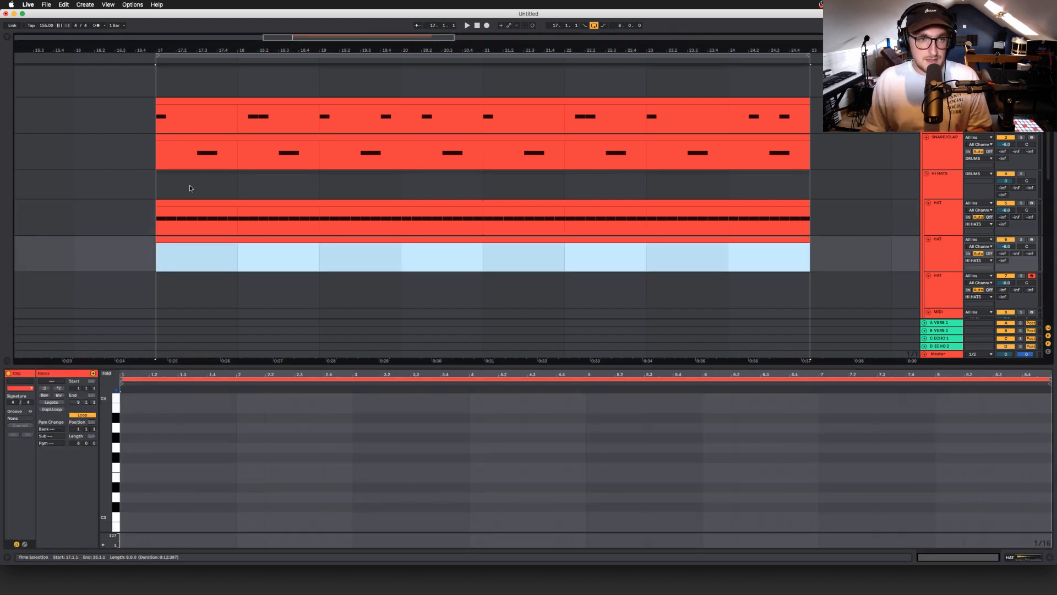
# - Delete the C3 notes at 1.2.1, 1.3.3, 2.2.1 and 2.3.3 in the first HAT clip, auditioning between cuts
pyautogui.click(190, 204)
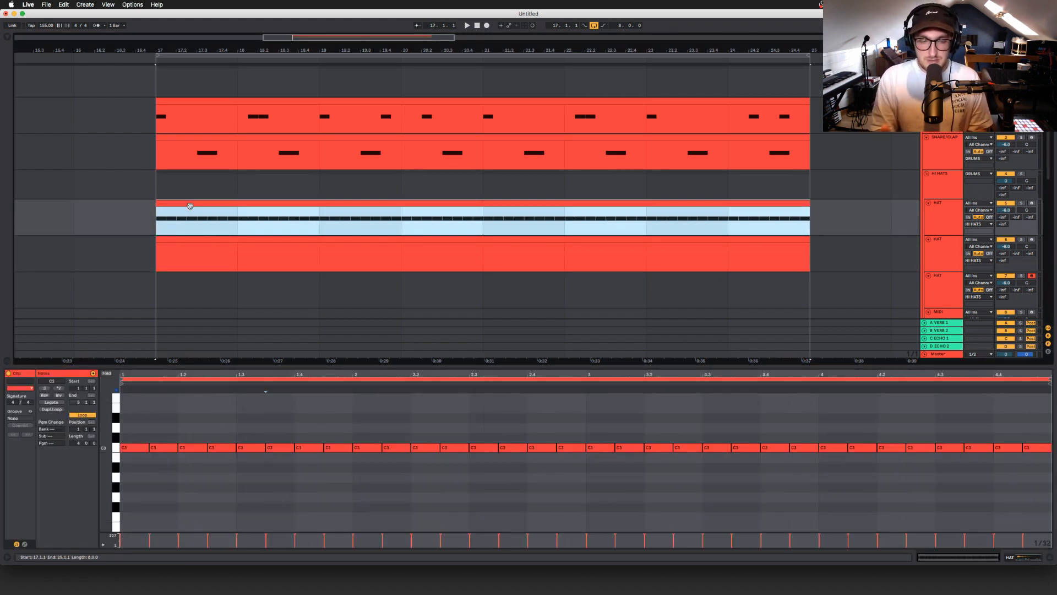
pyautogui.press('space')
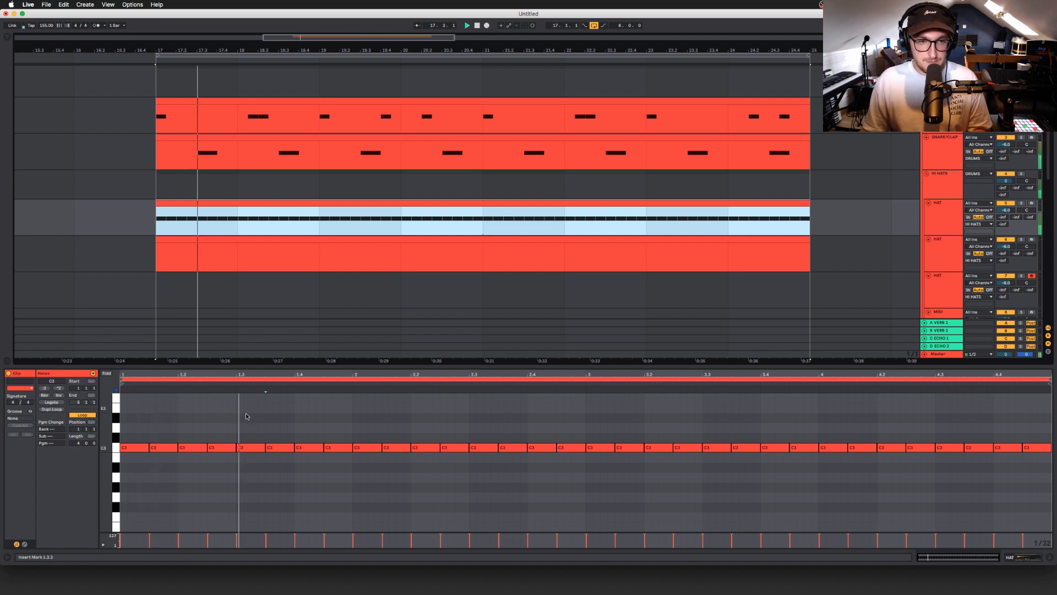
pyautogui.press('space')
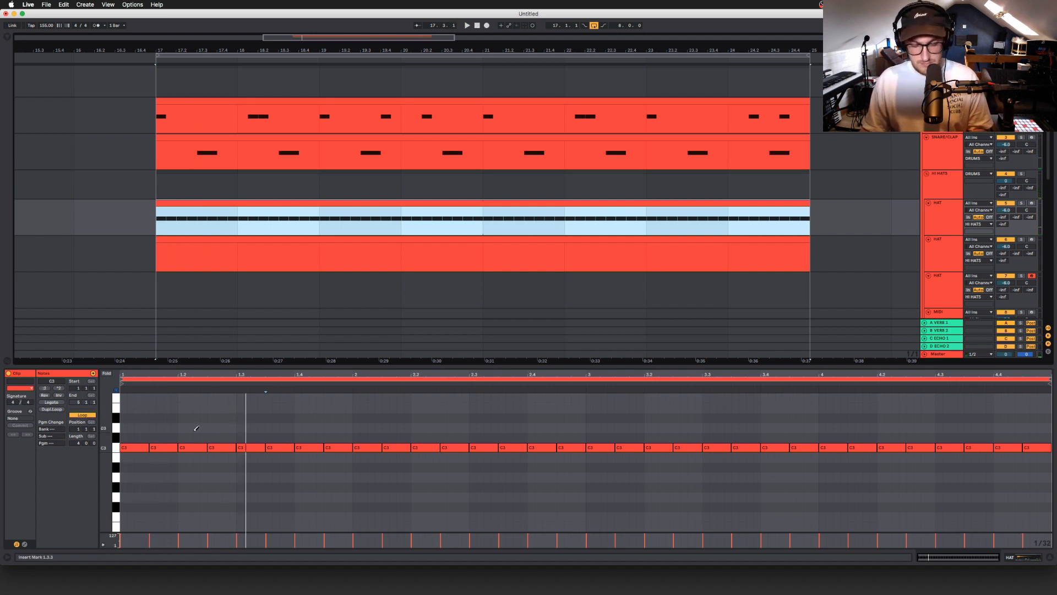
pyautogui.click(197, 447)
pyautogui.press('Delete')
pyautogui.press('space')
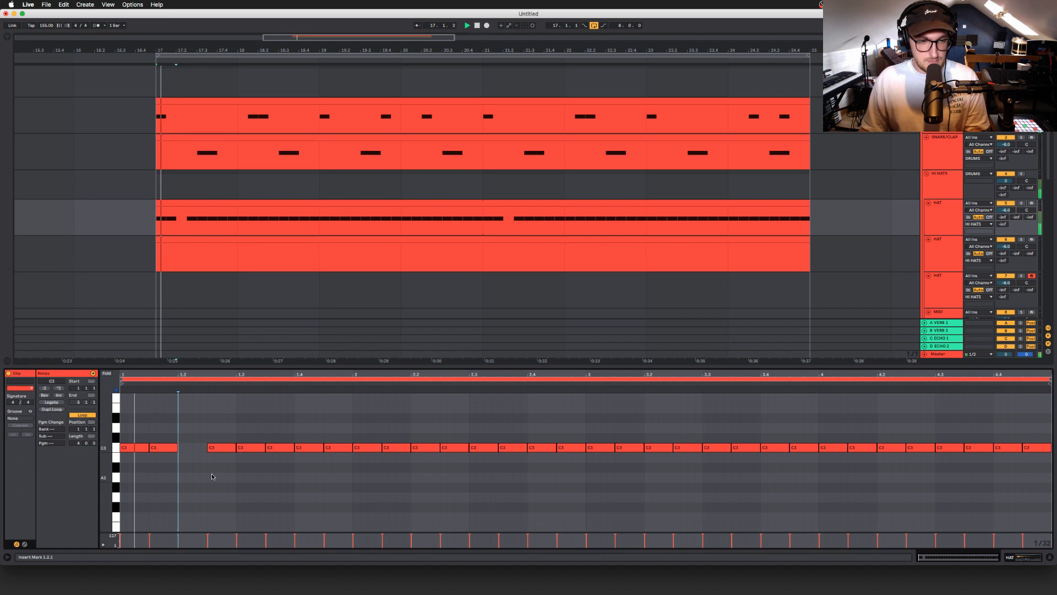
pyautogui.click(281, 447)
pyautogui.press('Delete')
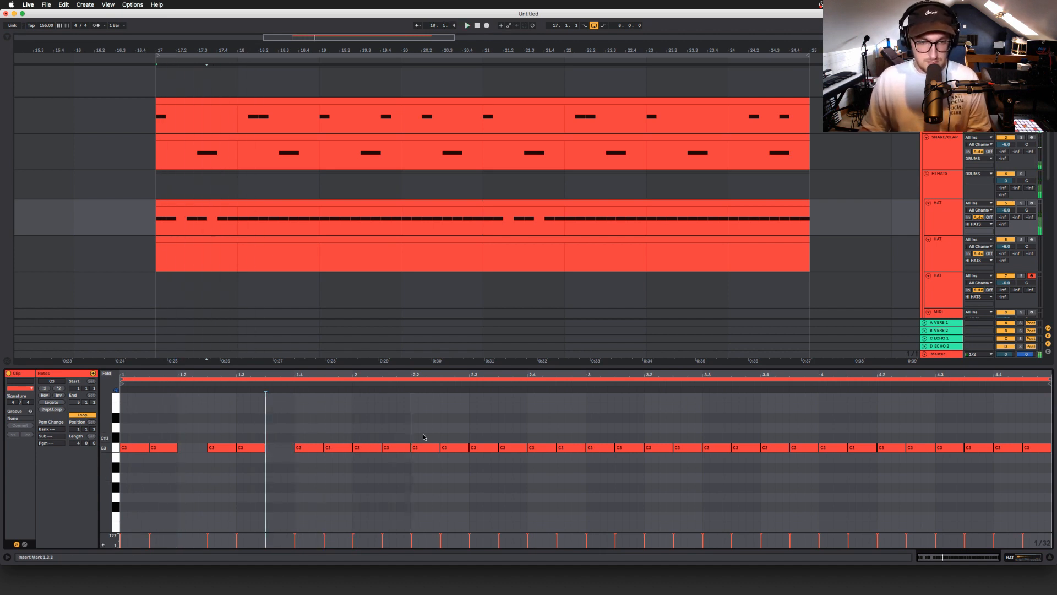
pyautogui.click(427, 447)
pyautogui.press('Delete')
pyautogui.click(510, 447)
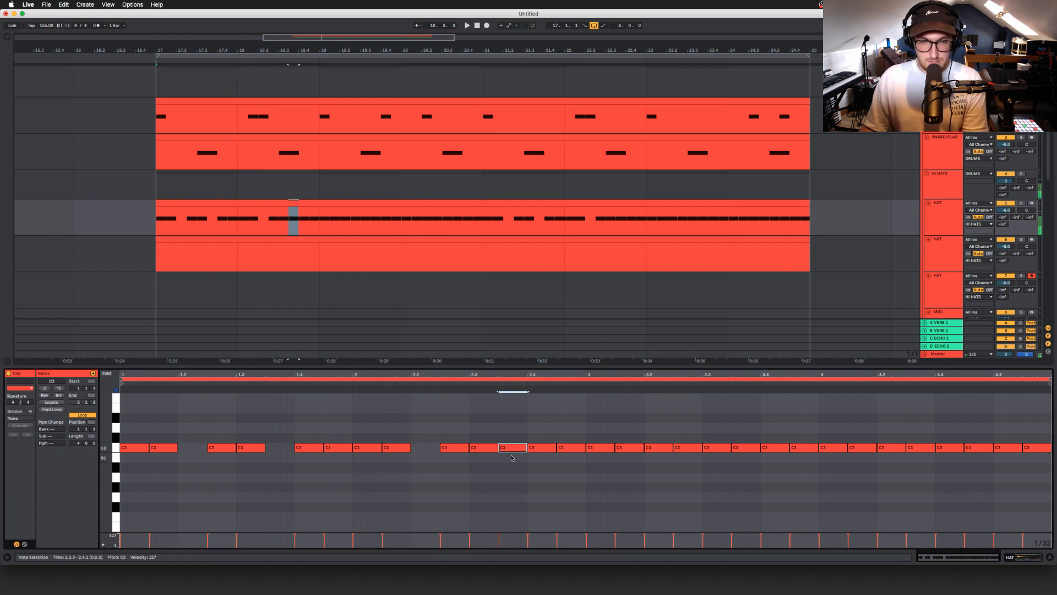
pyautogui.press('Delete')
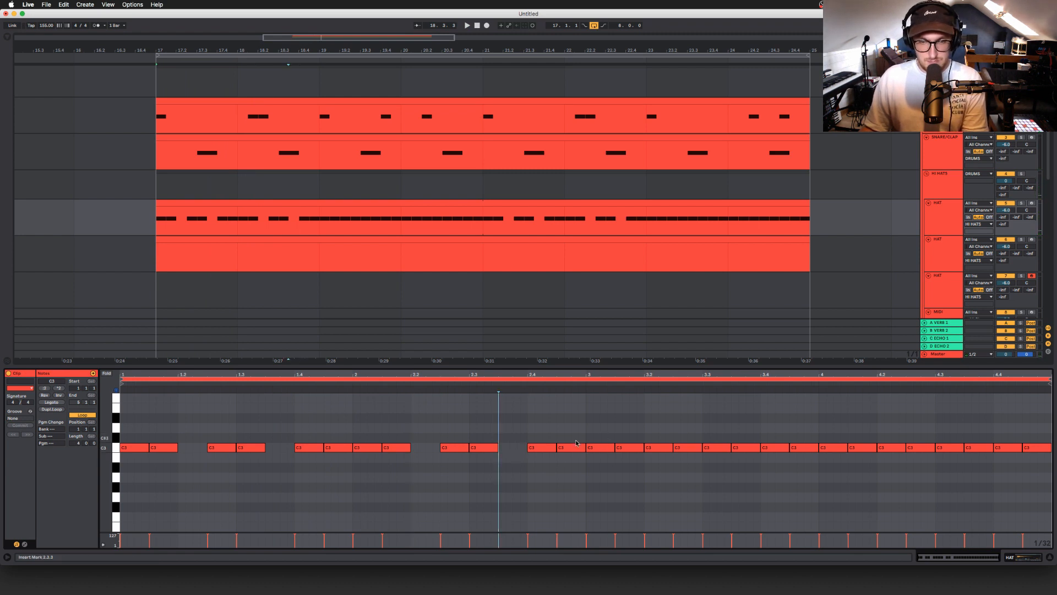
# - Raise the C3 note at 2.4.1 to D3 and lower the one at 2.4.3 to G#2
pyautogui.click(553, 447)
pyautogui.press('Up')
pyautogui.press('Up')
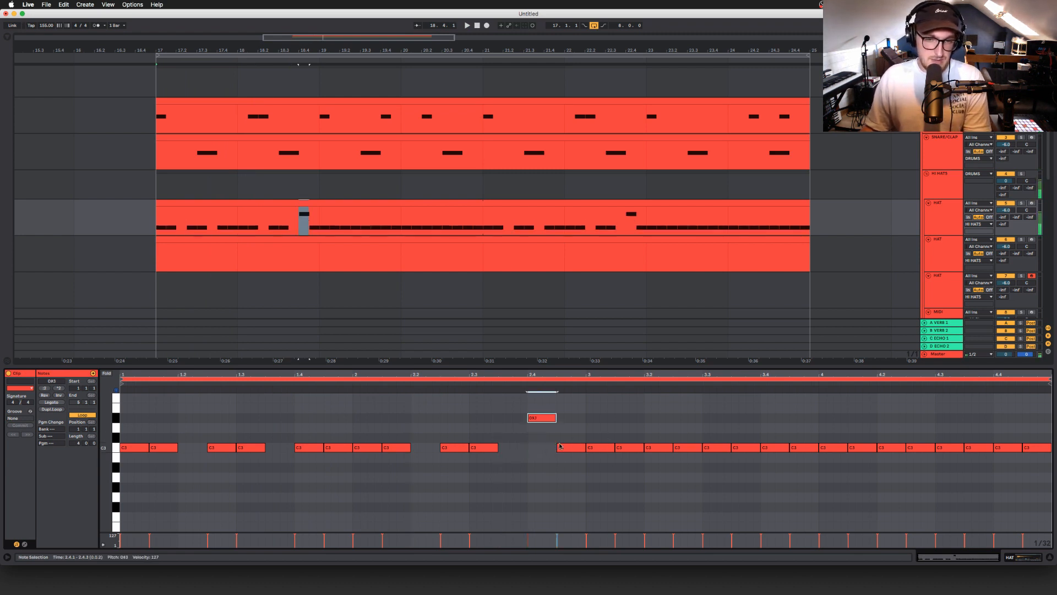
pyautogui.click(568, 449)
pyautogui.press('Down')
pyautogui.press('Down')
pyautogui.press('Down')
pyautogui.press('Down')
# - Delete the notes in bars 3 and 4 and replace them with a duplicate of the bars 1–2 pattern
pyautogui.moveTo(603, 422); pyautogui.dragTo(1055, 507)
pyautogui.press('Delete')
pyautogui.moveTo(587, 390); pyautogui.dragTo(113, 501)
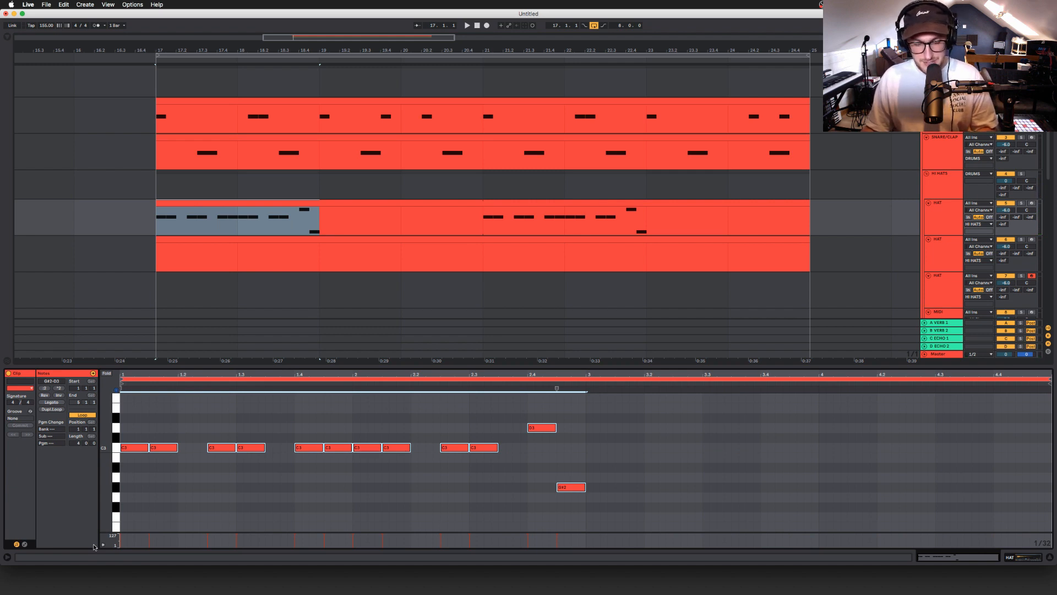
pyautogui.press('super+d')
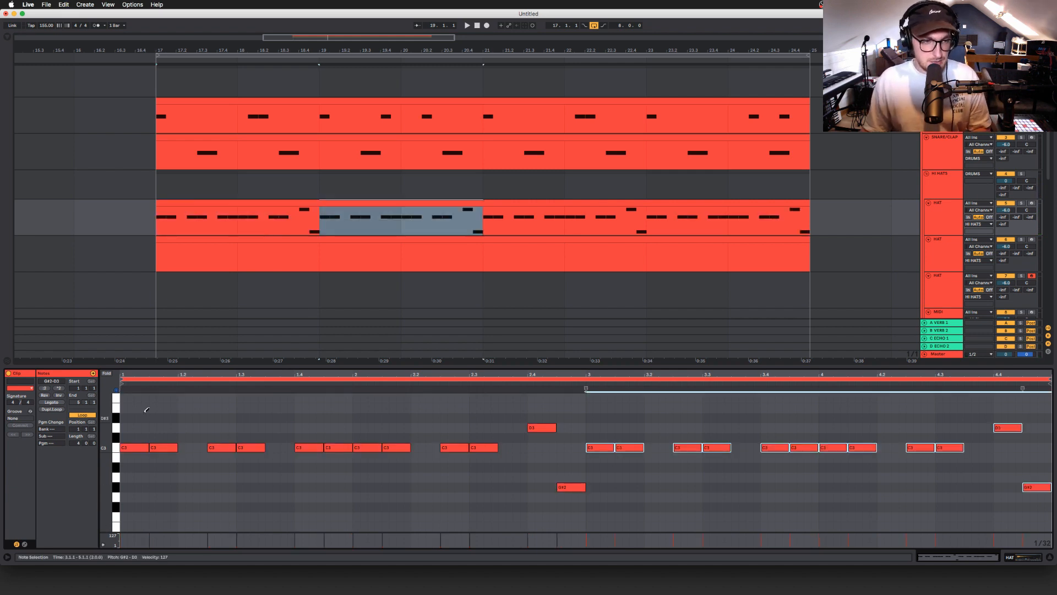
pyautogui.click(127, 379)
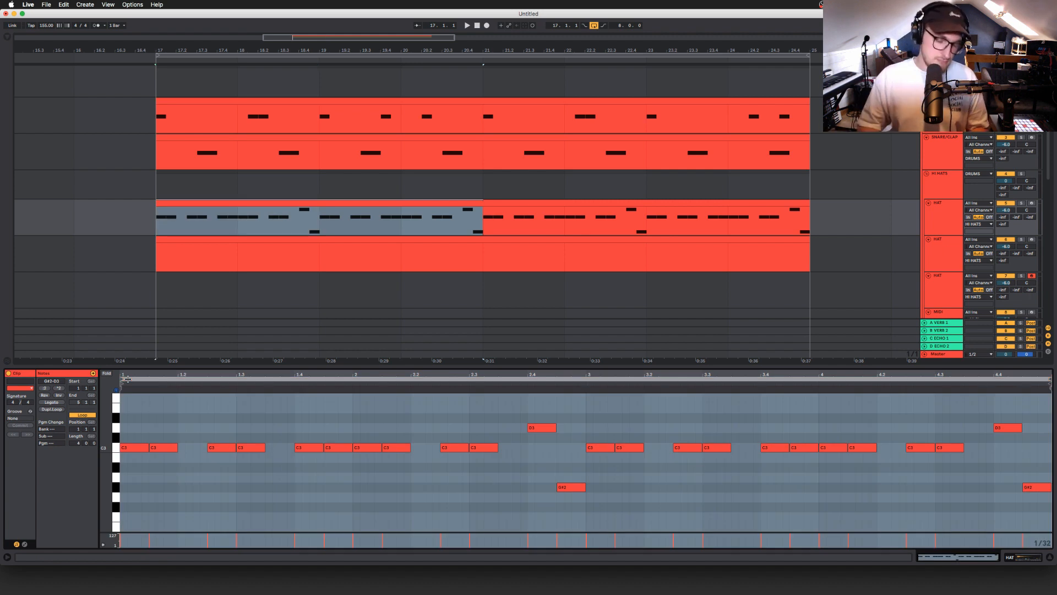
# - Audition the first HAT pattern, arm the second HAT track for recording, and open its empty eight-bar clip
pyautogui.press('space')
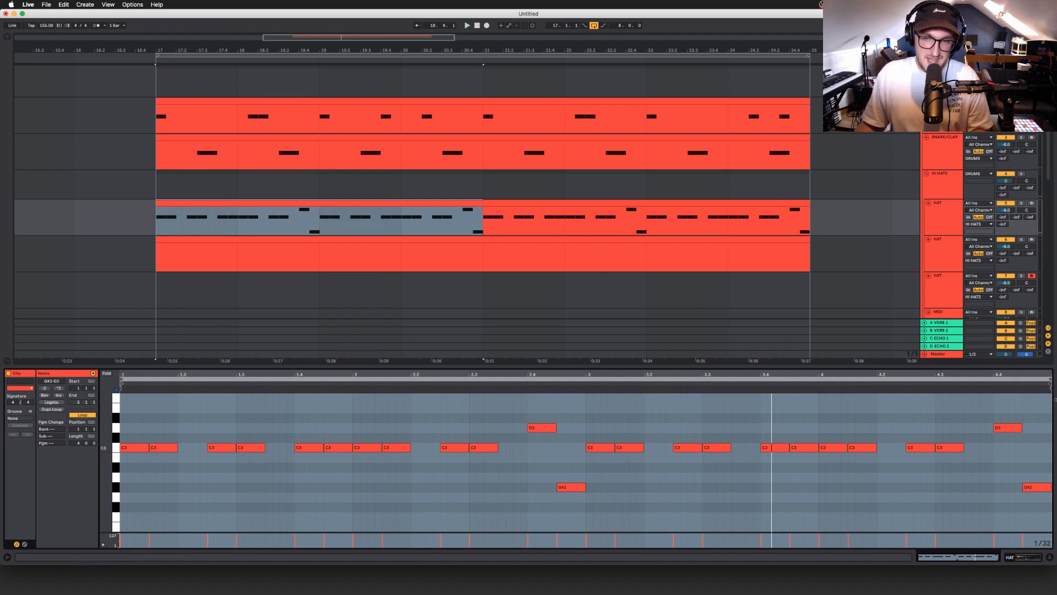
pyautogui.click(947, 252)
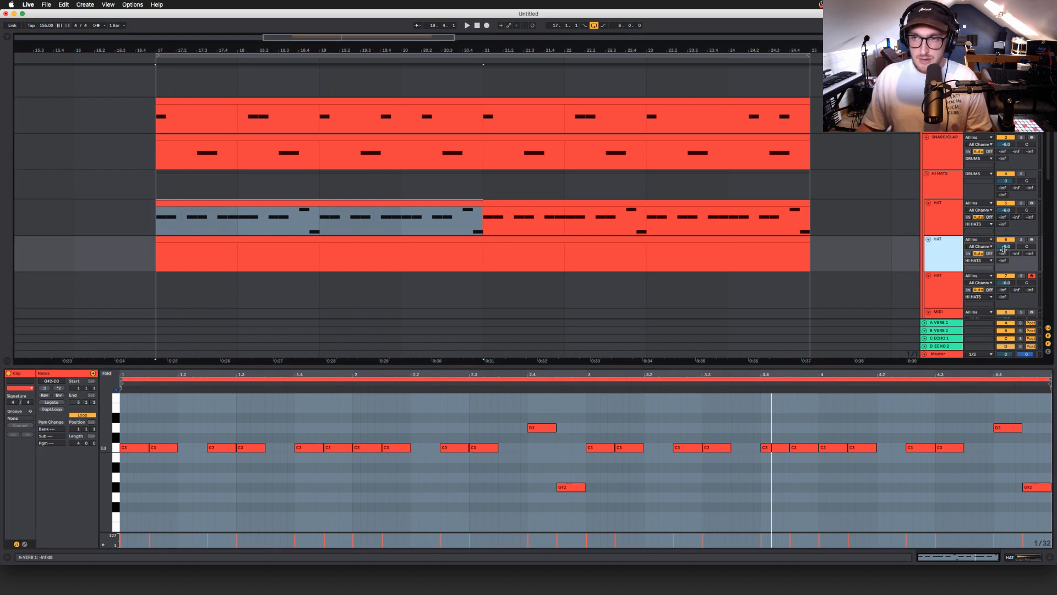
pyautogui.click(1032, 241)
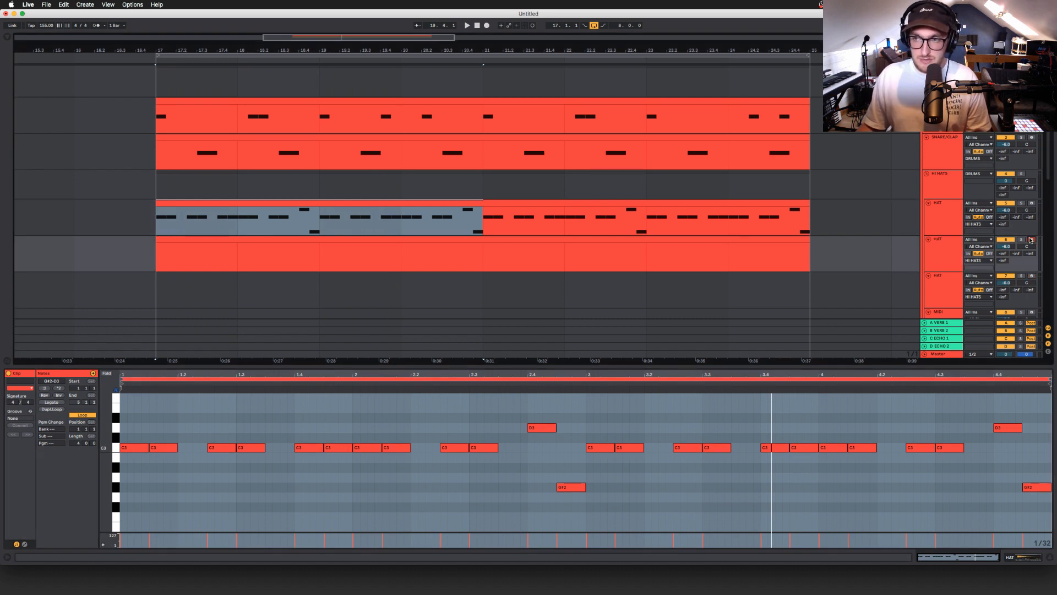
pyautogui.click(542, 238)
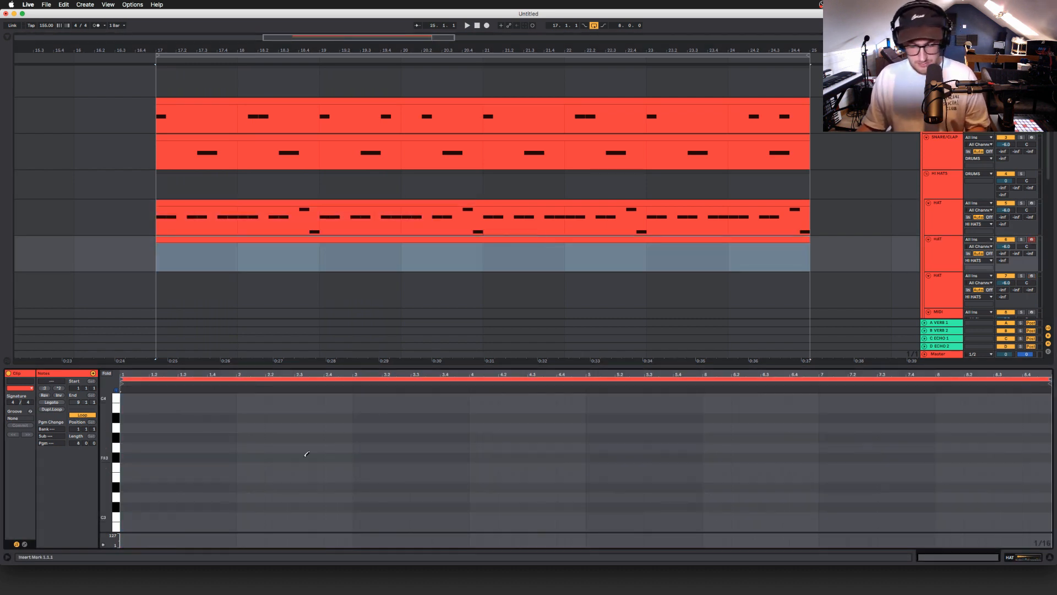
# - Draw eighth notes E3 at 1.1.1, G3 at 1.1.3 and D3 at 1.2.1 in the second HAT clip, auditioning while placing them
pyautogui.press('super+2')
pyautogui.press('super+2')
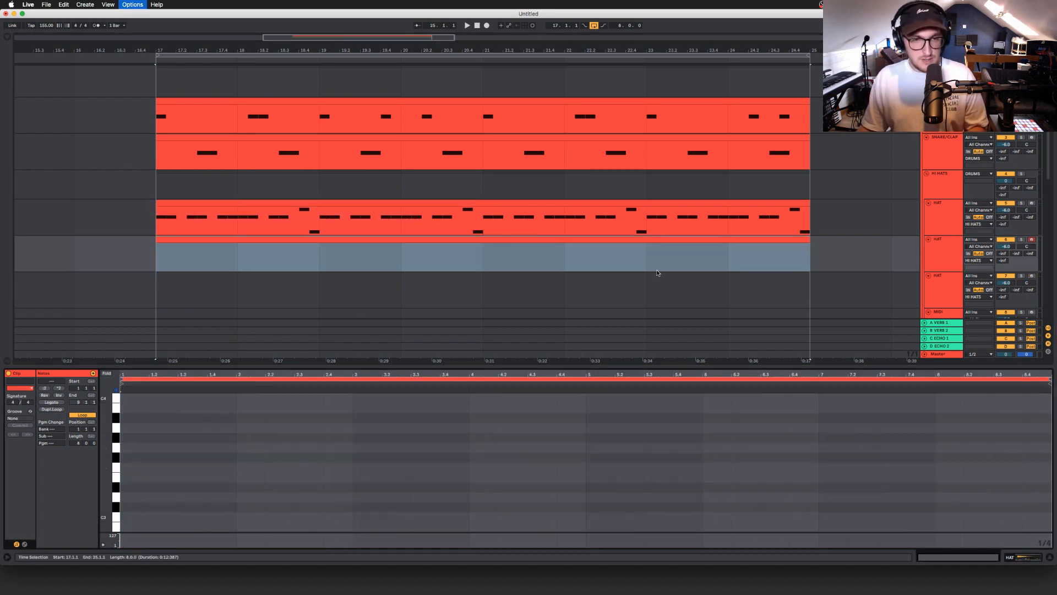
pyautogui.click(132, 475)
pyautogui.press('space')
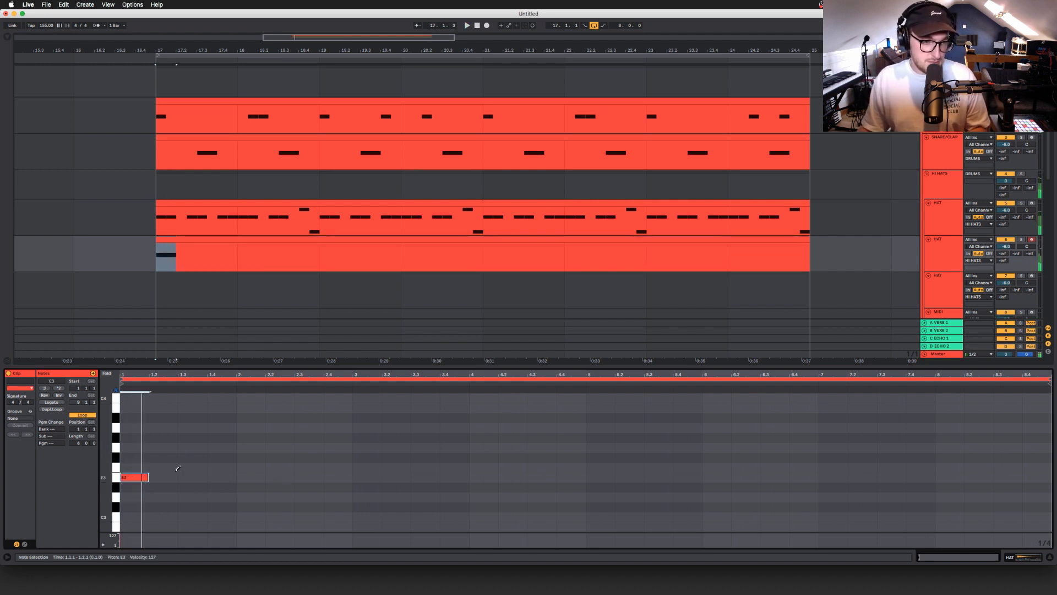
pyautogui.click(144, 474)
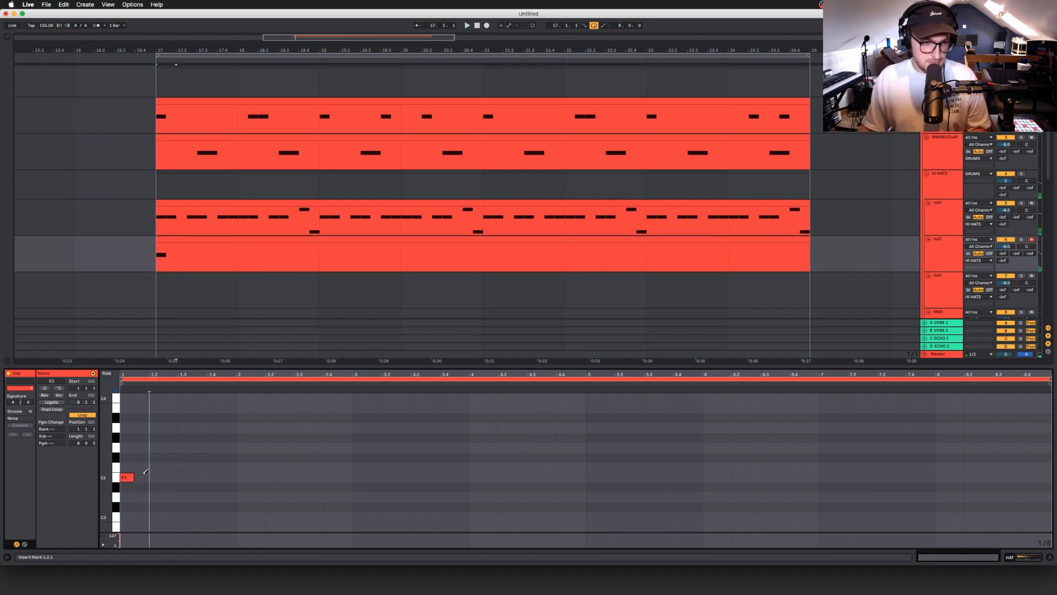
pyautogui.click(144, 445)
pyautogui.press('space')
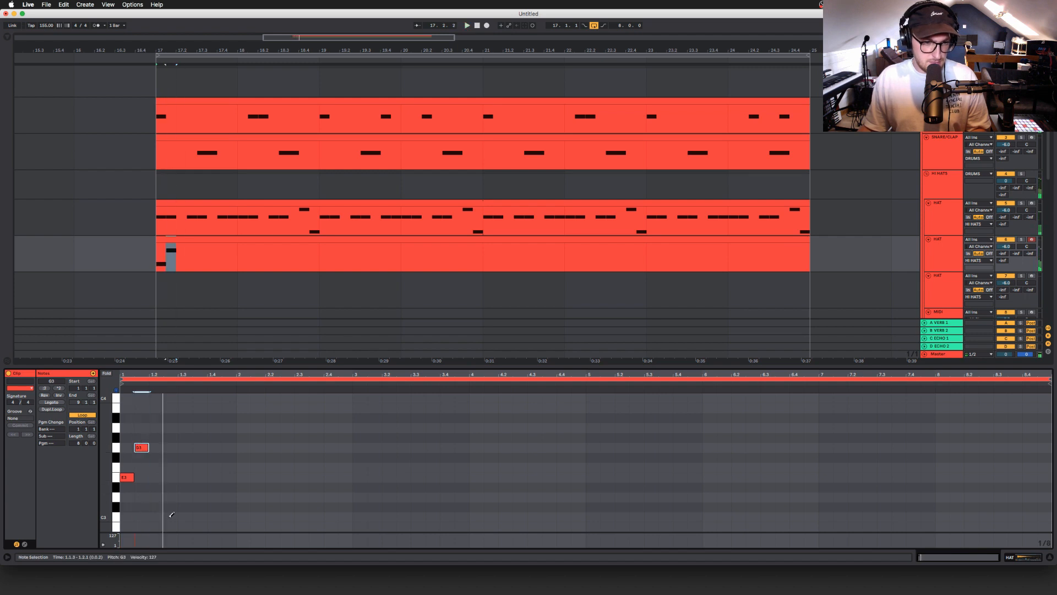
pyautogui.click(170, 525)
pyautogui.click(171, 526)
pyautogui.click(156, 496)
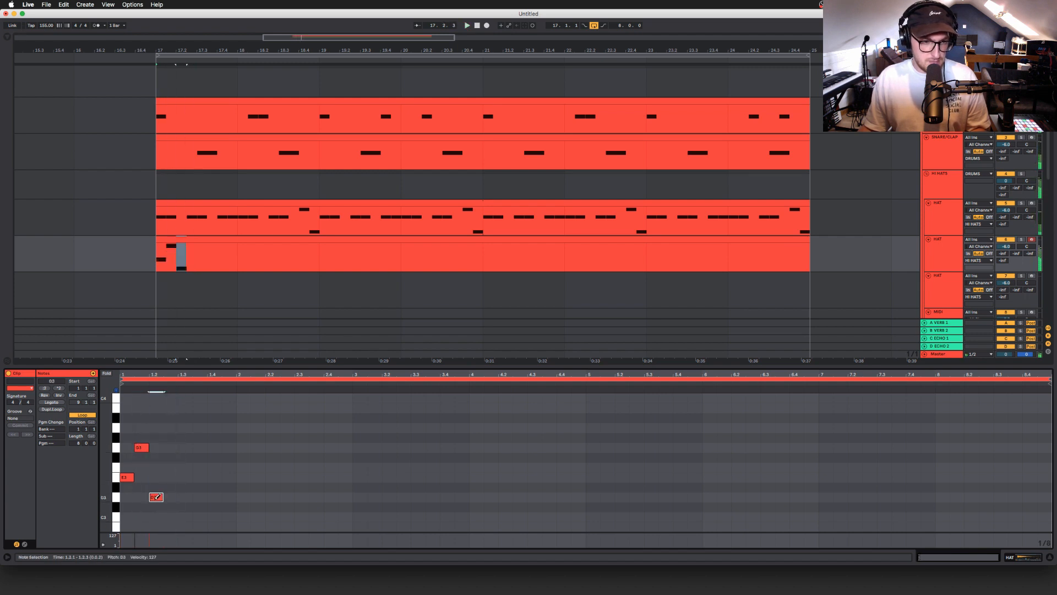
# - Repeat the E3, G3, D3 figure from 2.1.1 and add four F3 sixteenth notes across beat 2.4
pyautogui.click(242, 467)
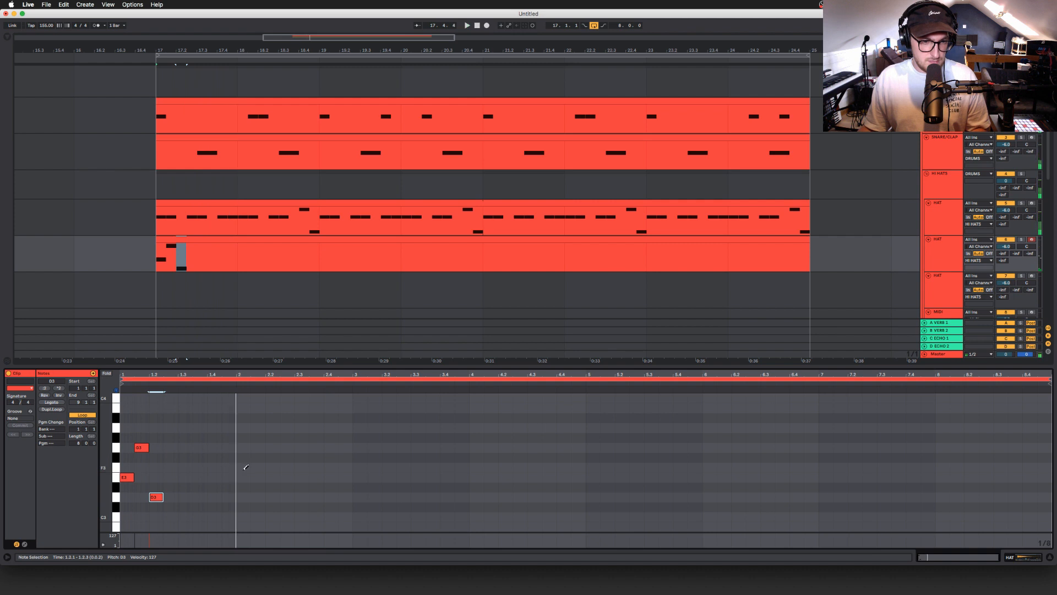
pyautogui.moveTo(246, 466); pyautogui.dragTo(246, 477)
pyautogui.click(258, 447)
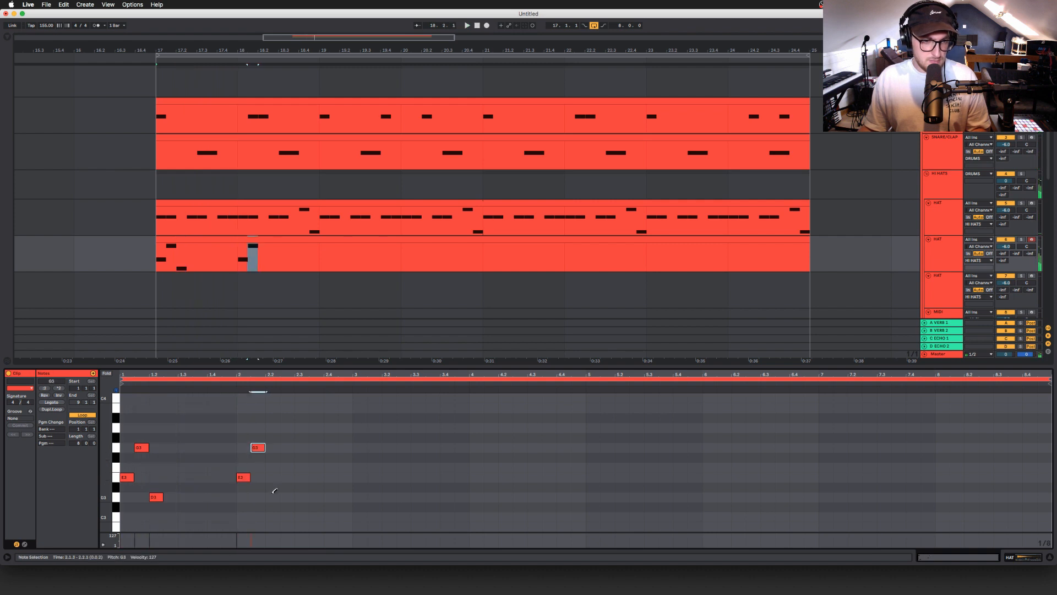
pyautogui.click(272, 496)
pyautogui.press('space')
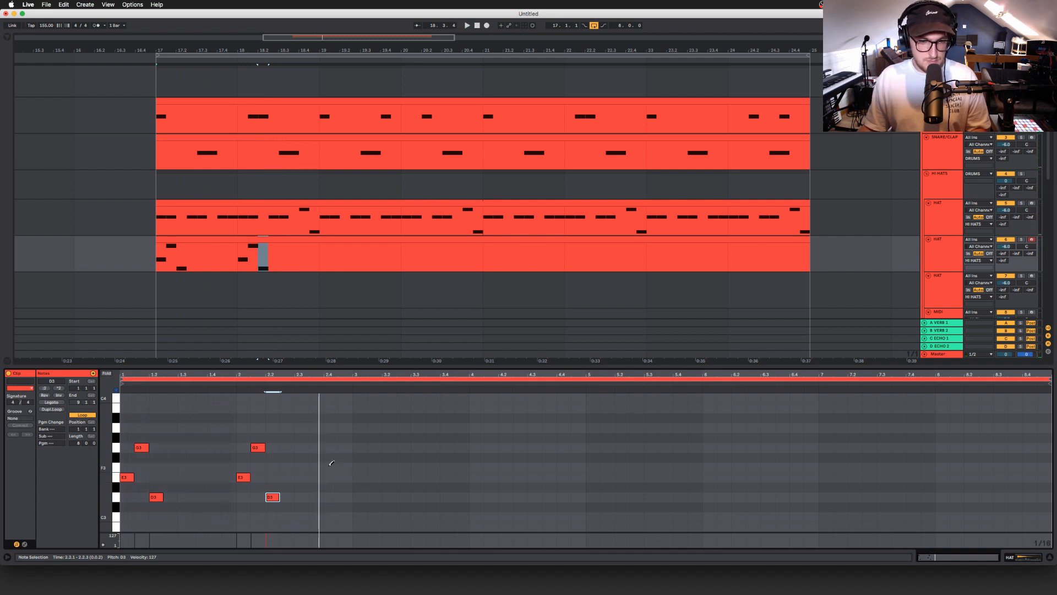
pyautogui.moveTo(328, 467); pyautogui.dragTo(350, 466)
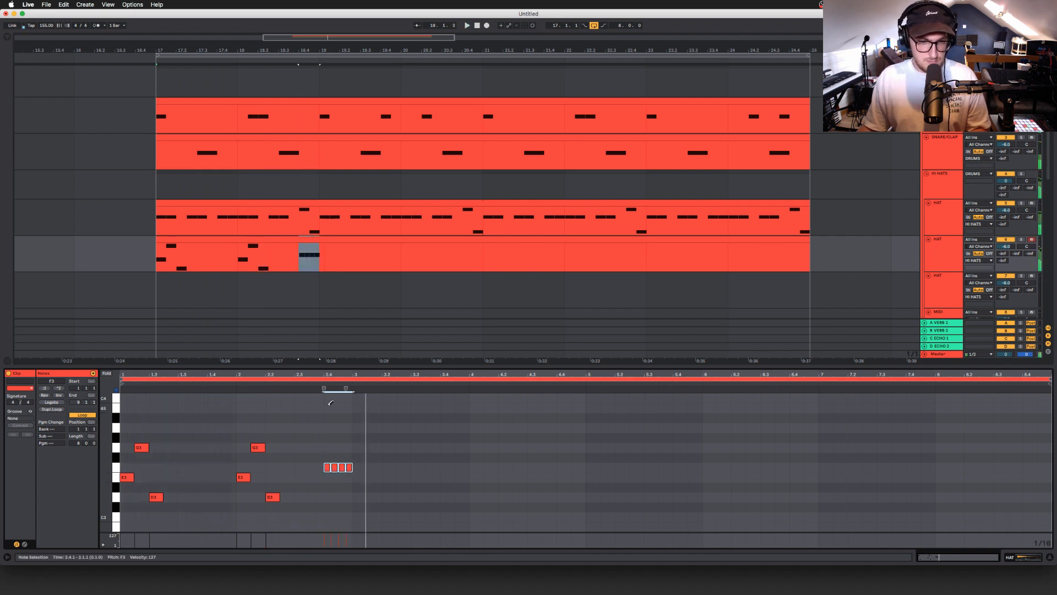
# - Switch the second HAT sampler's filter to high-pass and lower its cutoff frequency during playback
pyautogui.click(945, 264)
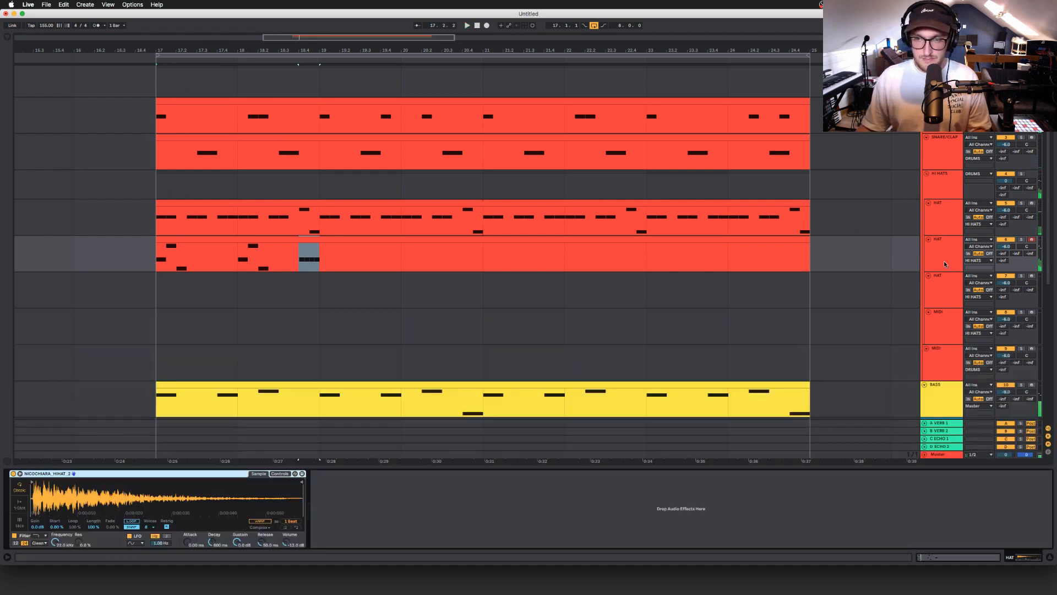
pyautogui.click(38, 540)
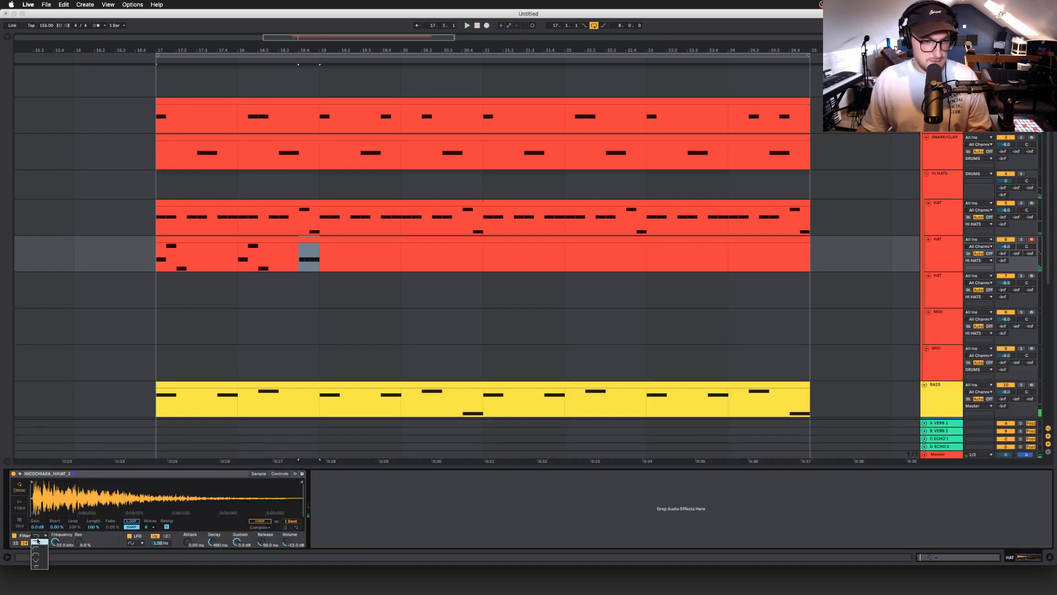
pyautogui.click(35, 547)
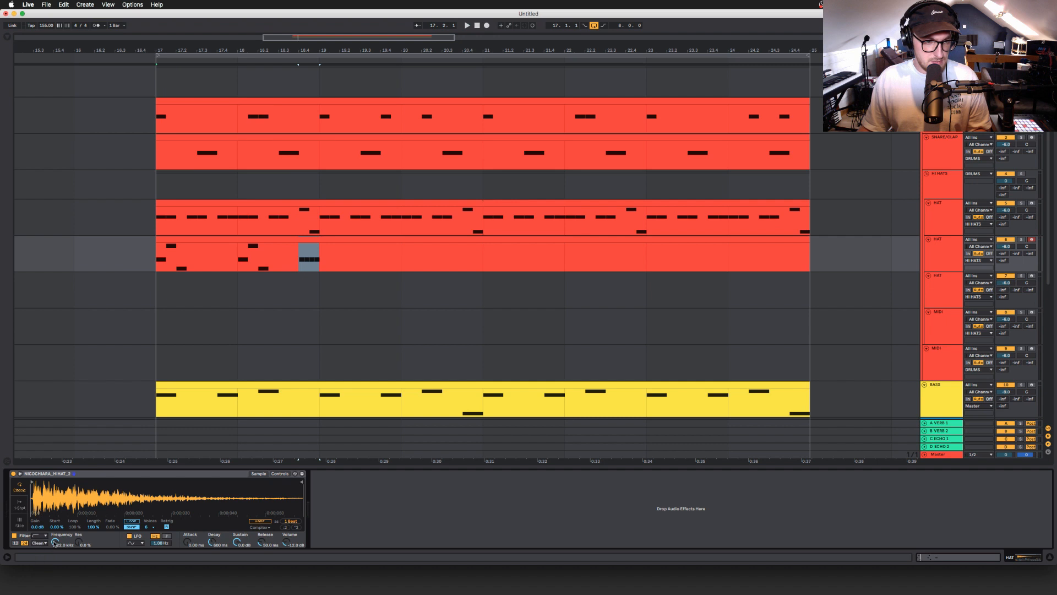
pyautogui.press('space')
pyautogui.moveTo(55, 542); pyautogui.dragTo(54, 569)
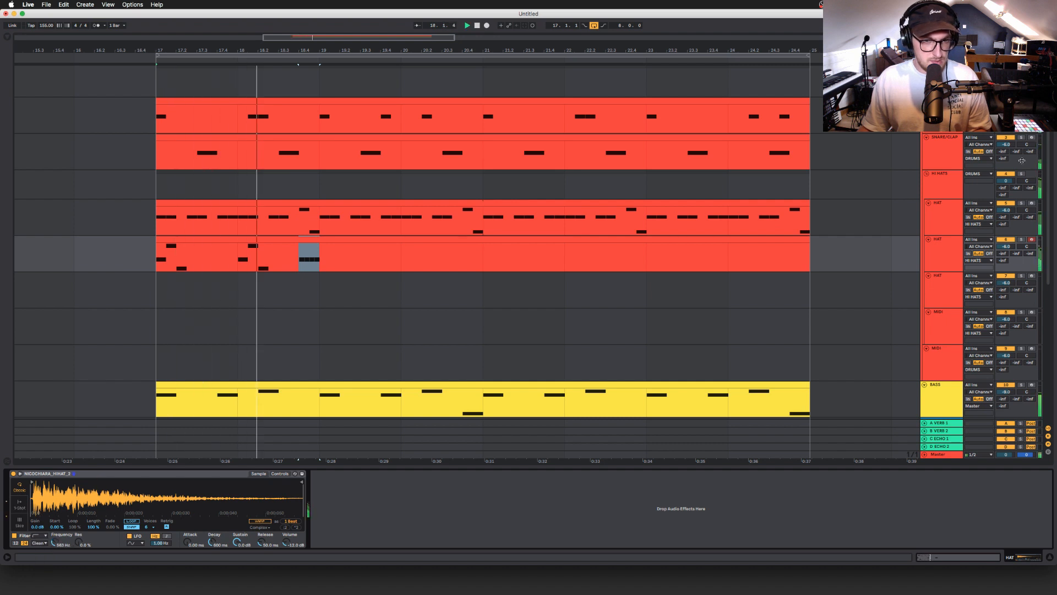
# - Replace the four-note roll on beat 2.4 of the second HAT clip with E3 eighth notes at 2.4.1 and 2.4.3
pyautogui.click(932, 257)
pyautogui.click(938, 221)
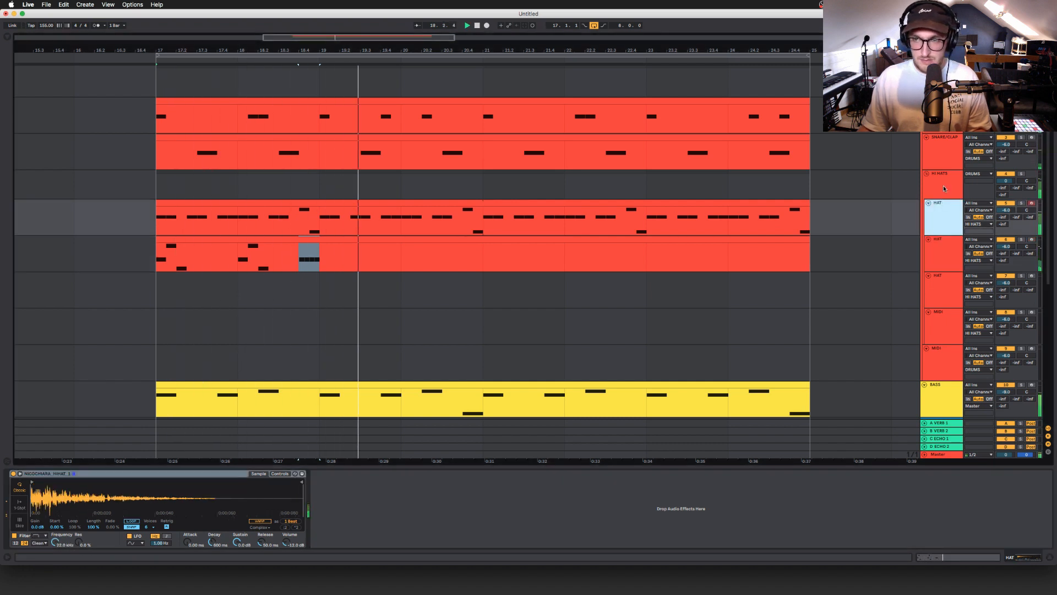
pyautogui.click(945, 188)
pyautogui.click(938, 243)
pyautogui.doubleClick(434, 238)
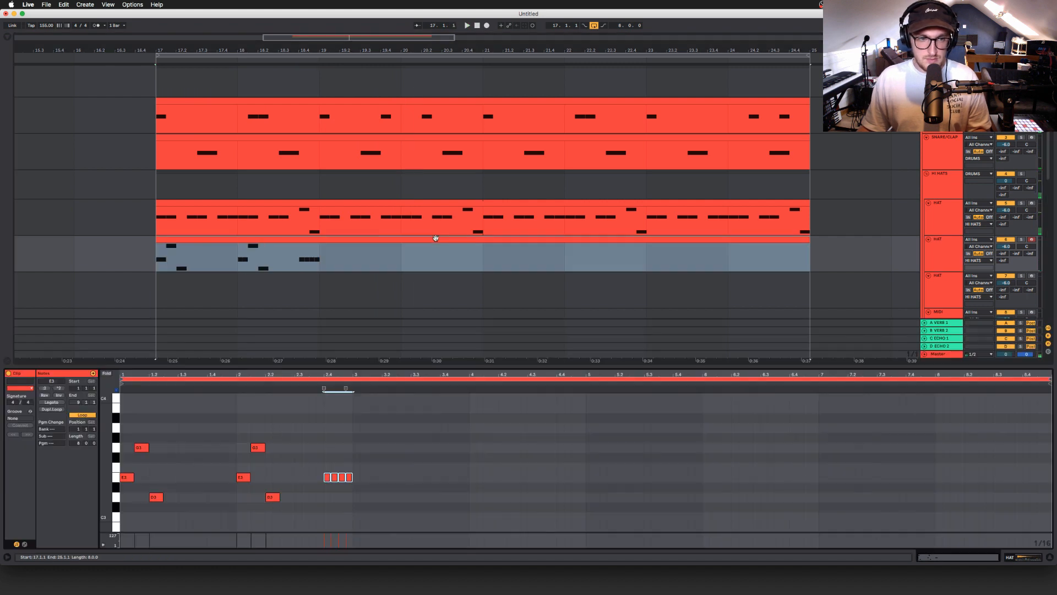
pyautogui.click(328, 477)
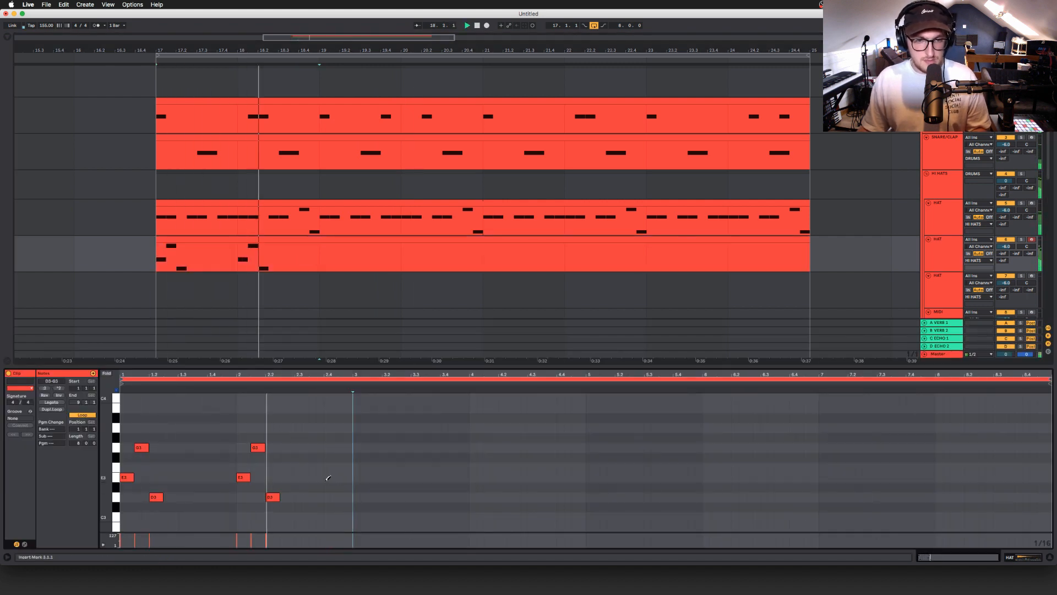
pyautogui.hotkey('ctrl', '2')
pyautogui.click(330, 476)
pyautogui.click(346, 476)
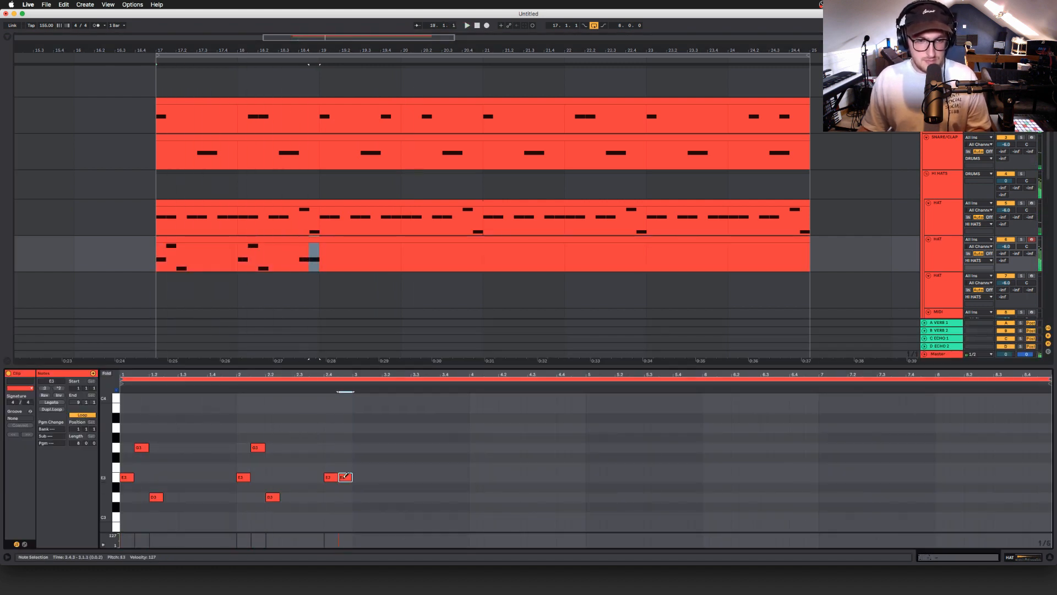
# - Duplicate the second HAT clip's two-bar pattern three times to fill all eight bars
pyautogui.hotkey('ctrl', 'a')
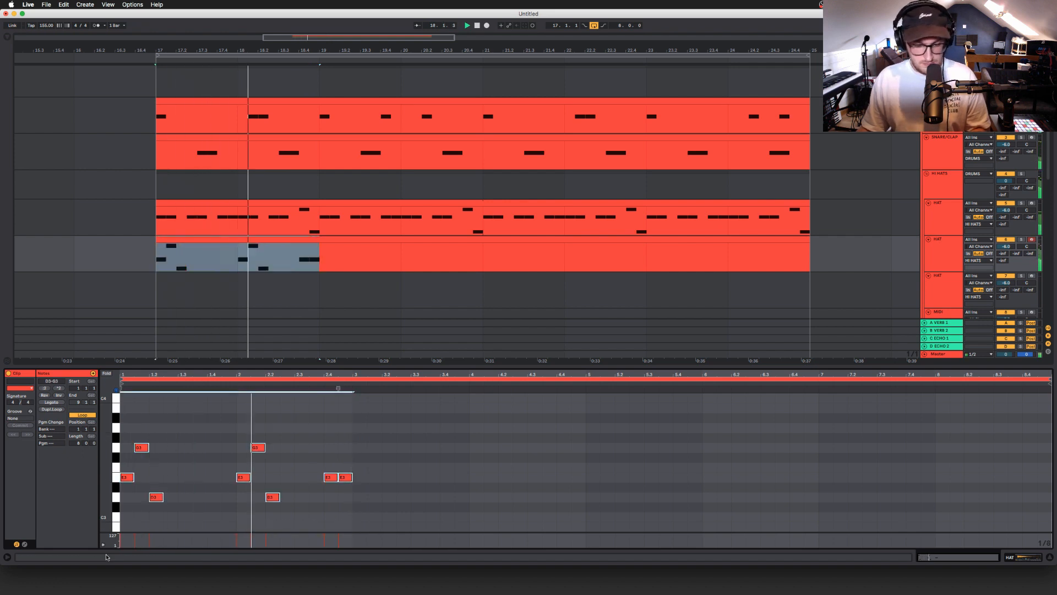
pyautogui.hotkey('ctrl', 'd')
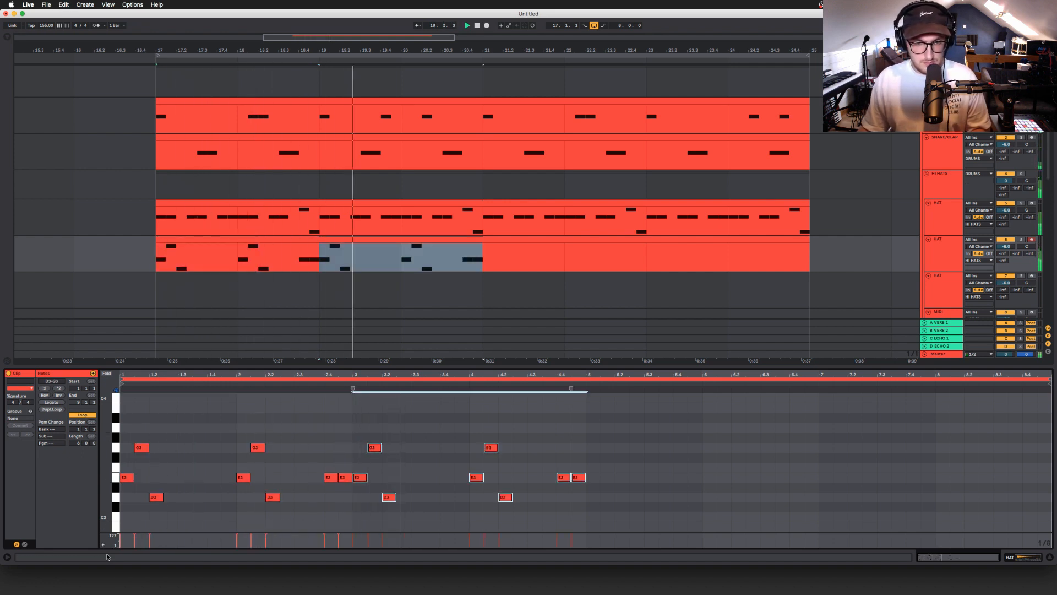
pyautogui.hotkey('ctrl', 'd')
pyautogui.press('super+d')
pyautogui.press('space')
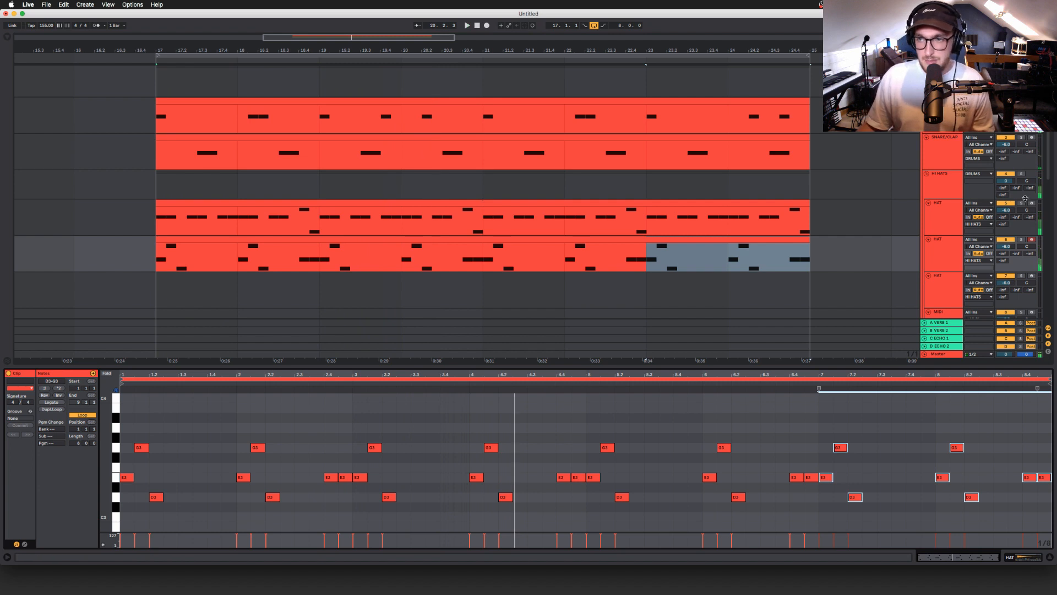
# - Pan the first HAT track slightly left and the second slightly right, and audition both layers together
pyautogui.moveTo(1026, 210); pyautogui.dragTo(1026, 213)
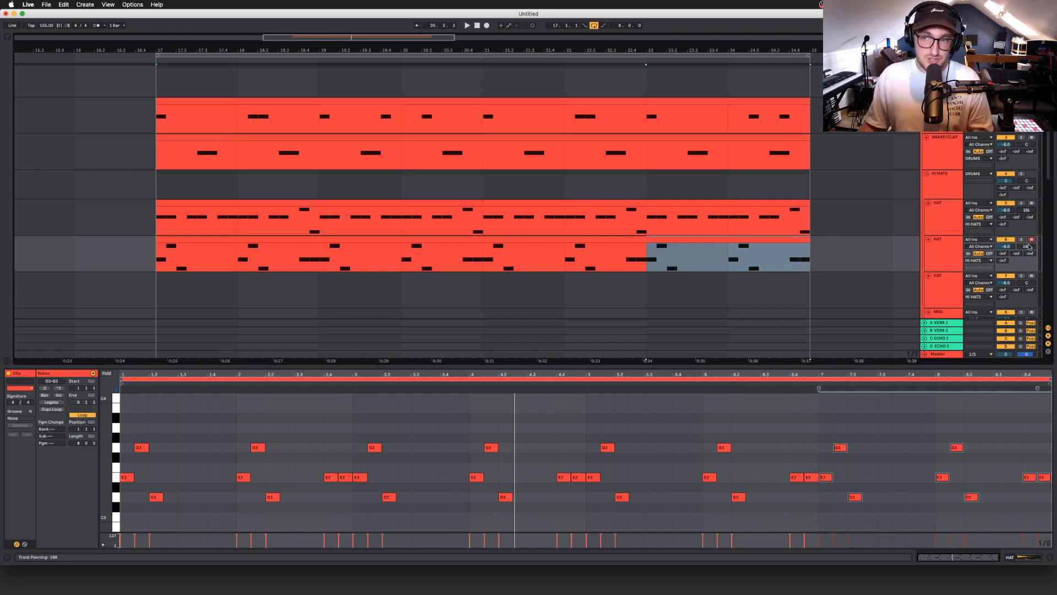
pyautogui.scroll(-1, 736, 214)
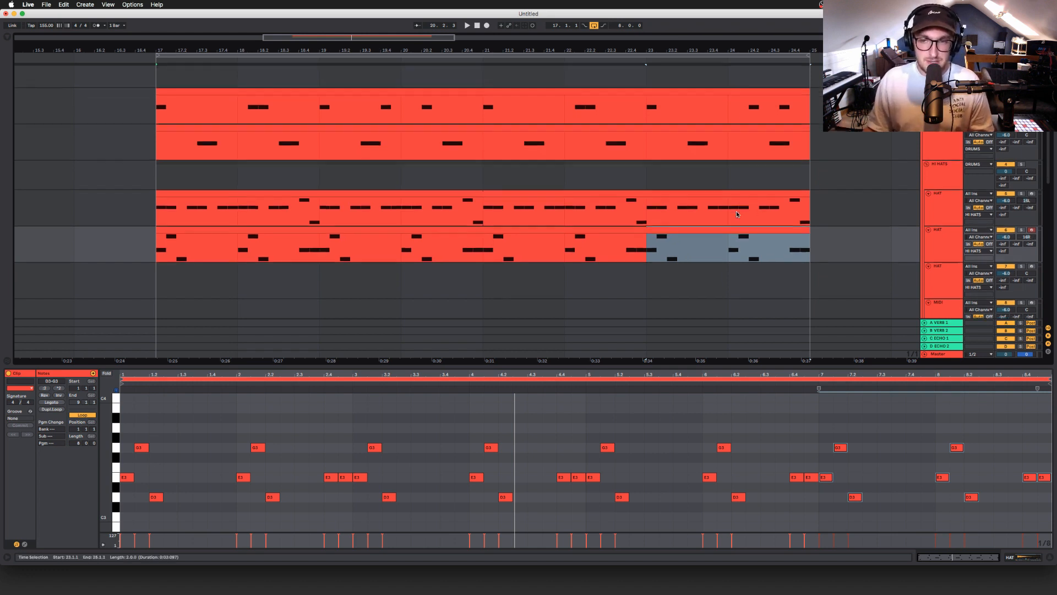
pyautogui.press('space')
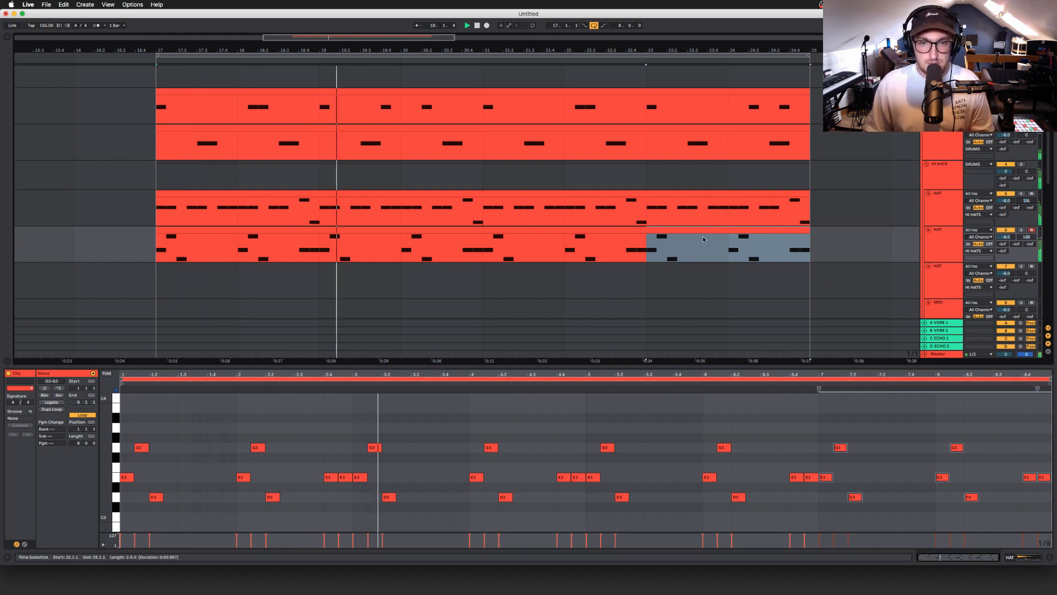
# - Insert an empty eight-bar MIDI clip at bar 17 on the third HAT track
pyautogui.click(164, 293)
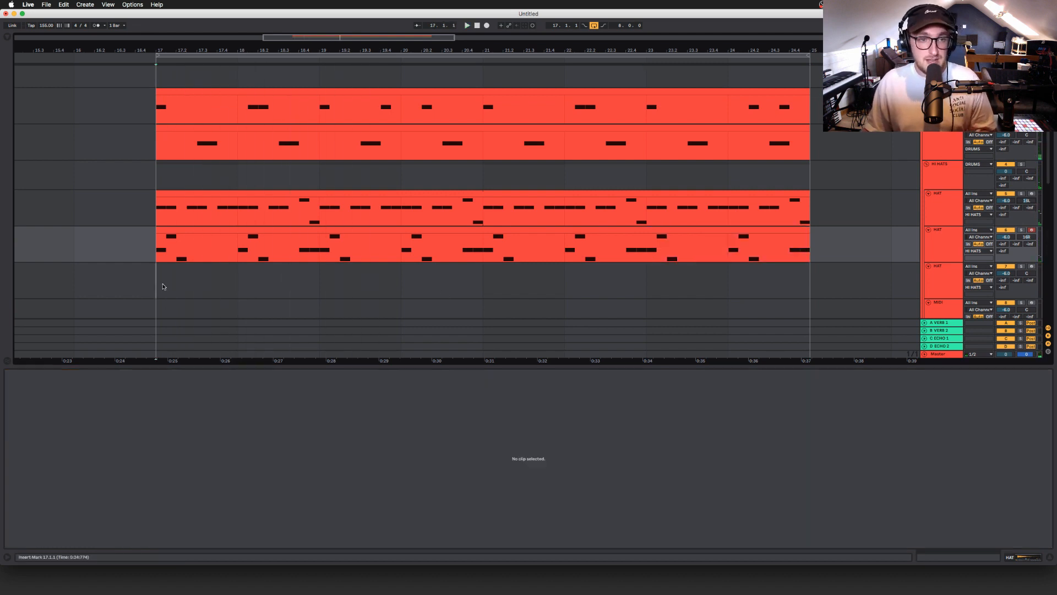
pyautogui.moveTo(162, 286); pyautogui.dragTo(829, 278)
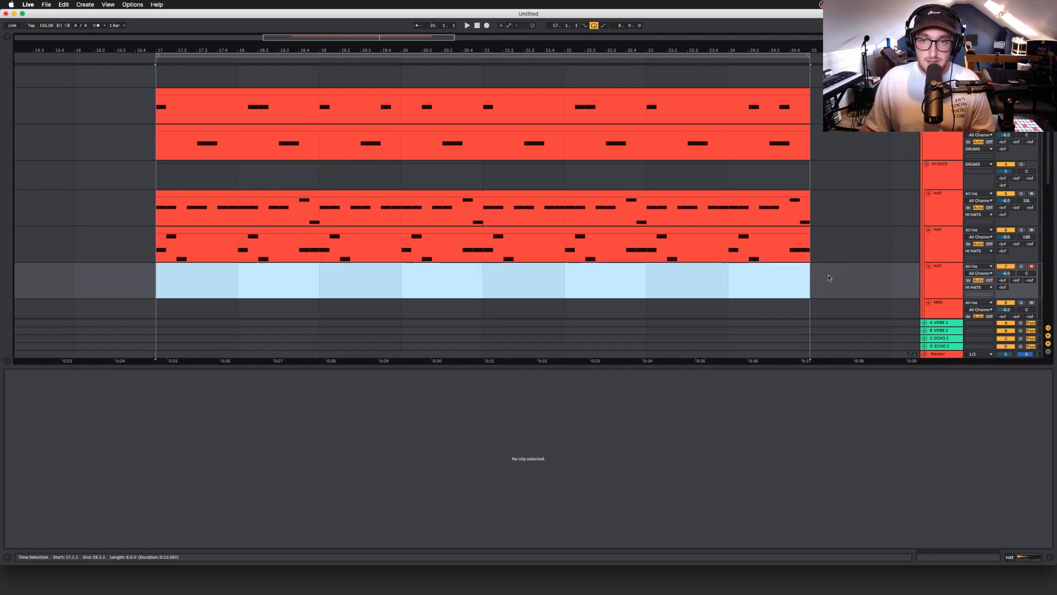
pyautogui.press('super+shift+m')
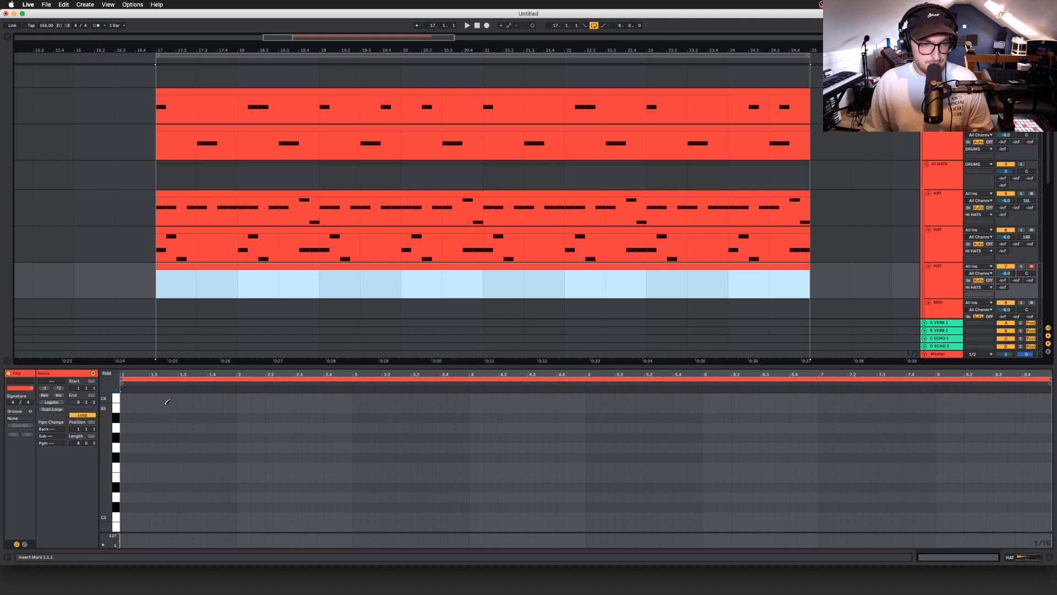
pyautogui.click(175, 447)
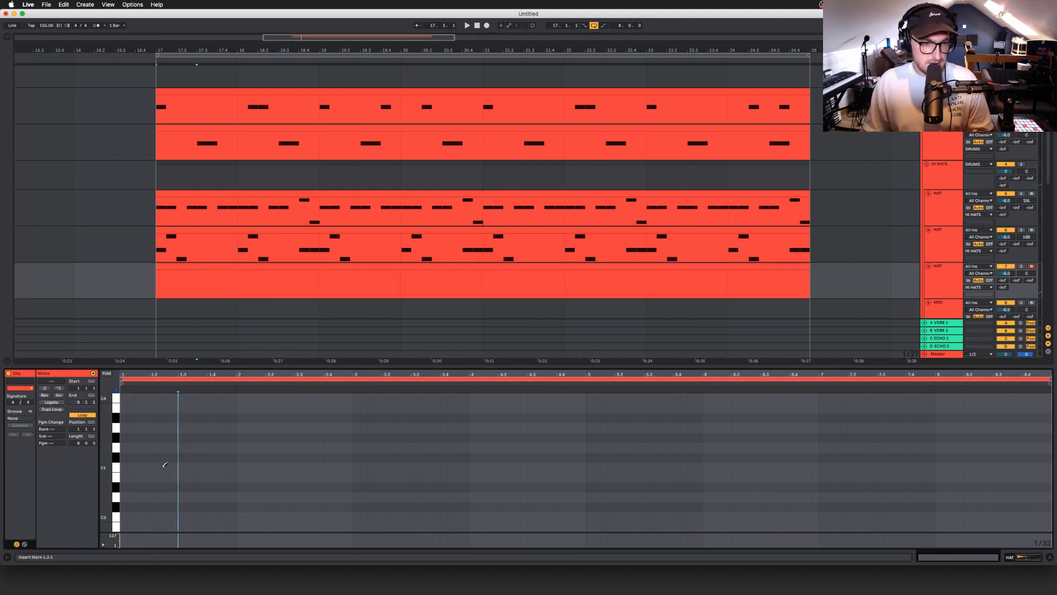
# - Set the third HAT sampler's filter to high-pass at about 771 Hz and reopen that track's empty clip
pyautogui.click(944, 276)
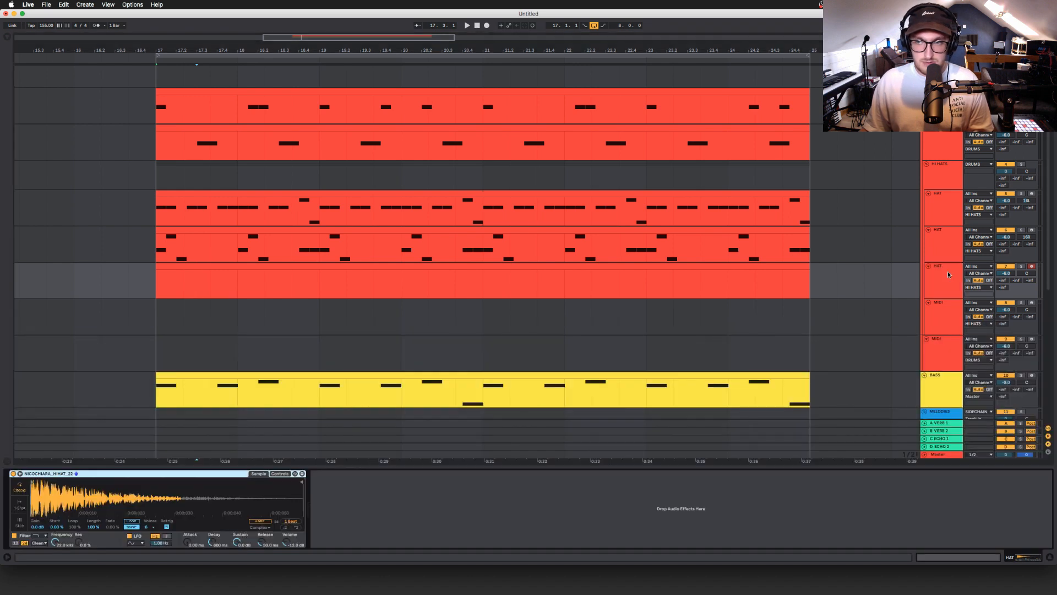
pyautogui.click(40, 536)
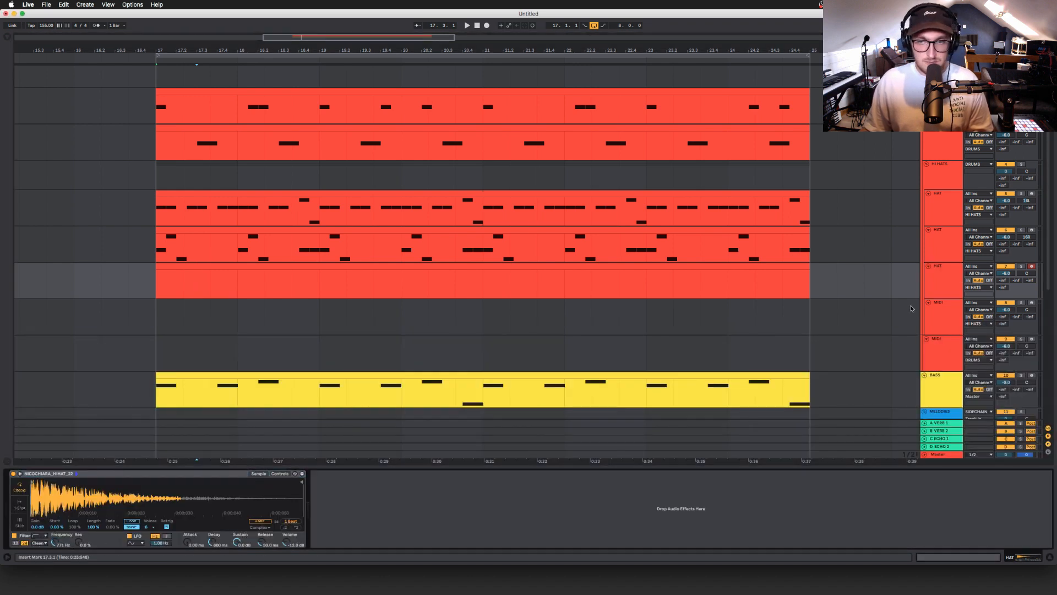
pyautogui.click(934, 172)
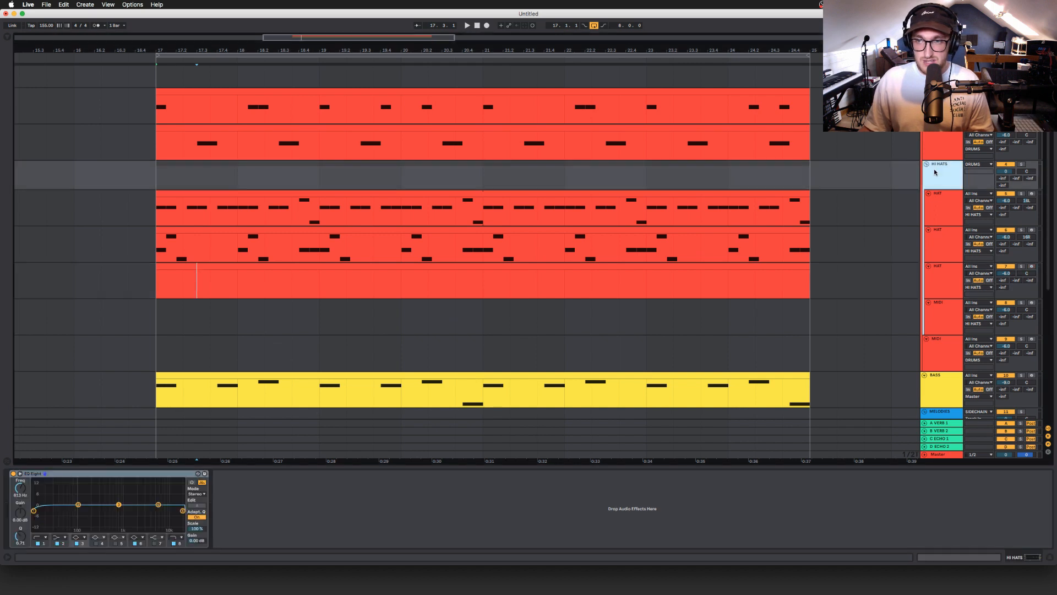
pyautogui.doubleClick(490, 264)
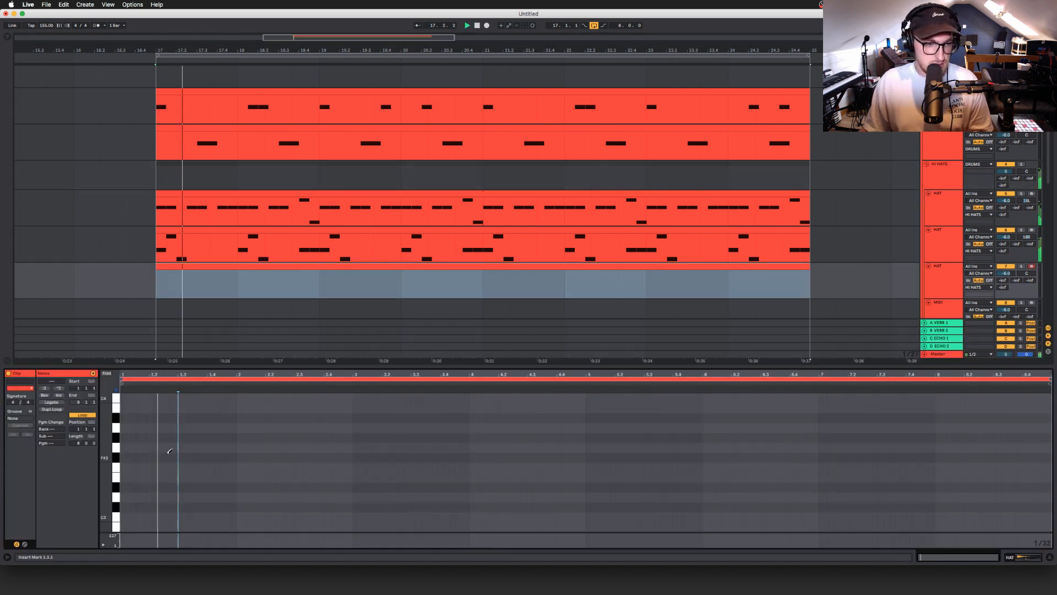
# - Draw four-note 1/32 rolls in the third HAT clip on G3, C3 and G3 across bars 1 to 3
pyautogui.click(171, 446)
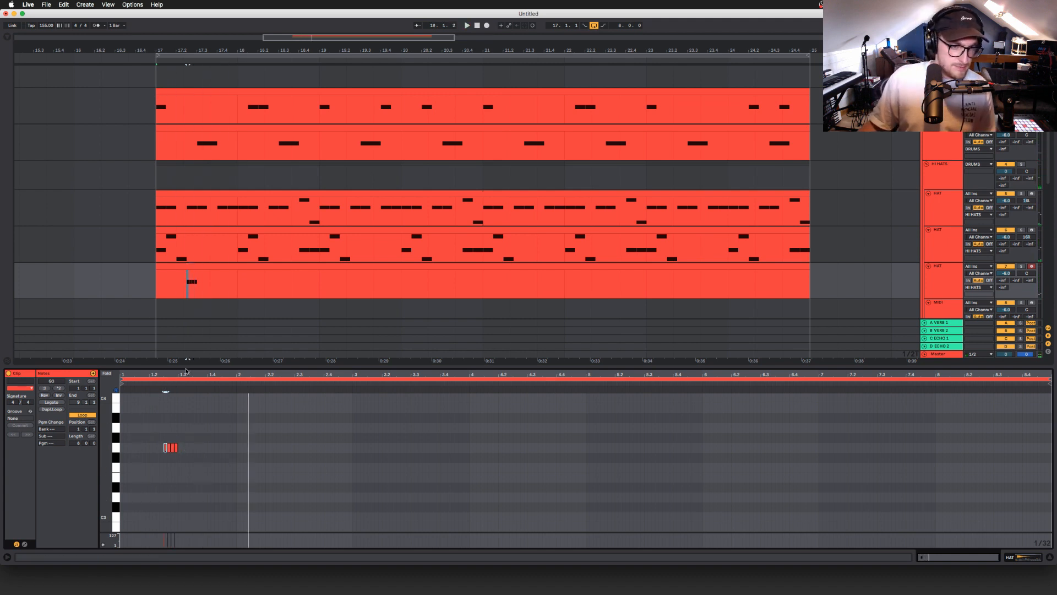
pyautogui.moveTo(200, 373); pyautogui.dragTo(322, 374)
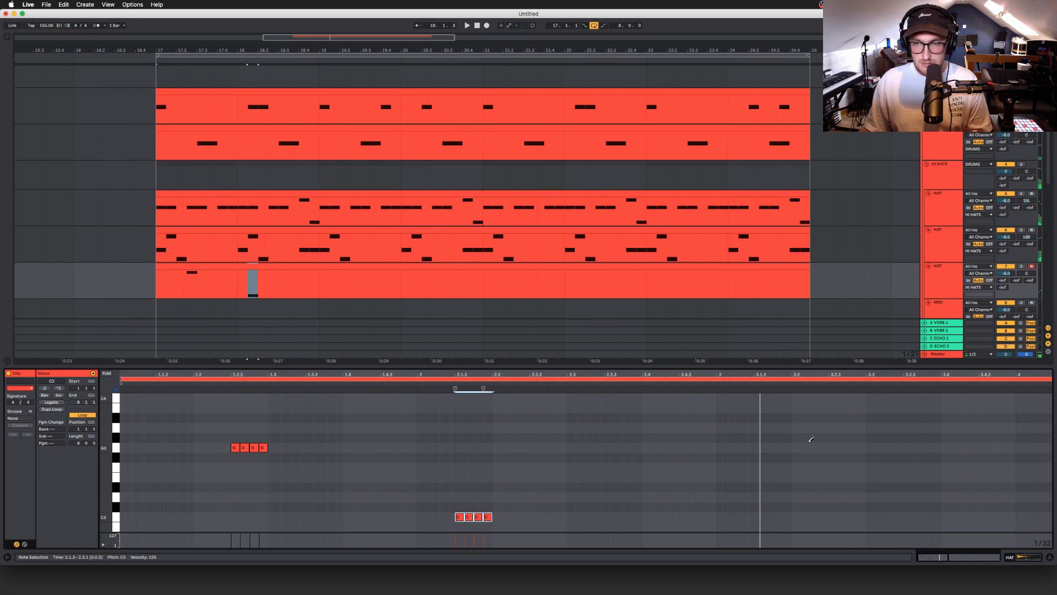
pyautogui.moveTo(842, 443); pyautogui.dragTo(864, 444)
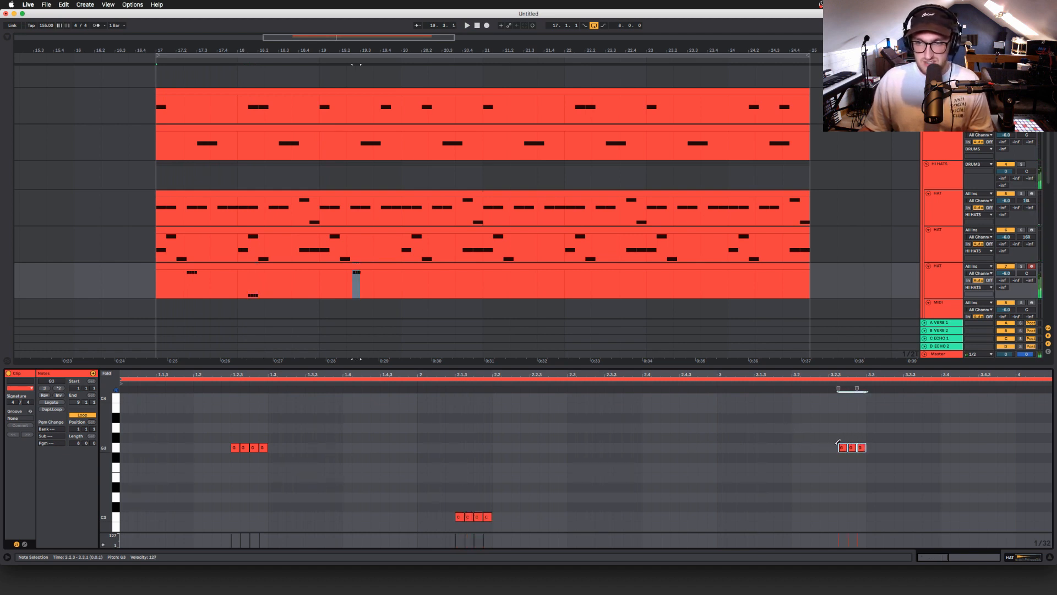
pyautogui.moveTo(871, 375); pyautogui.dragTo(694, 361)
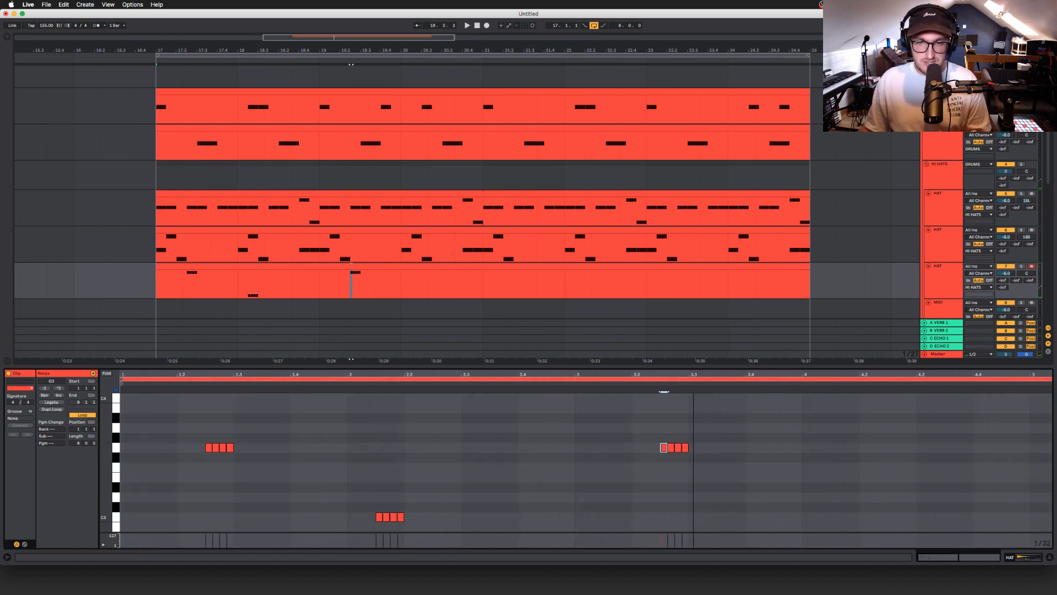
pyautogui.press('space')
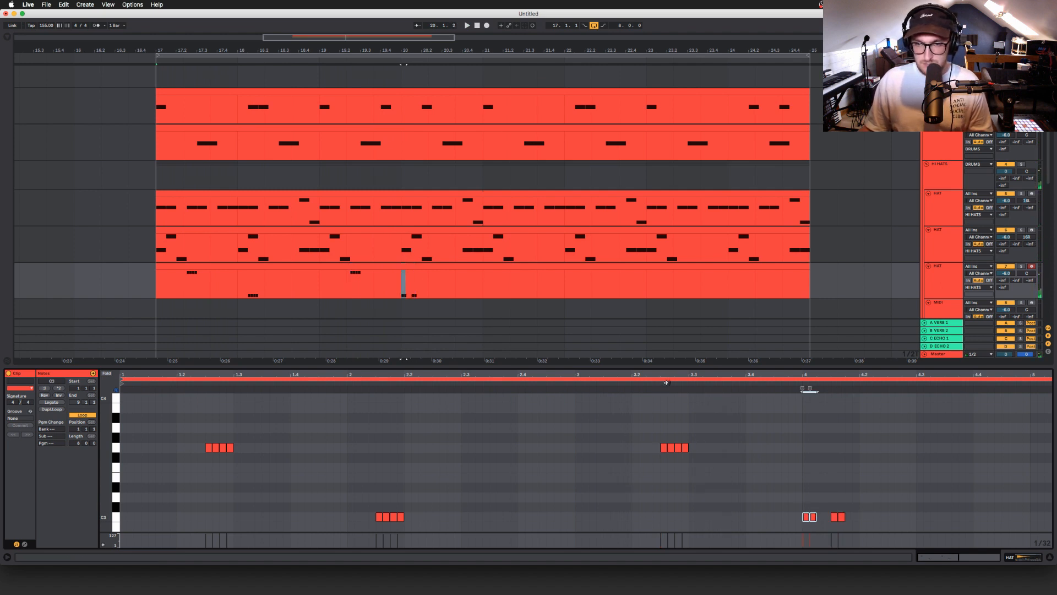
# - Add short 1/32 C3 bursts at the start of bar 4 and a descending five-note run from G3 to A2 on its last beat
pyautogui.click(666, 382)
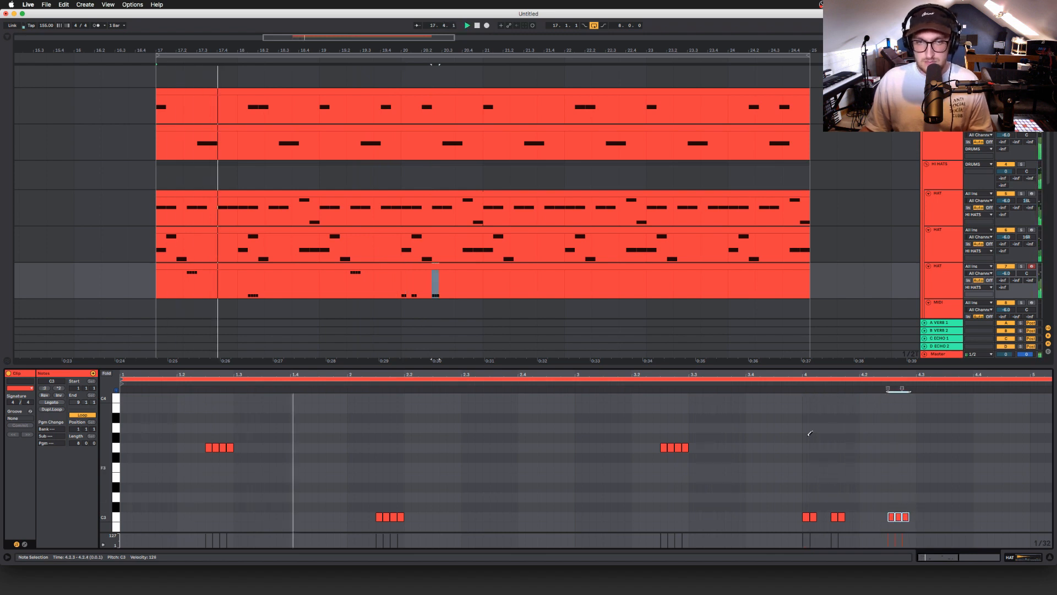
pyautogui.moveTo(833, 375); pyautogui.dragTo(515, 374)
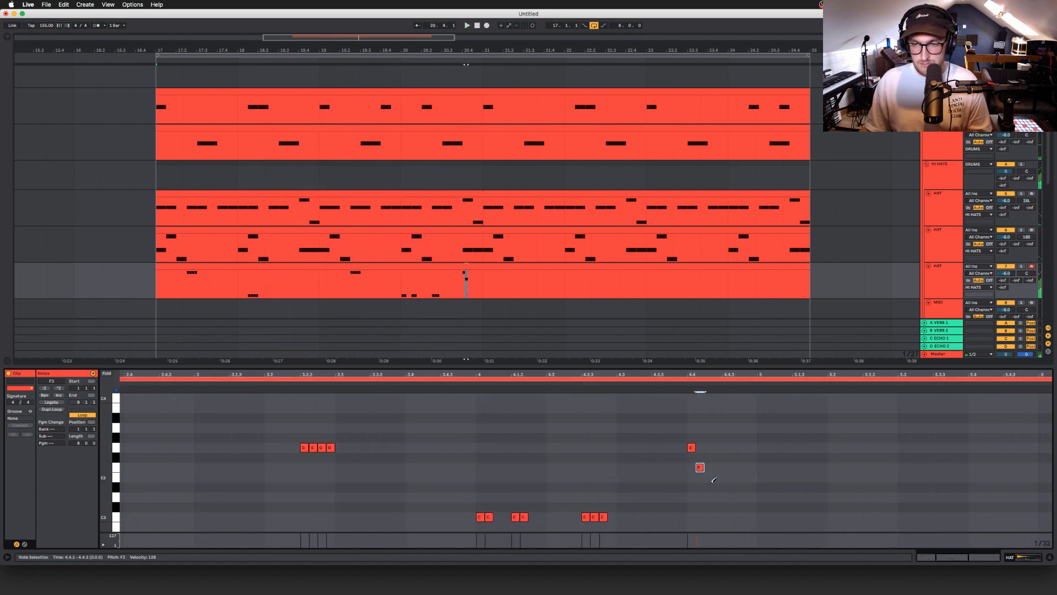
pyautogui.scroll(-2, 731, 524)
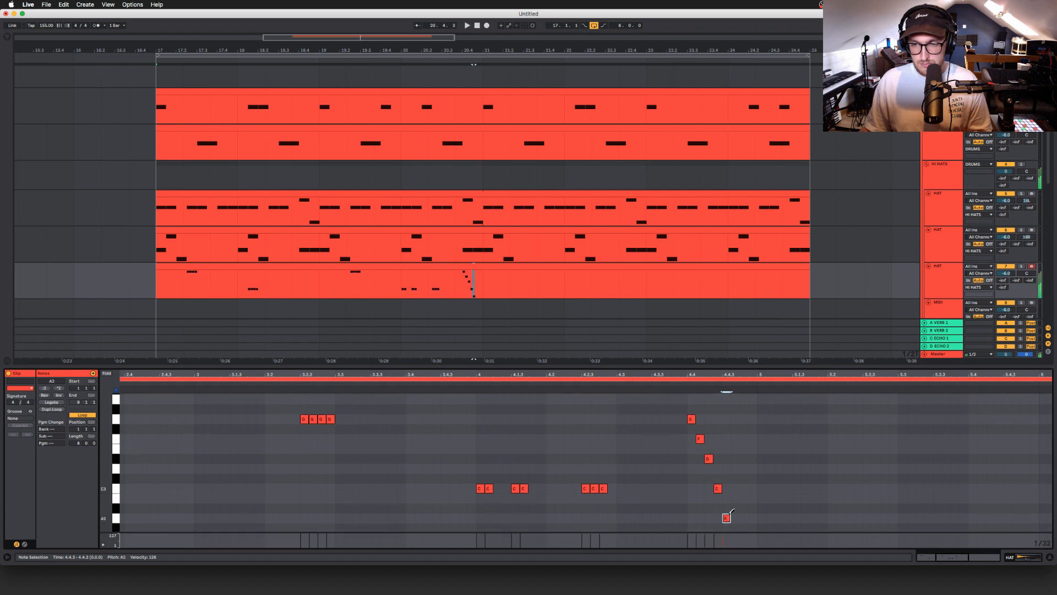
pyautogui.press('space')
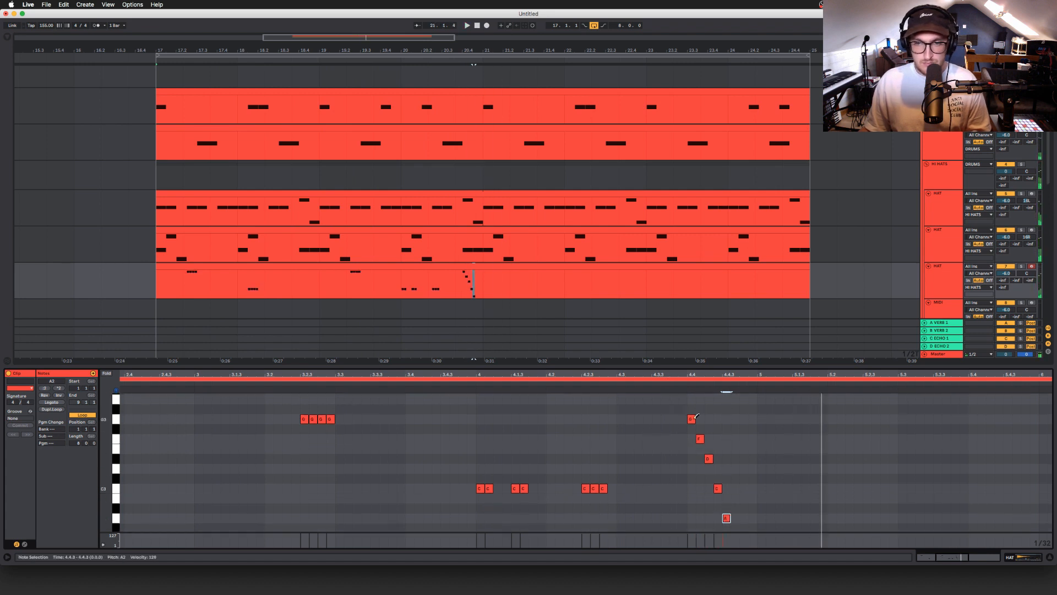
# - Duplicate the third HAT clip's four-bar pattern to fill all eight bars and audition it
pyautogui.moveTo(711, 374); pyautogui.dragTo(76, 568)
pyautogui.press('super+d')
pyautogui.press('space')
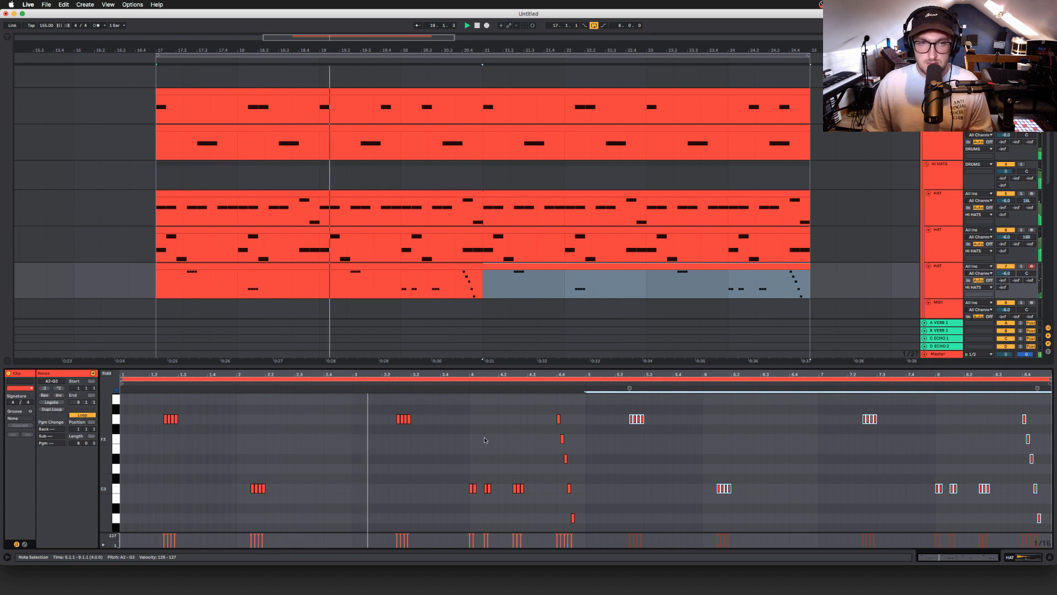
pyautogui.click(489, 266)
pyautogui.scroll(-2, 488, 251)
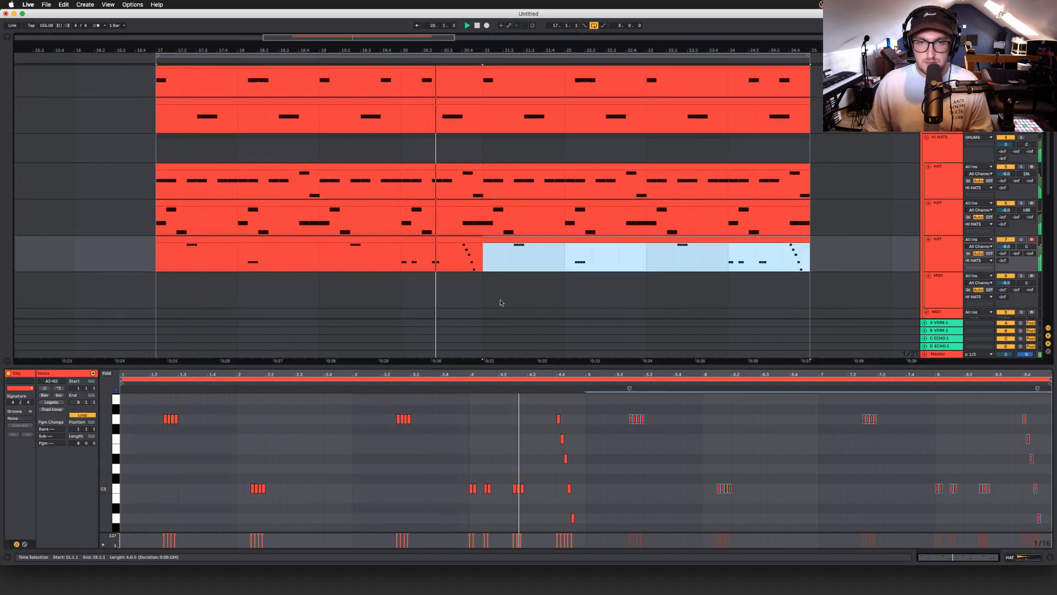
pyautogui.press('space')
# - Insert an eight-bar clip at bar 17 on the MIDI track below and draw quarter-note C3 hits on beat 2 of bars 1 and 2
pyautogui.moveTo(176, 290); pyautogui.dragTo(798, 278)
pyautogui.press('super+shift+m')
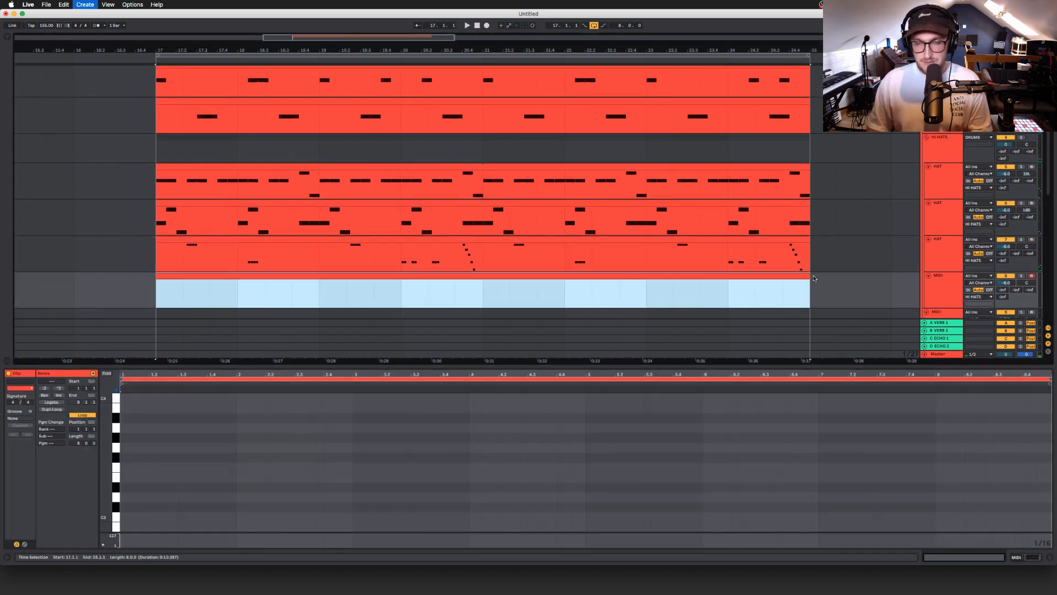
pyautogui.click(227, 492)
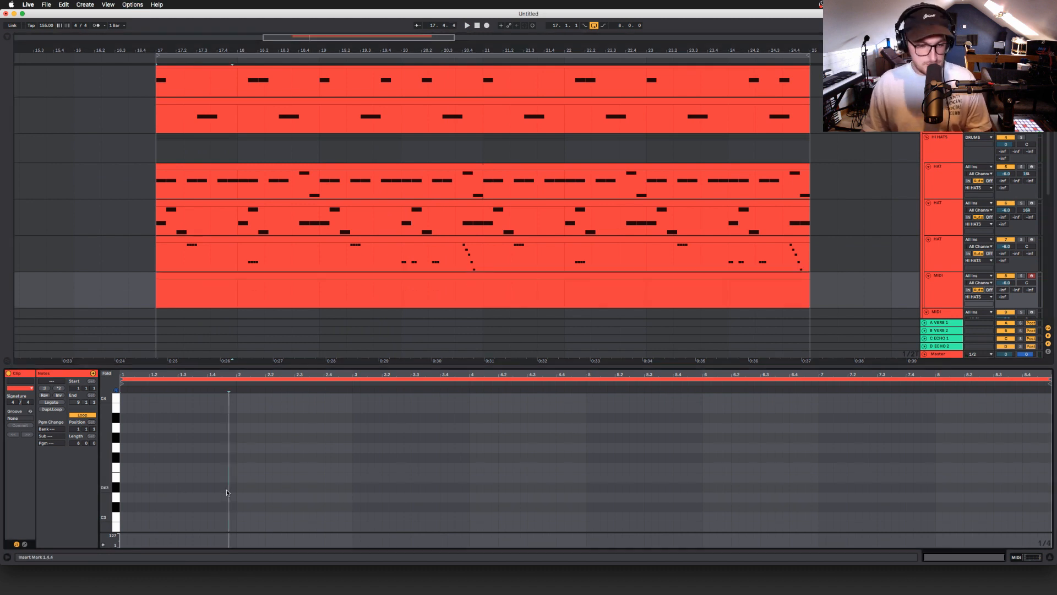
pyautogui.press('space')
pyautogui.click(164, 516)
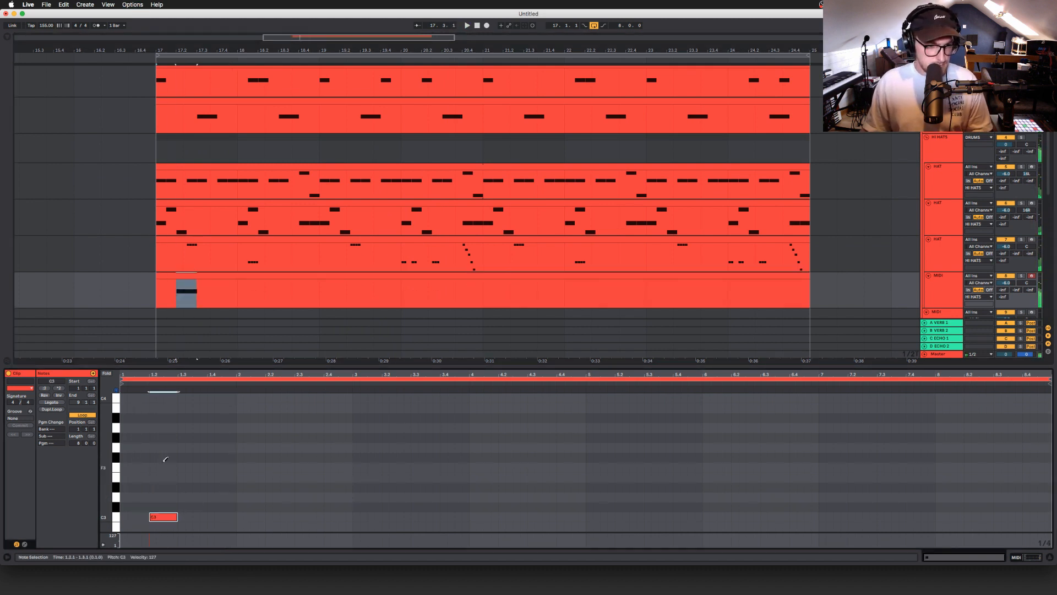
pyautogui.click(279, 516)
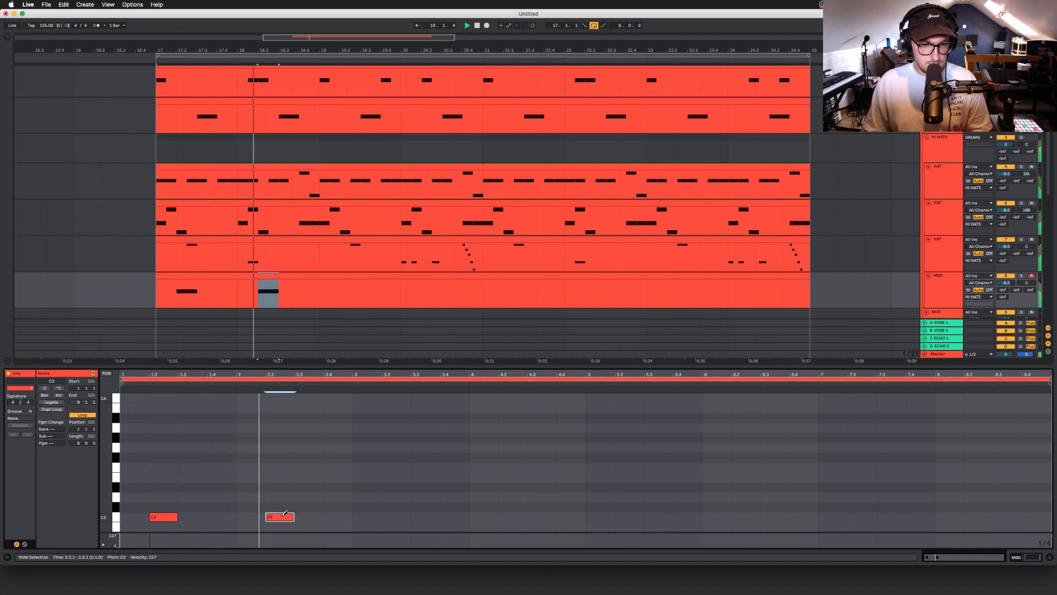
# - Duplicate the new clip's two-bar C3 pattern three times to fill all eight bars
pyautogui.moveTo(361, 499); pyautogui.dragTo(83, 572)
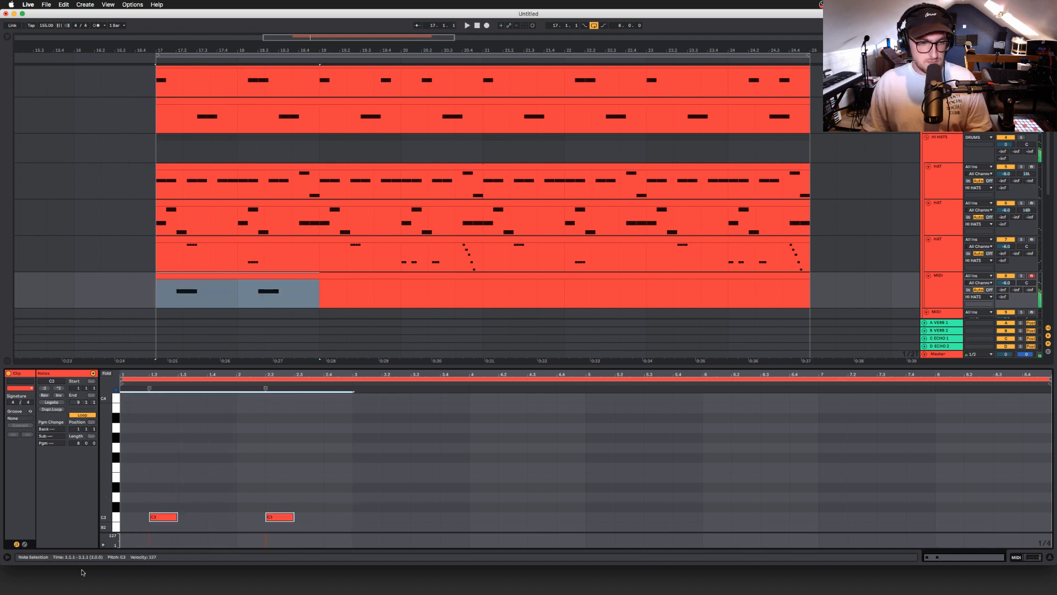
pyautogui.press('super+d')
pyautogui.press('super+d')
pyautogui.press('super+d')
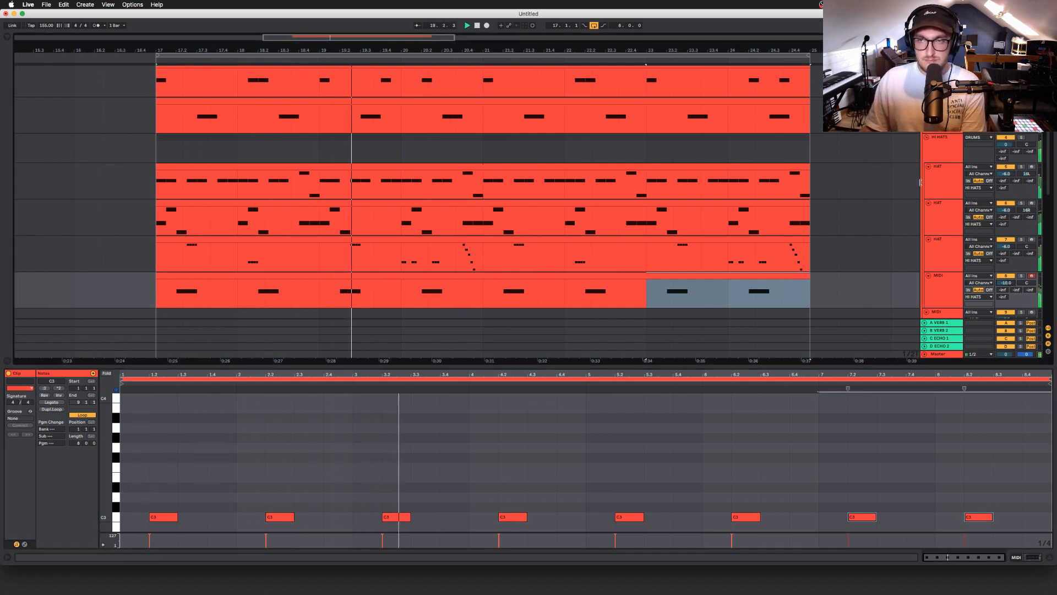
# - Lower the fourth hi-hat layer's volume to -12 dB and audition it against the other tracks
pyautogui.scroll(1, 468, 211)
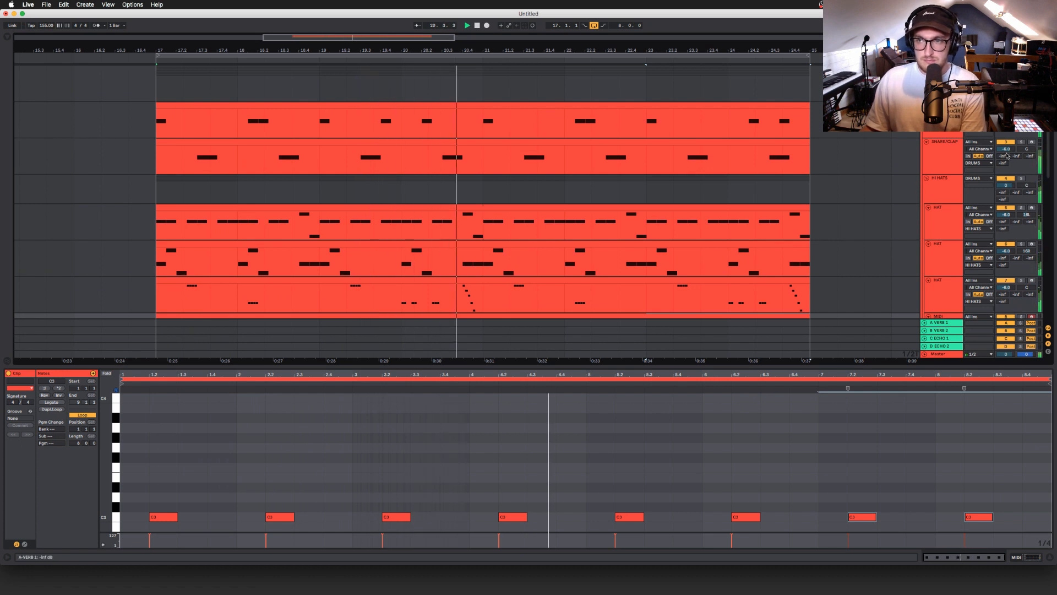
pyautogui.scroll(-5, 881, 167)
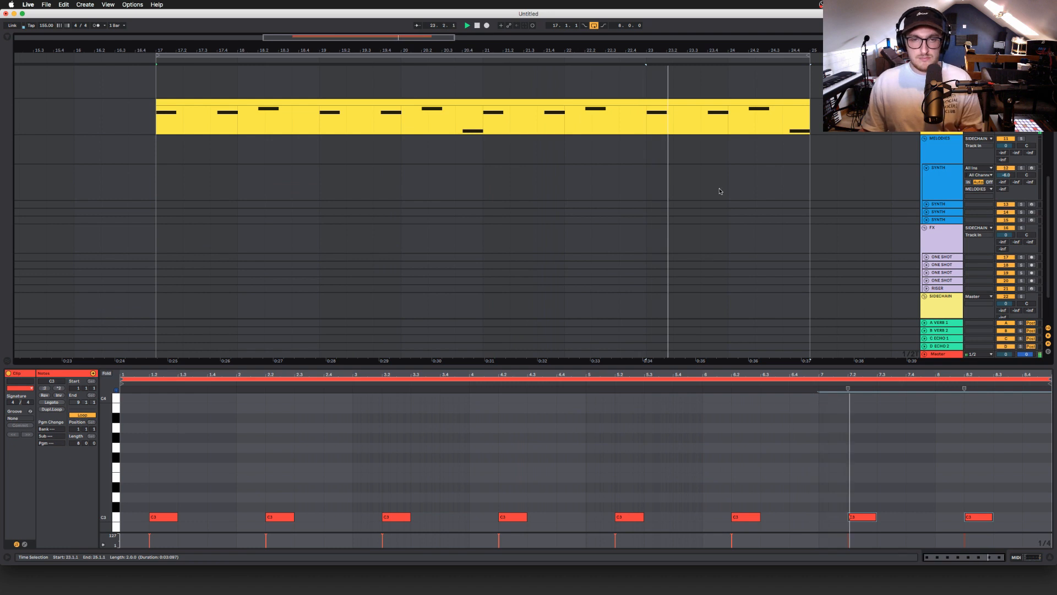
pyautogui.scroll(1, 720, 191)
pyautogui.scroll(5, 721, 191)
pyautogui.scroll(-1, 720, 191)
pyautogui.scroll(1, 720, 191)
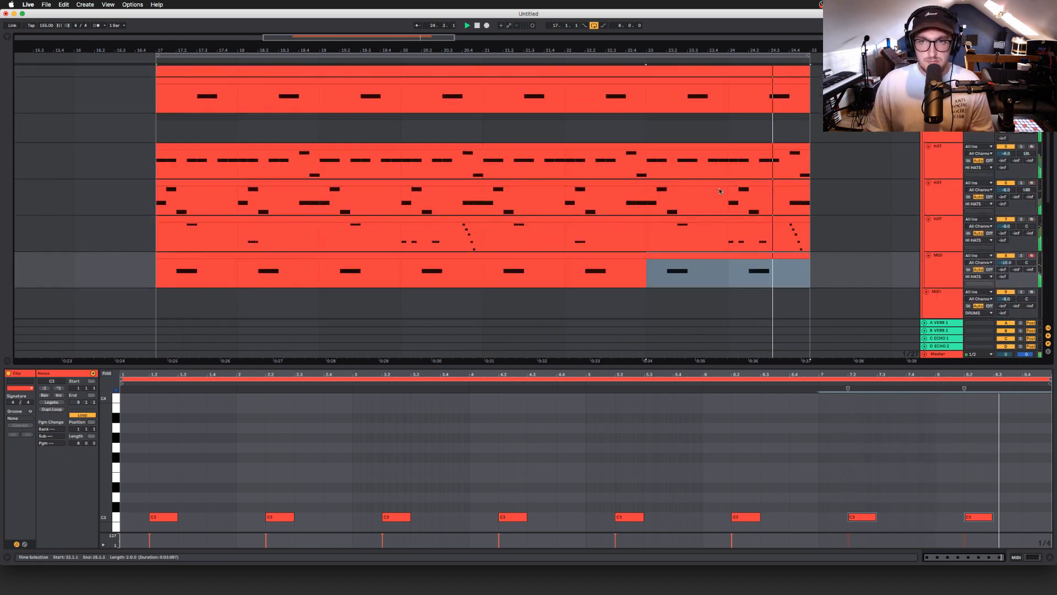
# - Stop playback, select the HI HATS group and collapse its individual hat tracks
pyautogui.press('space')
pyautogui.click(942, 126)
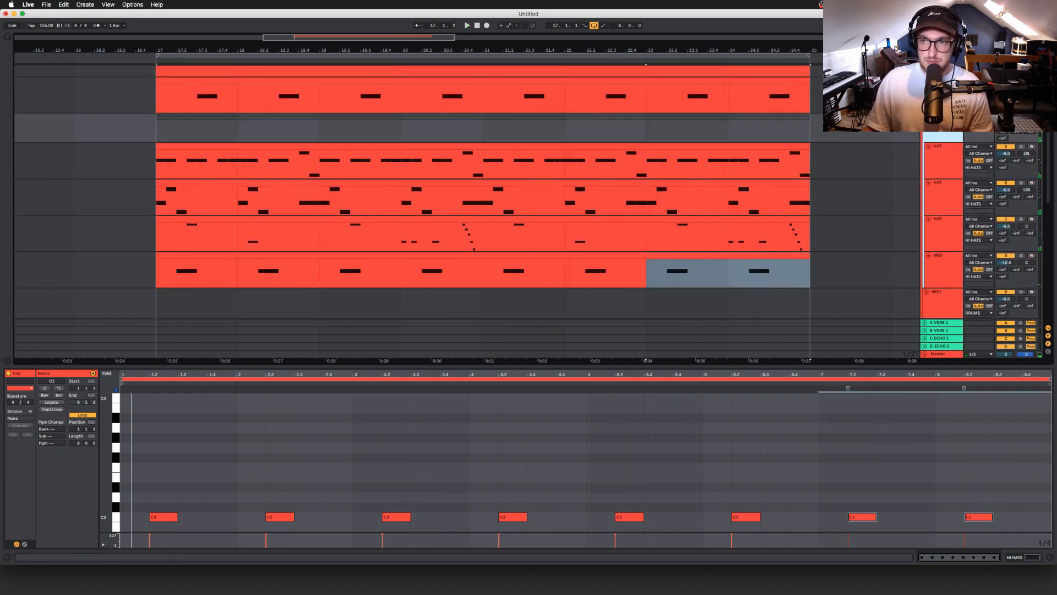
pyautogui.keyDown('alt'); pyautogui.click(930, 146); pyautogui.keyUp('alt')
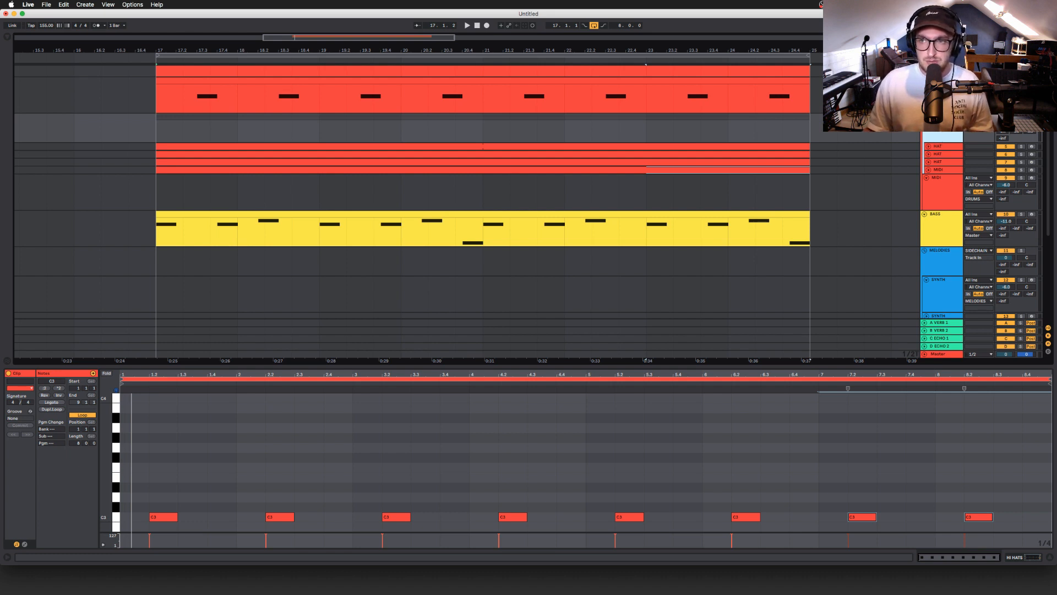
# - High-pass the HI HATS group at about 774 Hz with EQ Eight while the loop plays
pyautogui.click(155, 135)
pyautogui.doubleClick(941, 122)
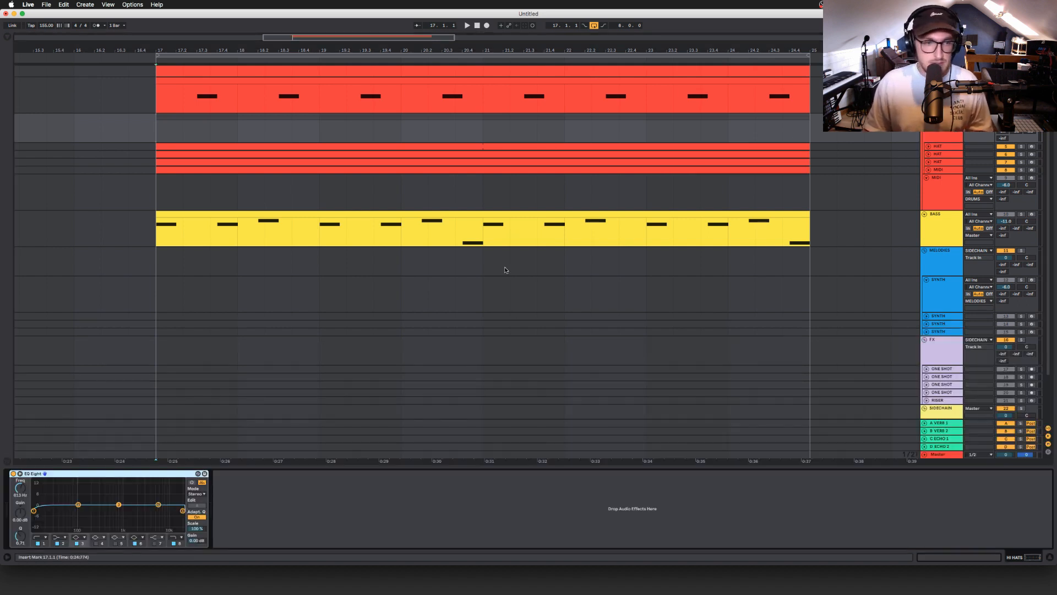
pyautogui.press('space')
pyautogui.moveTo(34, 510); pyautogui.dragTo(117, 511)
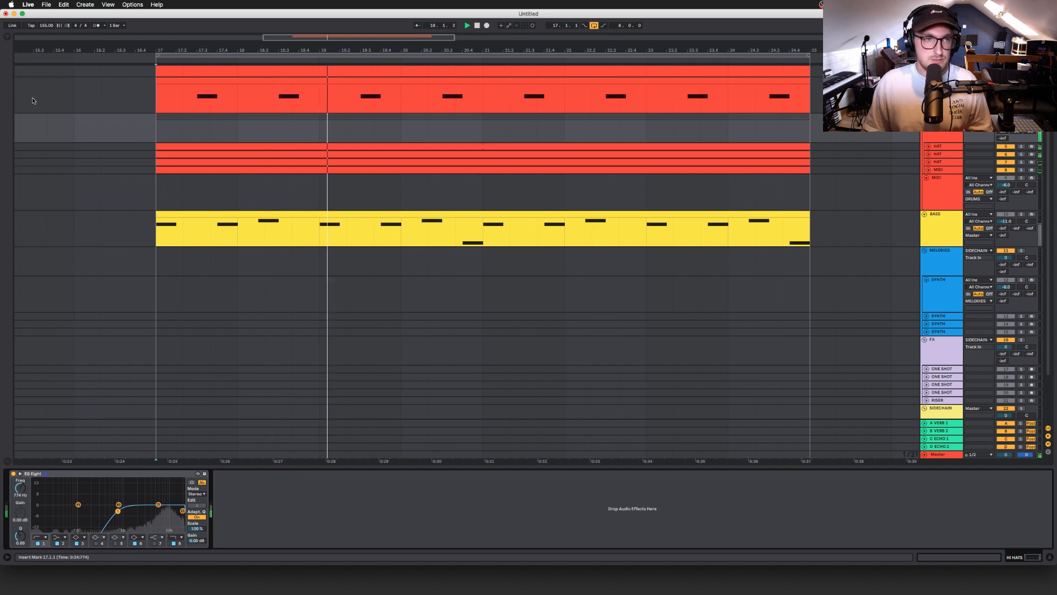
# - Add the Delay audio effect after EQ Eight on the HI HATS group
pyautogui.click(6, 38)
pyautogui.click(27, 142)
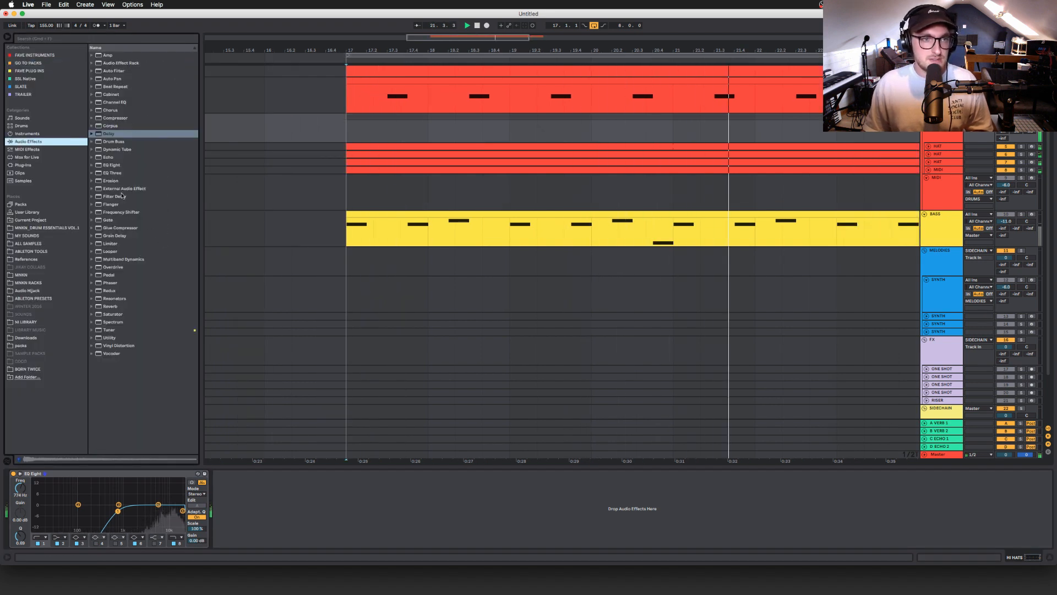
pyautogui.moveTo(114, 134); pyautogui.dragTo(242, 501)
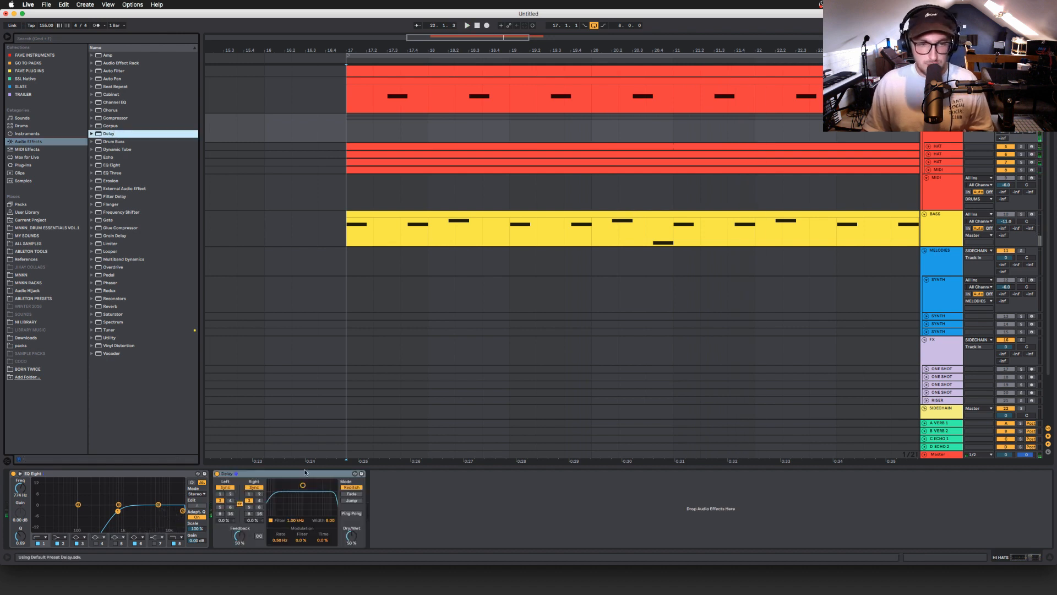
# - Set the Delay to Ping Pong with a narrow filter centred near 1 kHz and dry/wet at about 6%, auditioning the result
pyautogui.moveTo(303, 486)
pyautogui.mouseDown()
pyautogui.moveTo(305, 505)
pyautogui.moveTo(290, 487)
pyautogui.mouseUp()
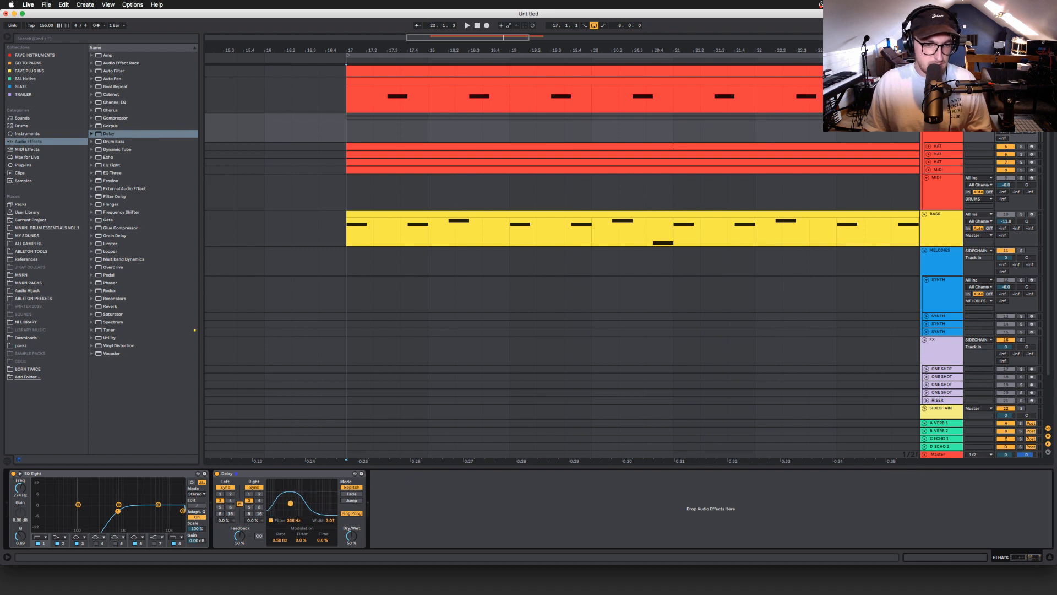
pyautogui.press('space')
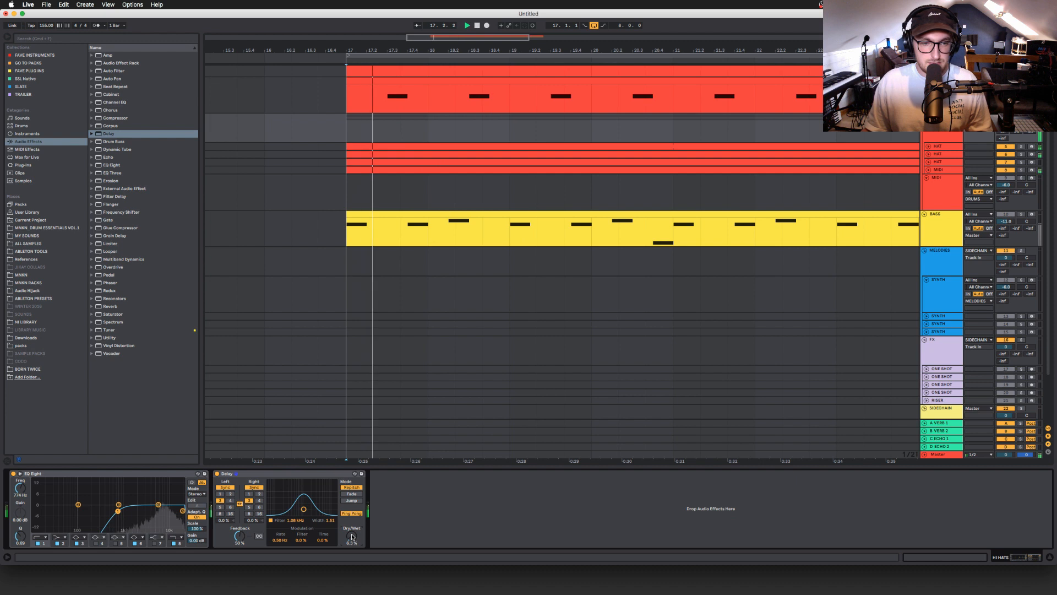
pyautogui.moveTo(352, 536); pyautogui.dragTo(352, 532)
pyautogui.press('s')
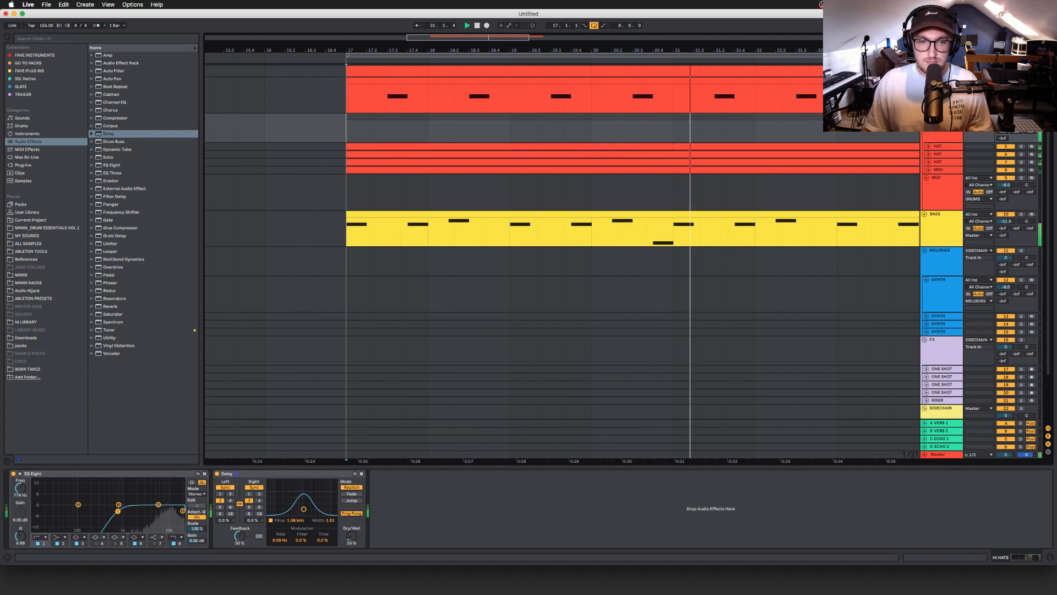
pyautogui.moveTo(352, 536); pyautogui.dragTo(352, 539)
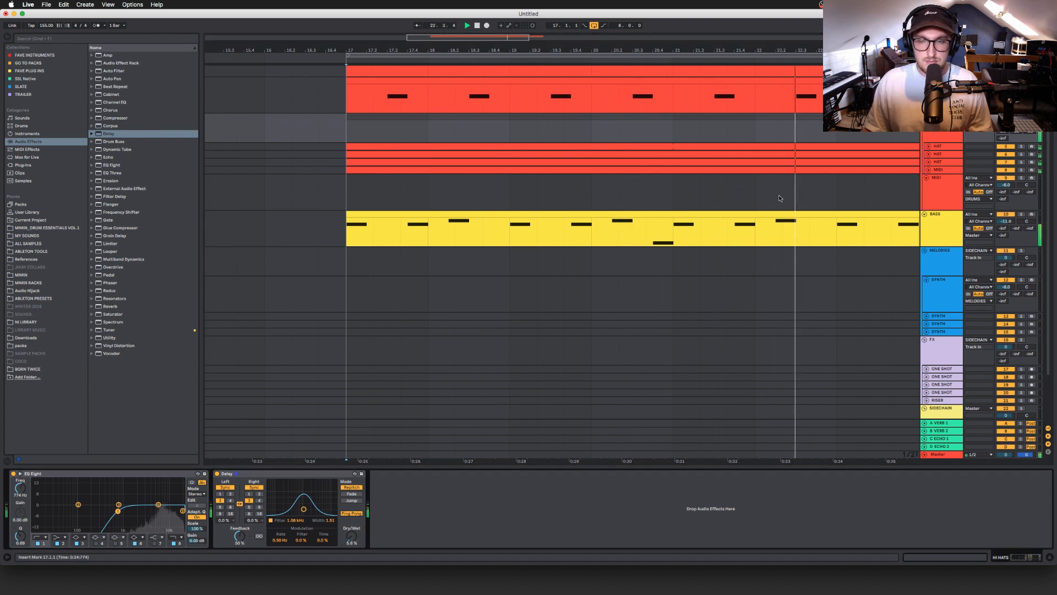
# - Expand the individual hi-hat tracks and mute every layer except the first HAT to audition it without the others
pyautogui.moveTo(574, 50); pyautogui.dragTo(575, 46)
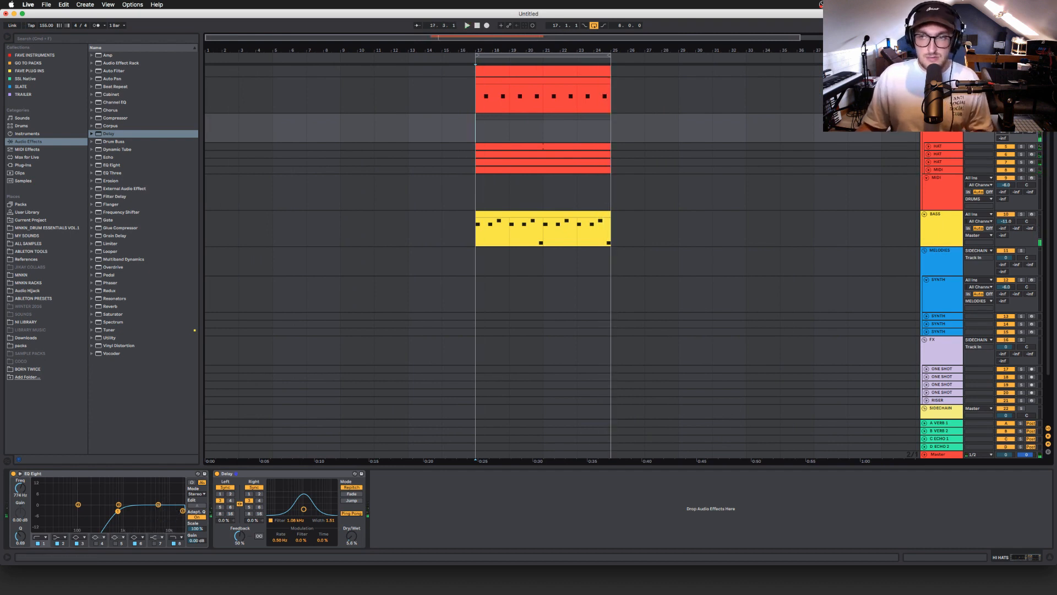
pyautogui.click(927, 154)
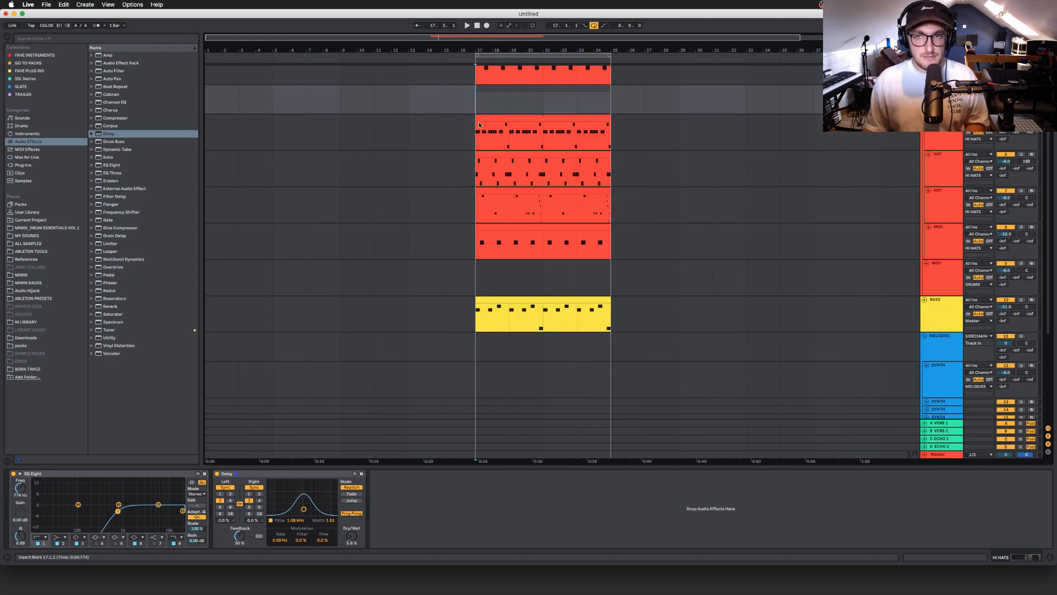
pyautogui.click(507, 118)
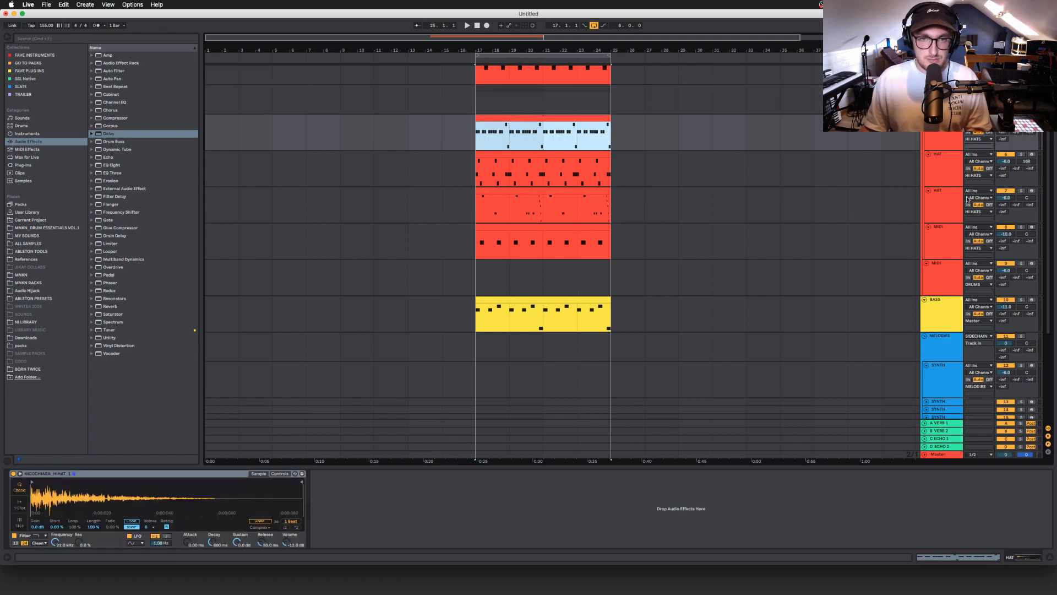
pyautogui.press('space')
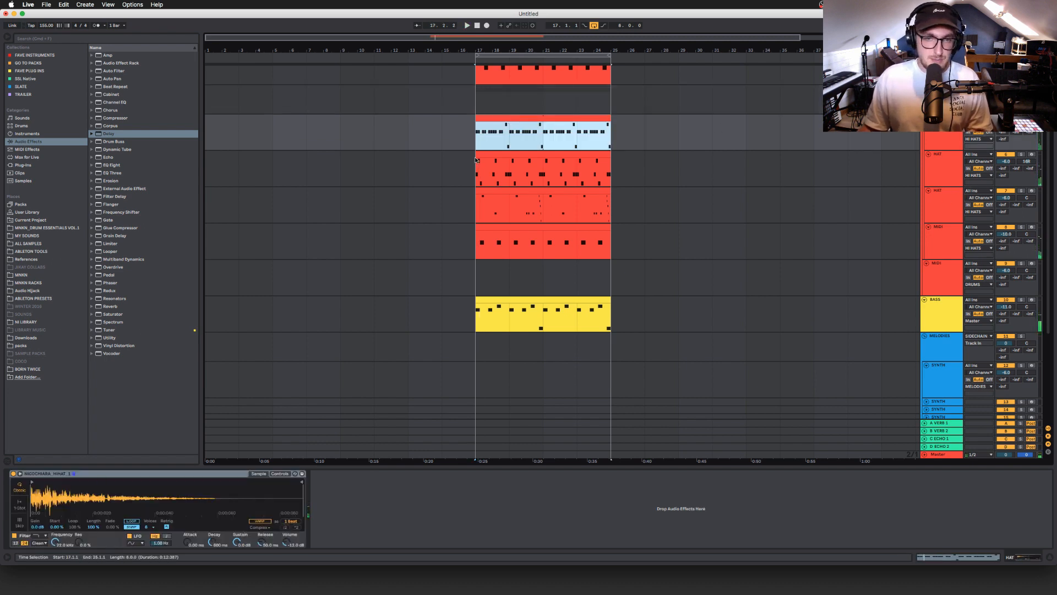
pyautogui.click(1007, 227)
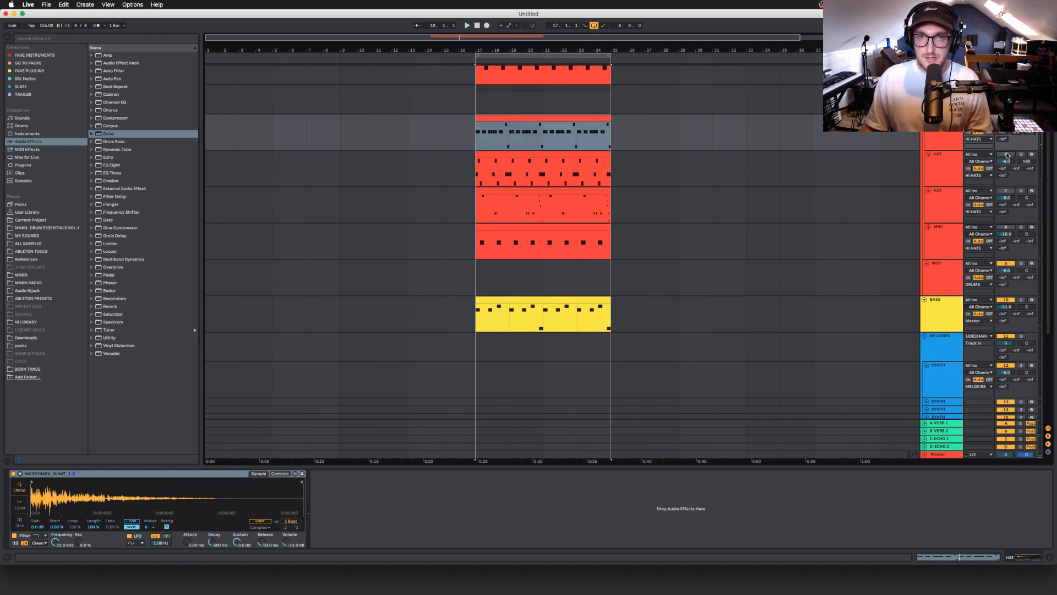
# - Play the loop and unmute the MIDI layer and the other muted HAT layers one by one to hear each contribution
pyautogui.press('space')
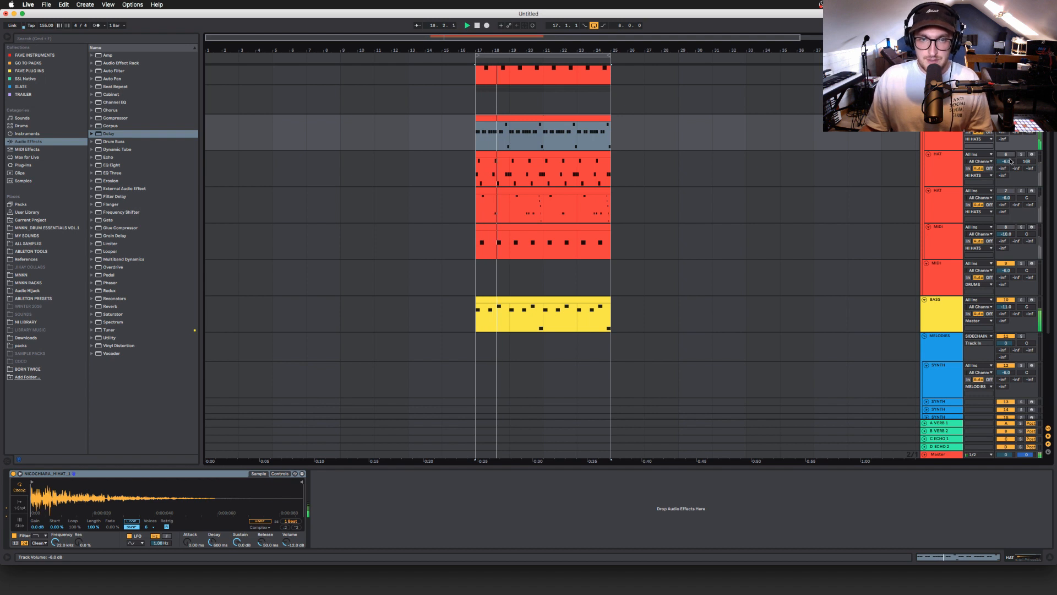
pyautogui.click(1007, 227)
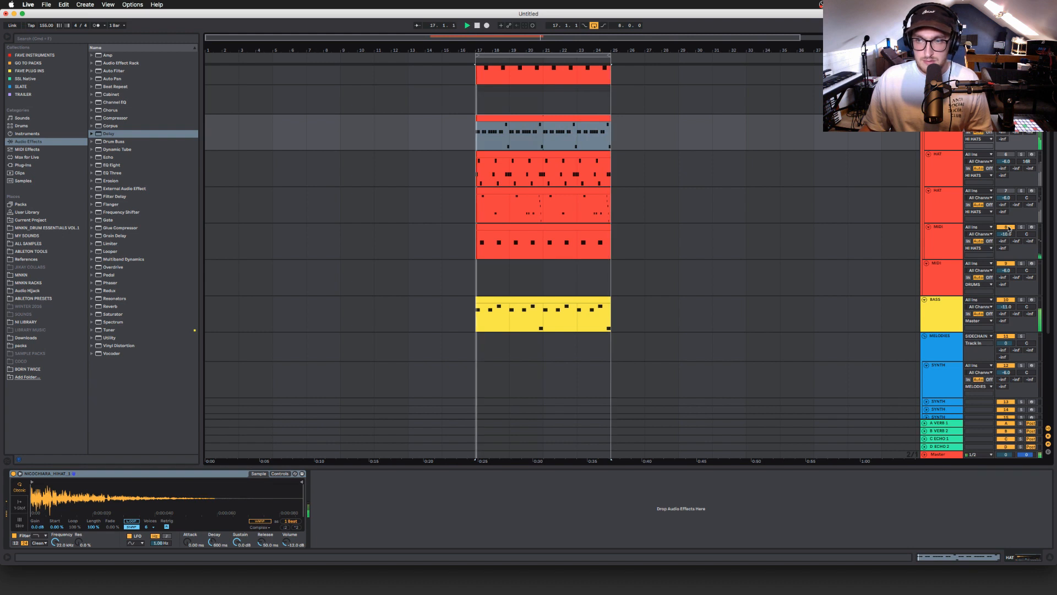
pyautogui.click(1004, 191)
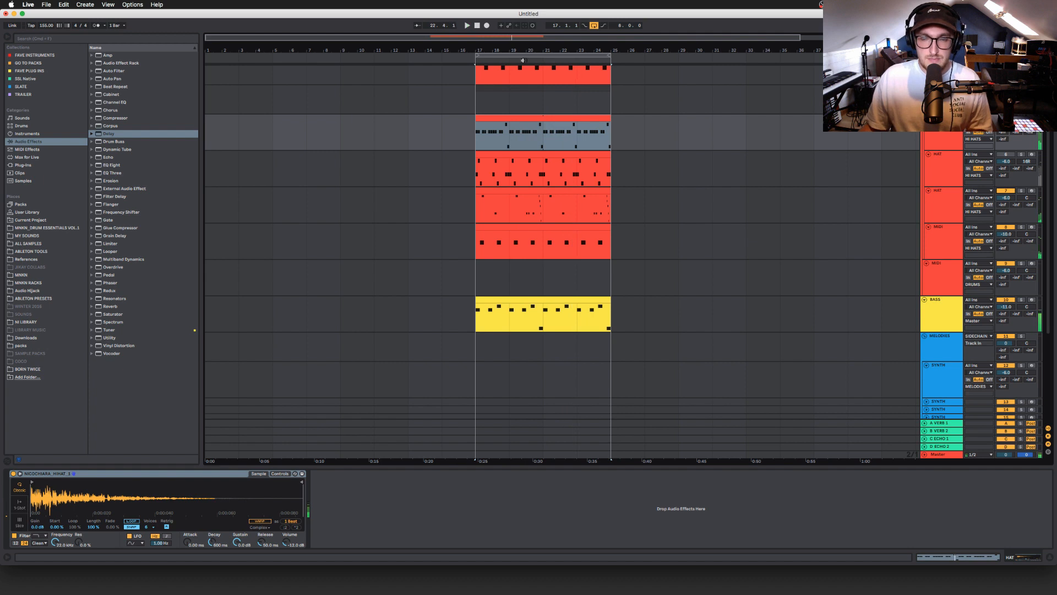
pyautogui.press('space')
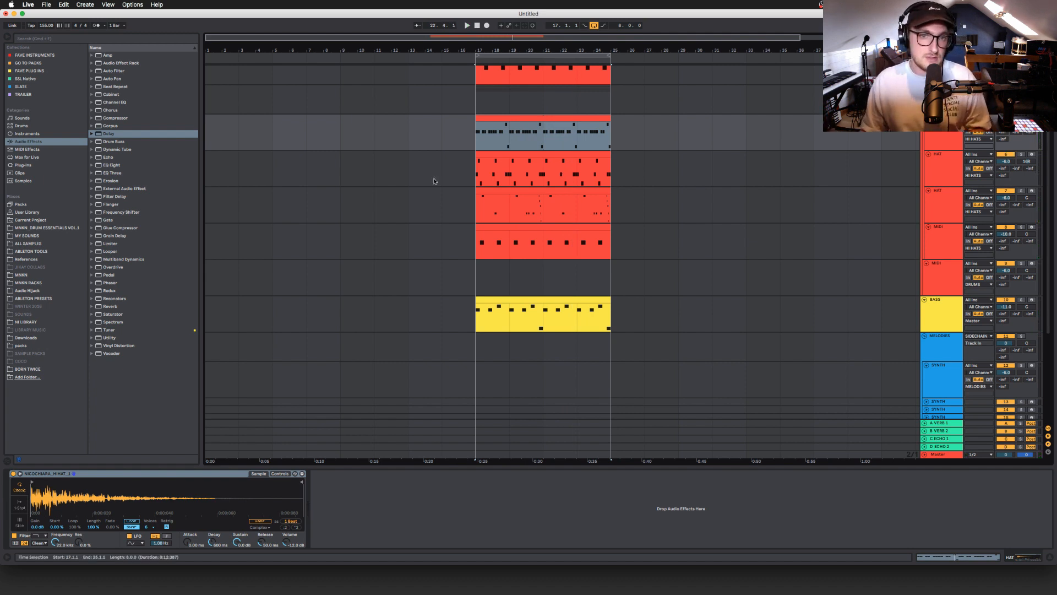
# - Audition the second HAT layer with the third HAT and MIDI tracks muted, bringing both back in during the check
pyautogui.click(507, 167)
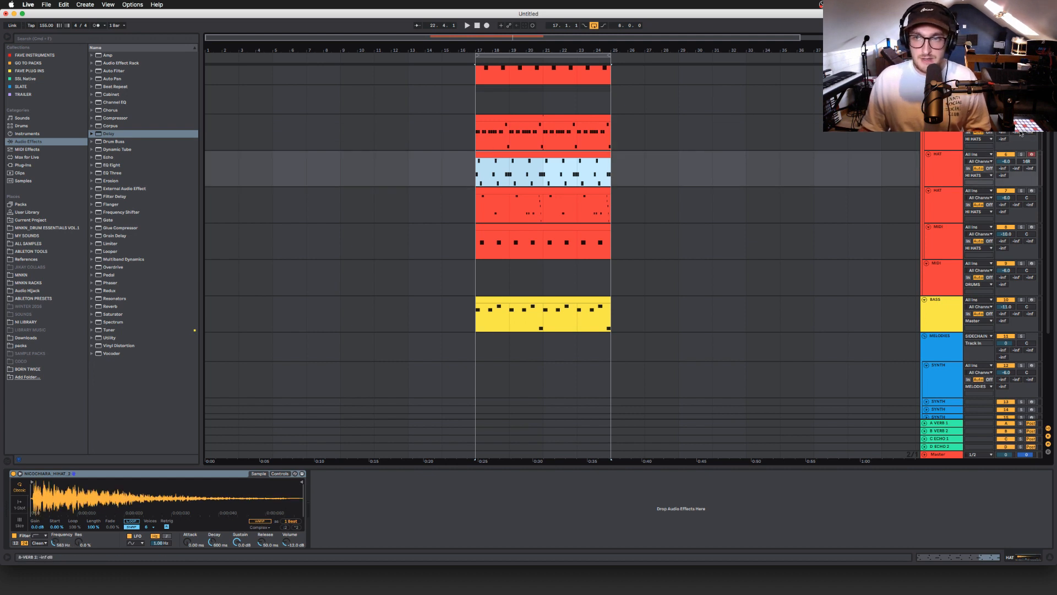
pyautogui.click(1035, 177)
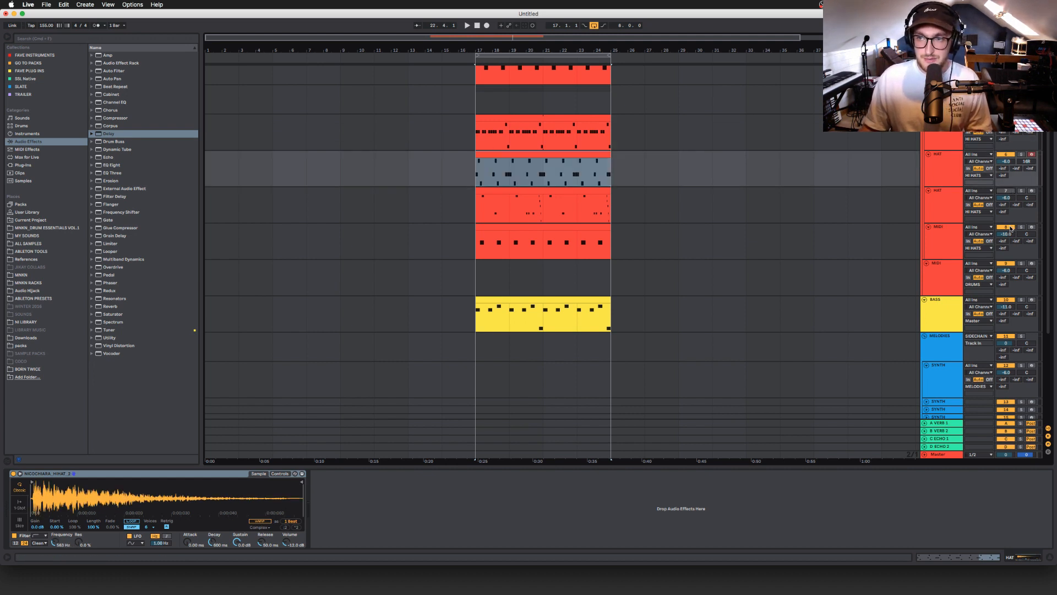
pyautogui.press('space')
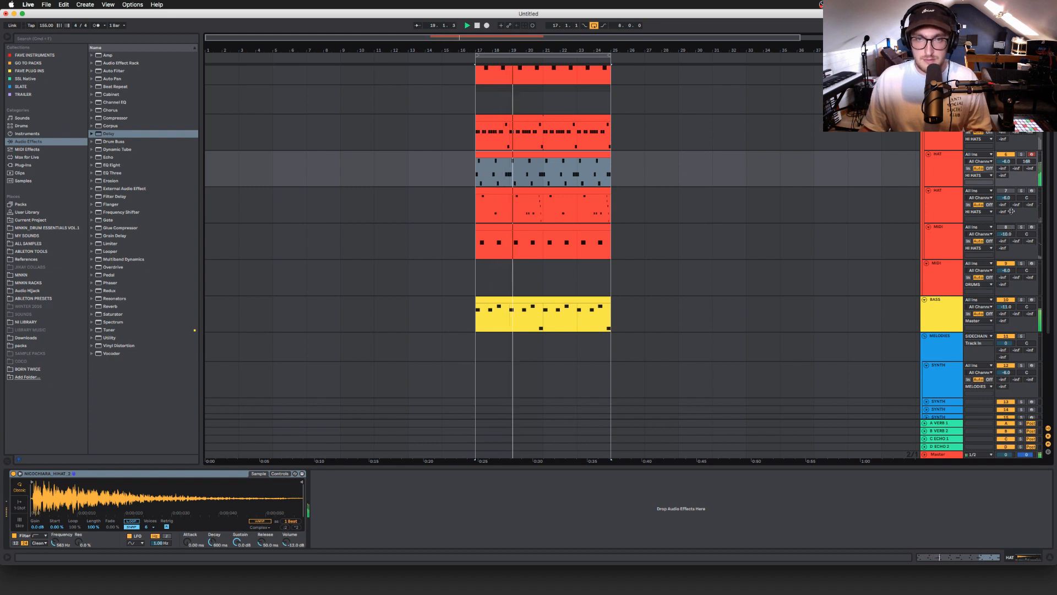
pyautogui.click(1005, 190)
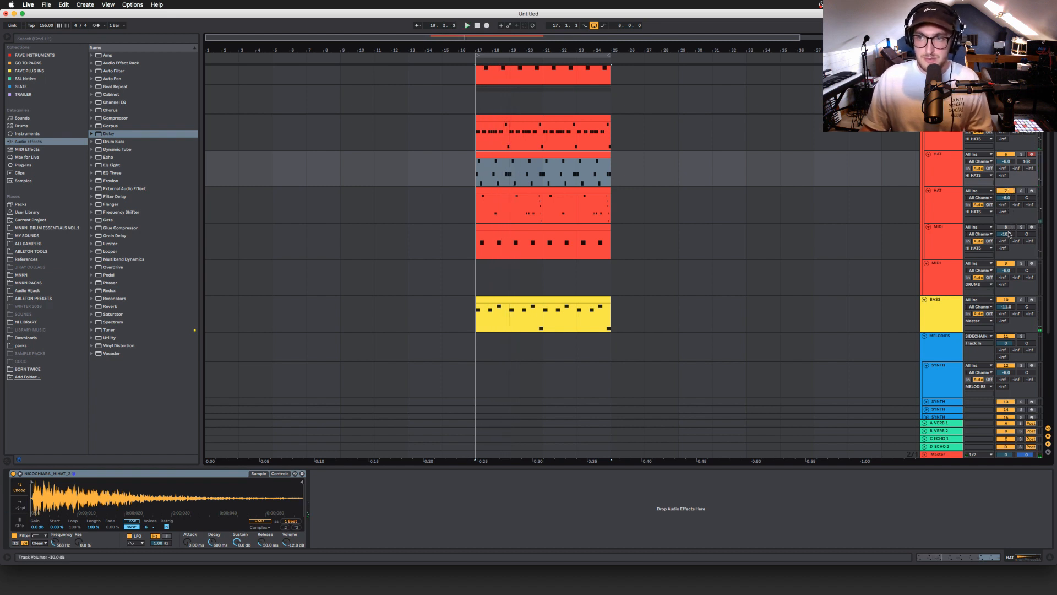
pyautogui.click(1006, 226)
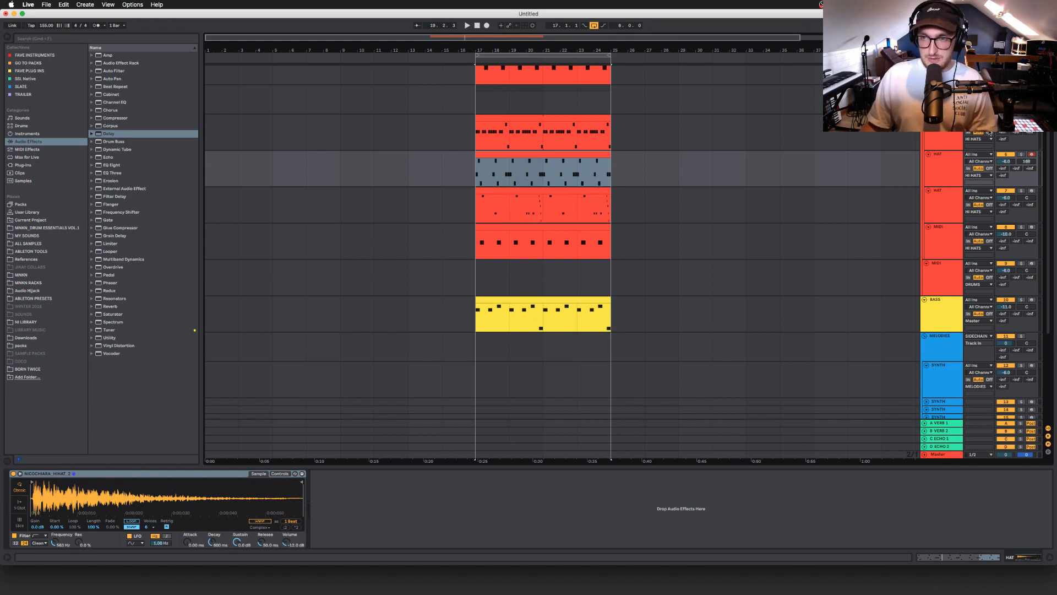
# - Collapse the HI HATS group and load an empty Drum Rack on the blank MIDI track above BASS
pyautogui.click(940, 88)
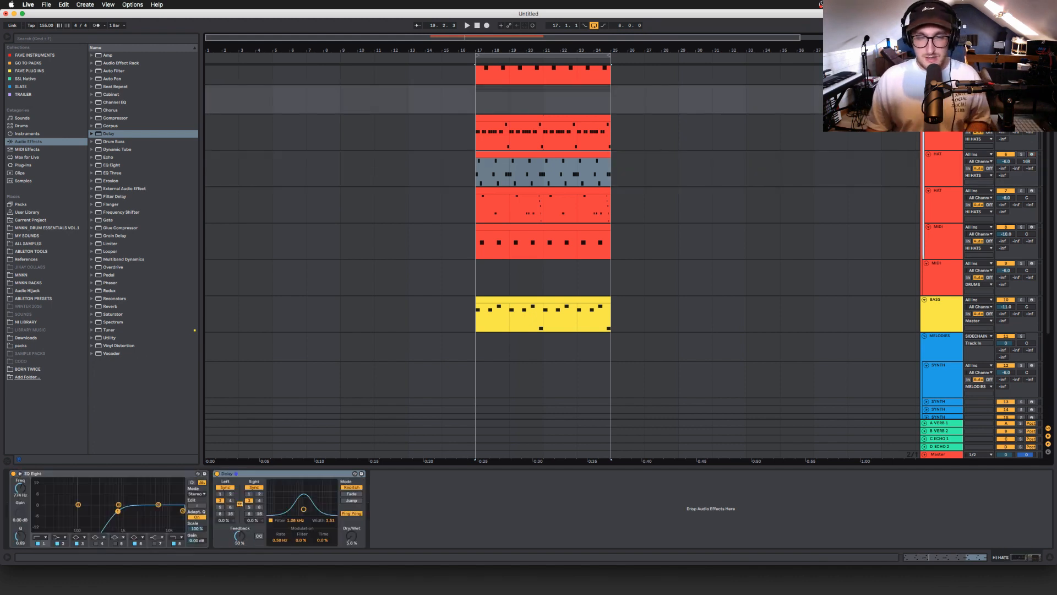
pyautogui.moveTo(532, 50); pyautogui.dragTo(532, 50)
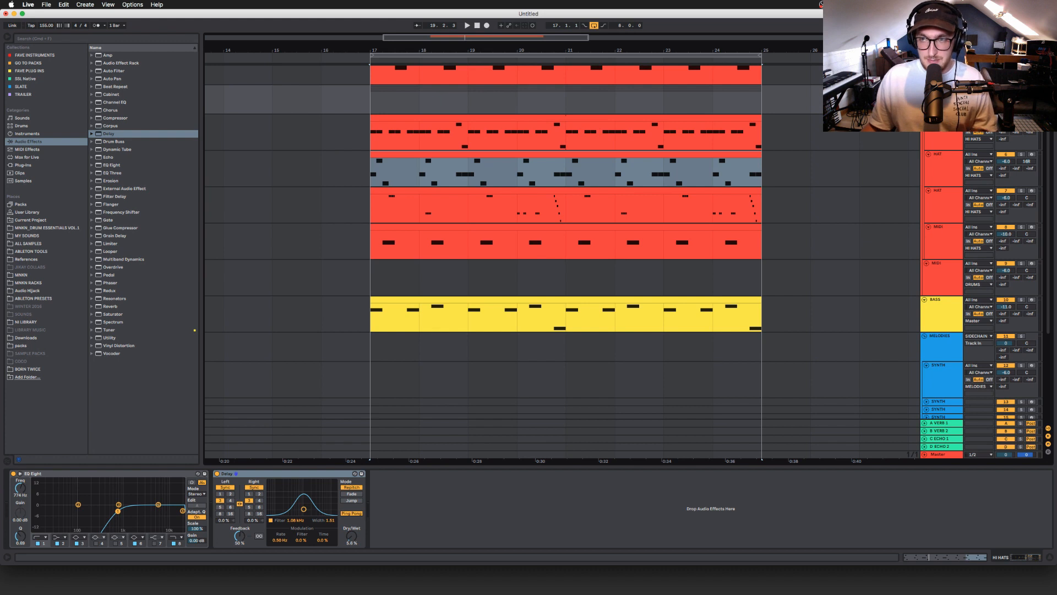
pyautogui.scroll(-5, 561, 248)
pyautogui.click(942, 105)
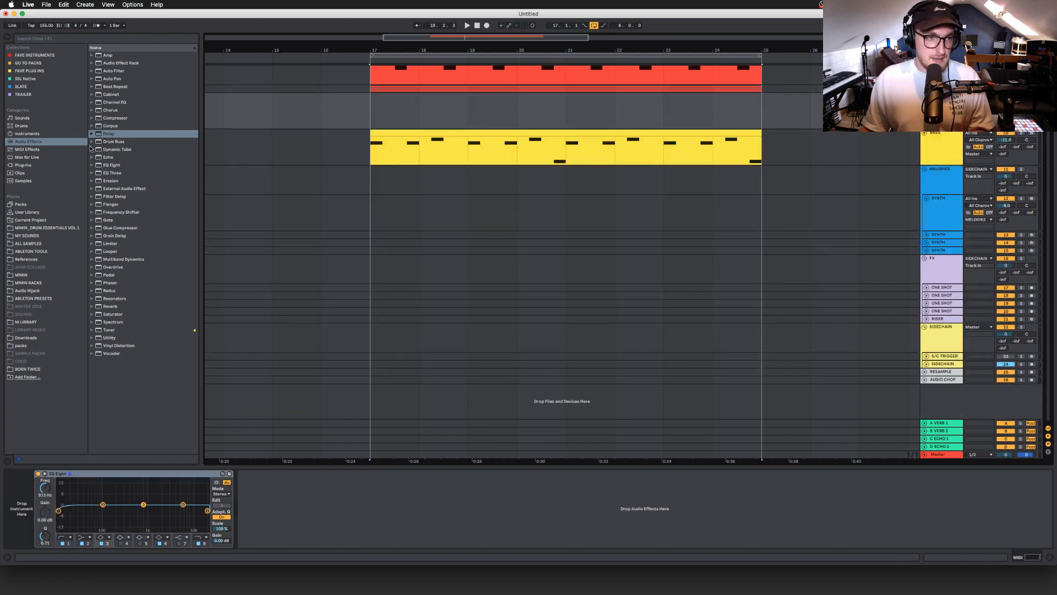
pyautogui.click(22, 126)
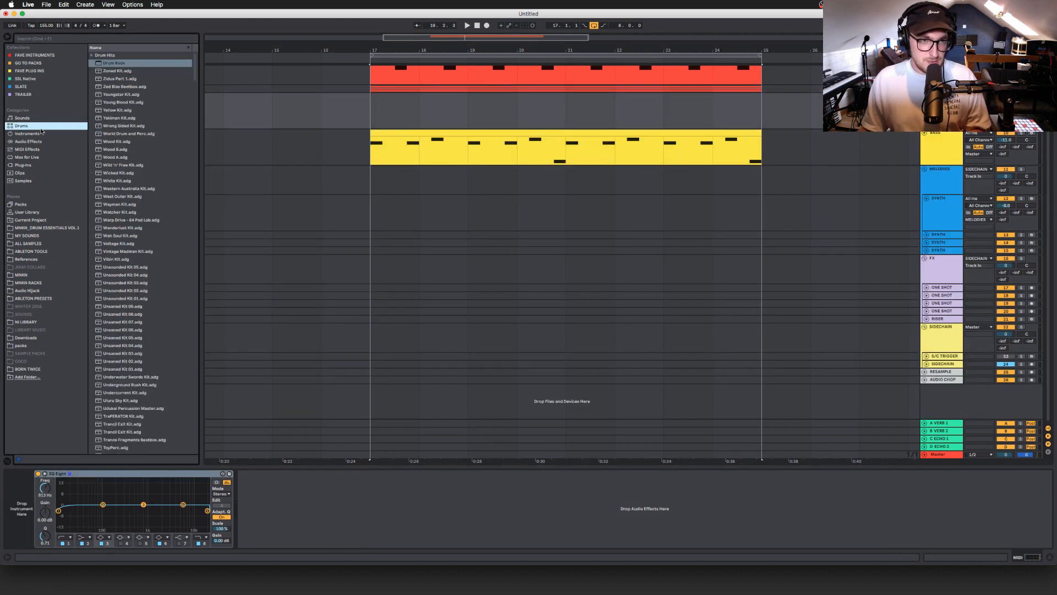
pyautogui.doubleClick(108, 64)
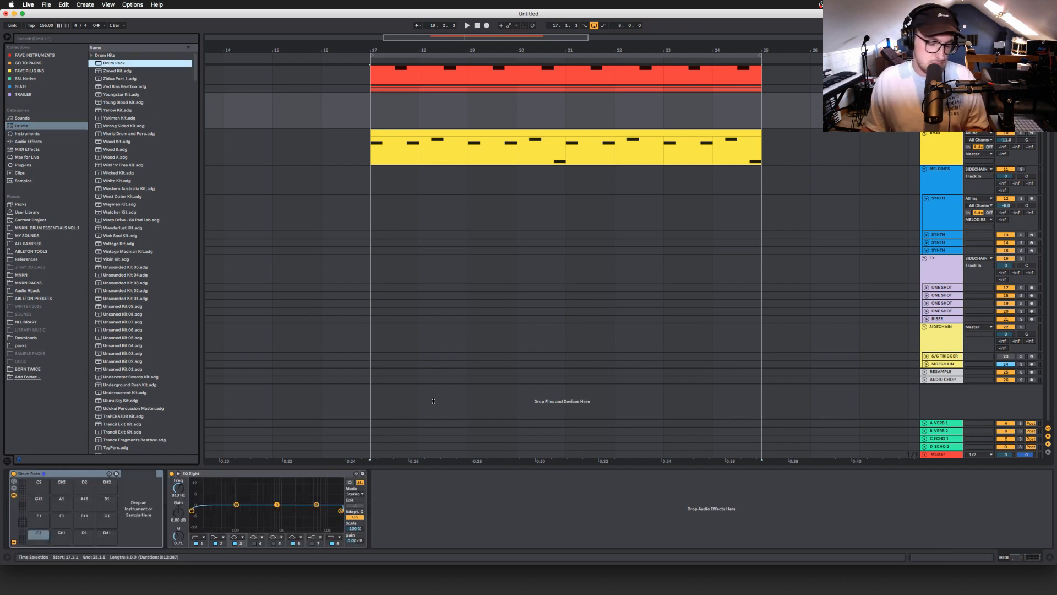
pyautogui.click(941, 97)
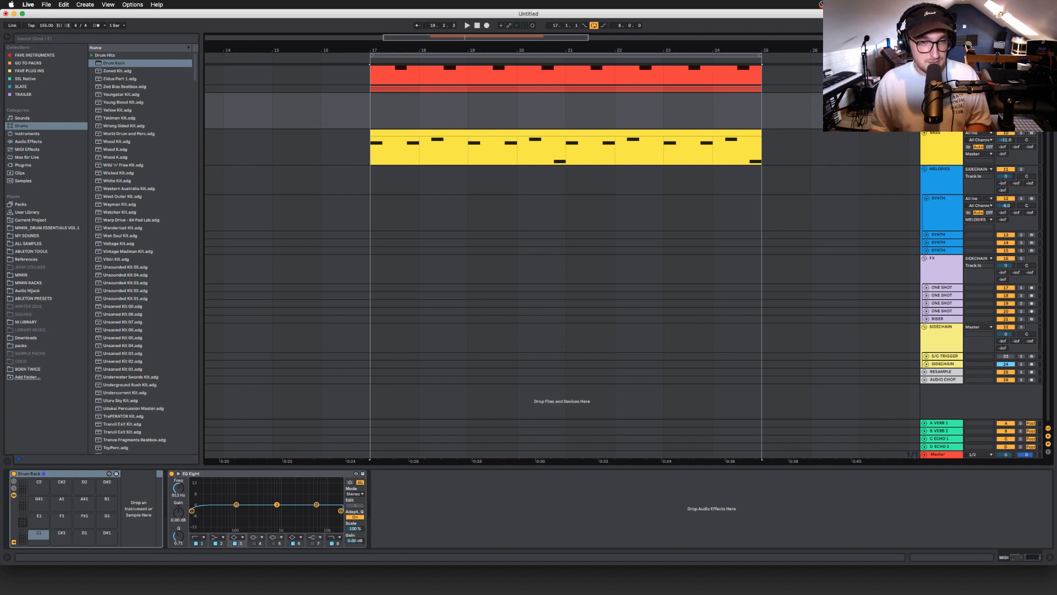
# - Preview the hi-hat samples in the Dubai Kit 2 folder and load NICOCHIARA_HIHAT_1 onto the Drum Rack's C1 pad
pyautogui.click(37, 63)
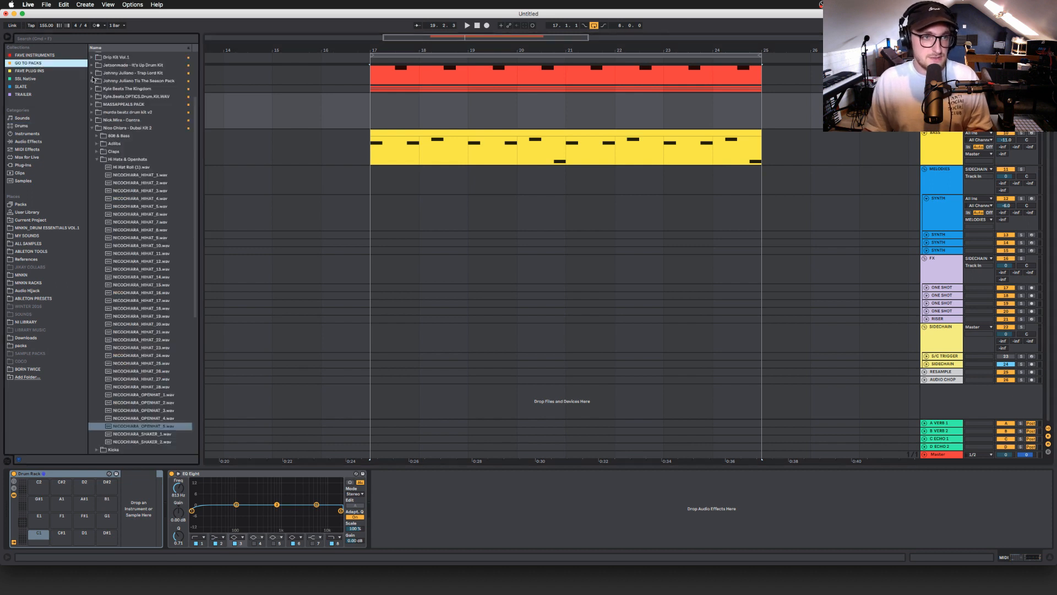
pyautogui.click(140, 238)
pyautogui.scroll(-3, 139, 238)
pyautogui.click(141, 239)
pyautogui.click(159, 152)
pyautogui.click(158, 128)
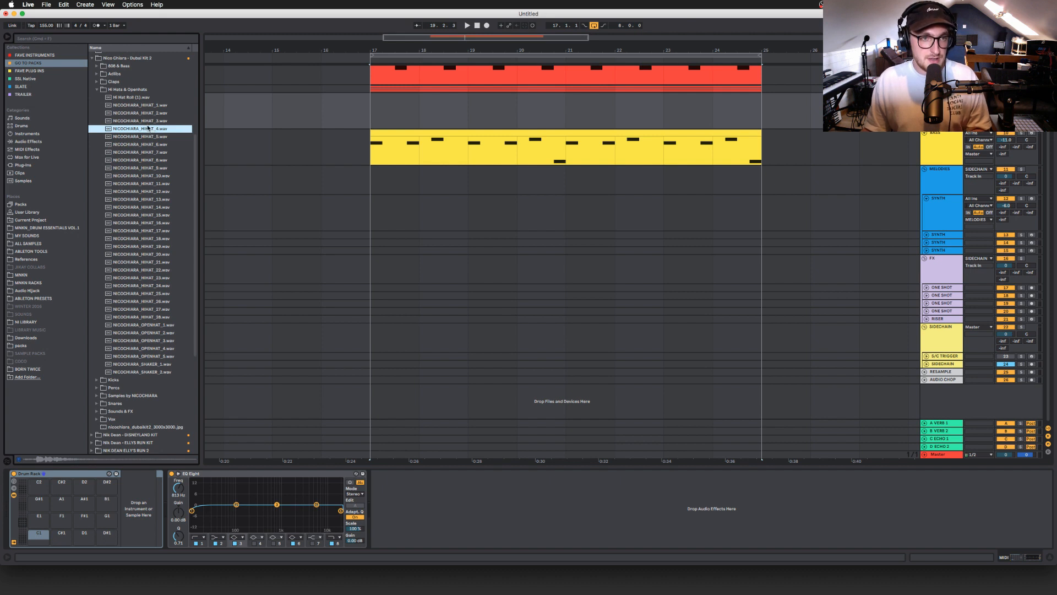
pyautogui.click(146, 121)
pyautogui.click(145, 113)
pyautogui.click(143, 105)
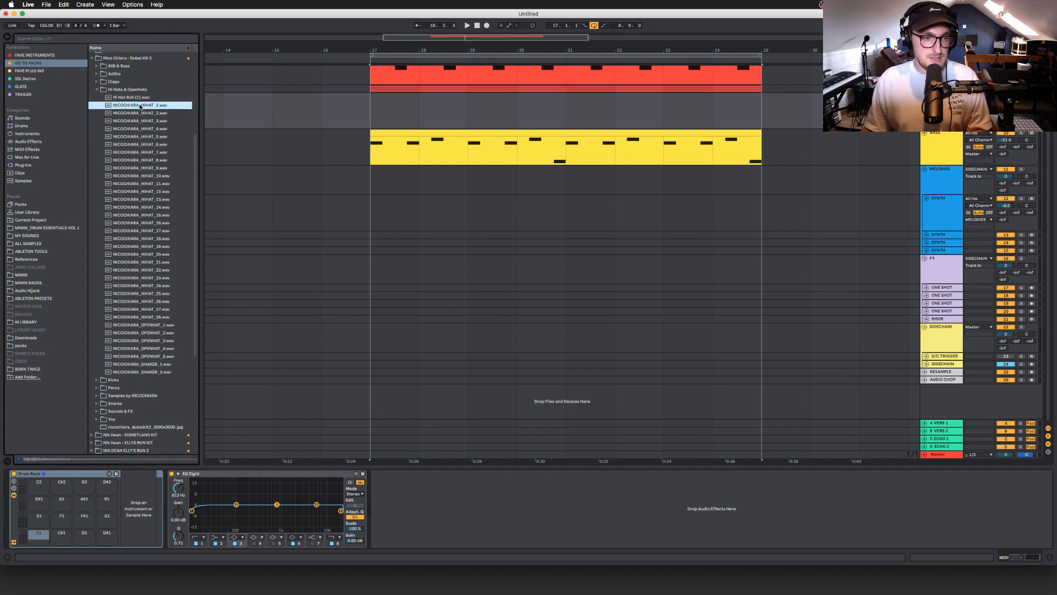
pyautogui.moveTo(140, 106); pyautogui.dragTo(43, 538)
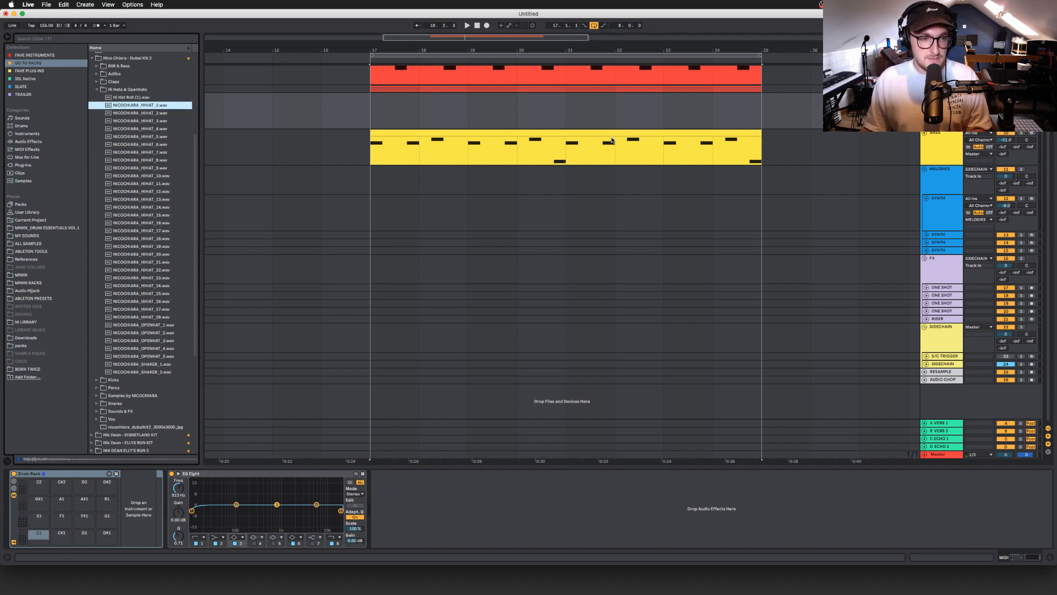
pyautogui.click(60, 473)
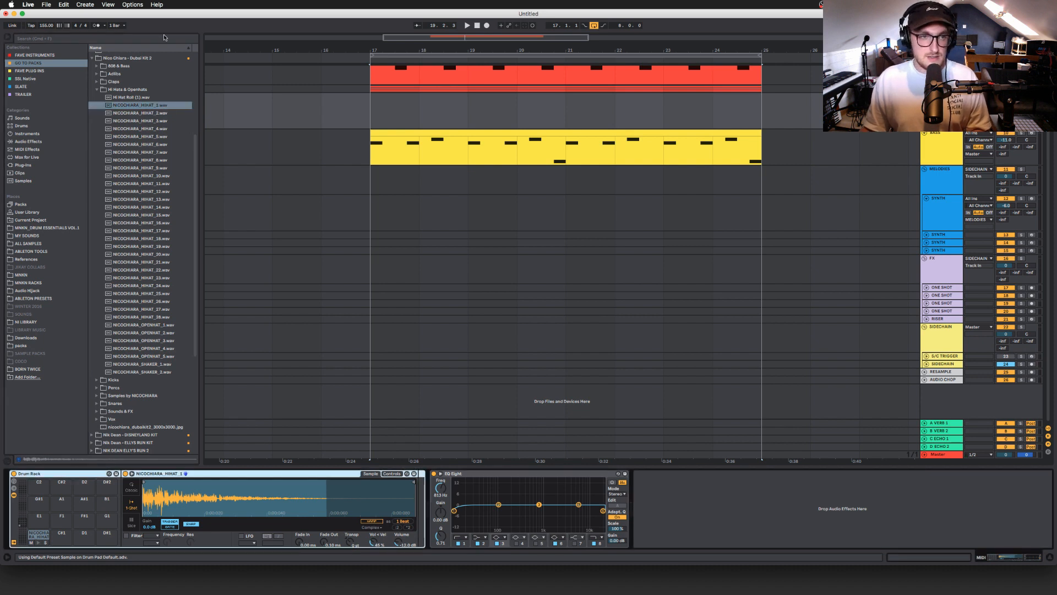
# - Hide the browser, switch the hi-hat's Simpler to Classic mode, and shorten its envelope with sustain at about -17 dB
pyautogui.click(8, 37)
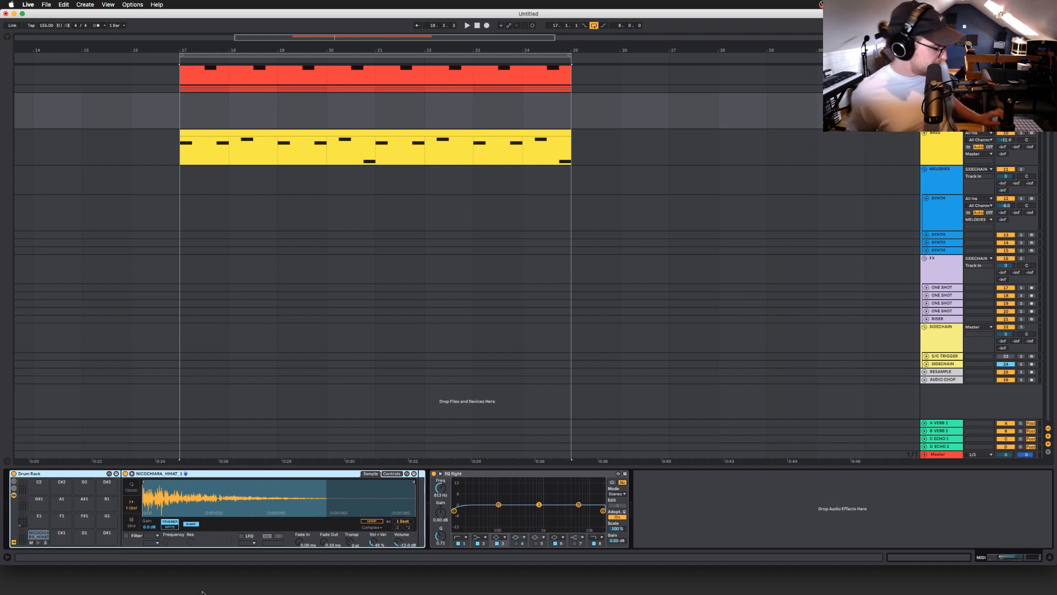
pyautogui.moveTo(203, 592)
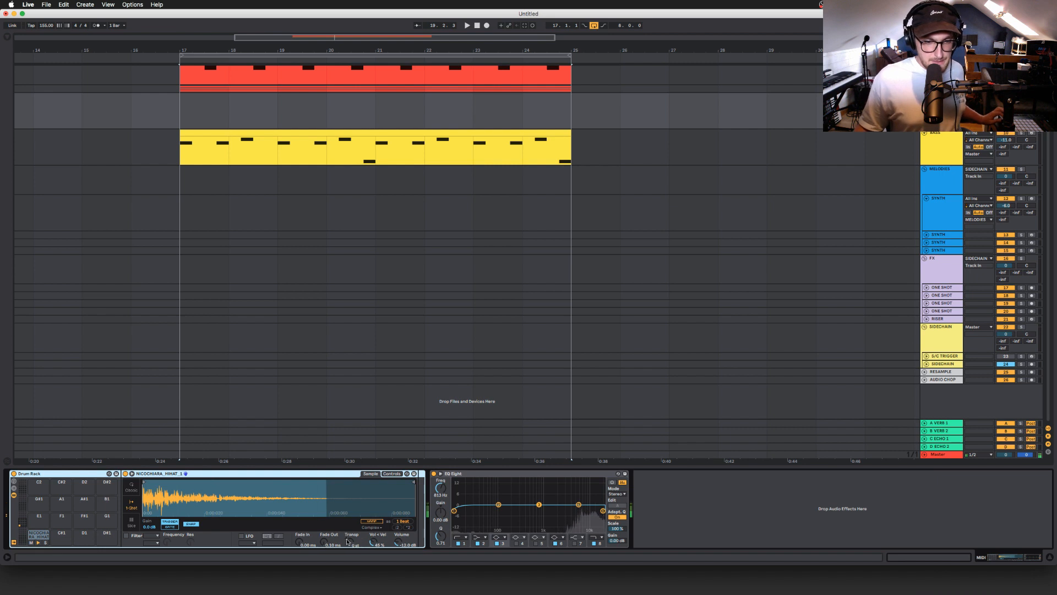
pyautogui.click(131, 486)
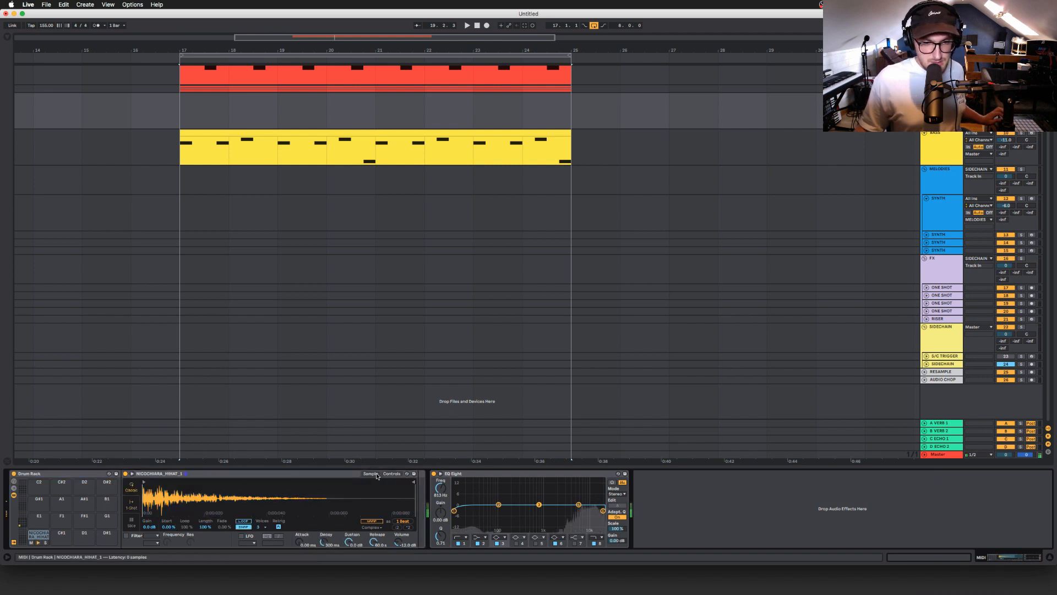
pyautogui.moveTo(348, 542)
pyautogui.mouseDown()
pyautogui.moveTo(349, 566)
pyautogui.moveTo(322, 535)
pyautogui.moveTo(348, 544)
pyautogui.mouseUp()
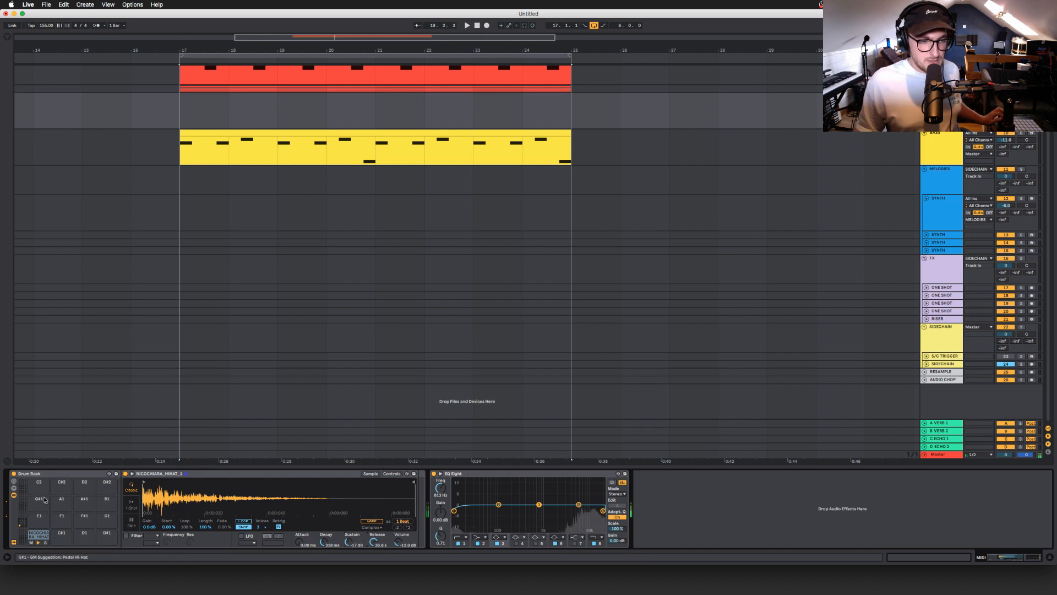
# - Create a MIDI clip from bar 17 to 25 on the Drum Rack track and fill it with 1/8 hi-hat notes
pyautogui.moveTo(175, 117); pyautogui.dragTo(566, 111)
pyautogui.doubleClick(566, 111)
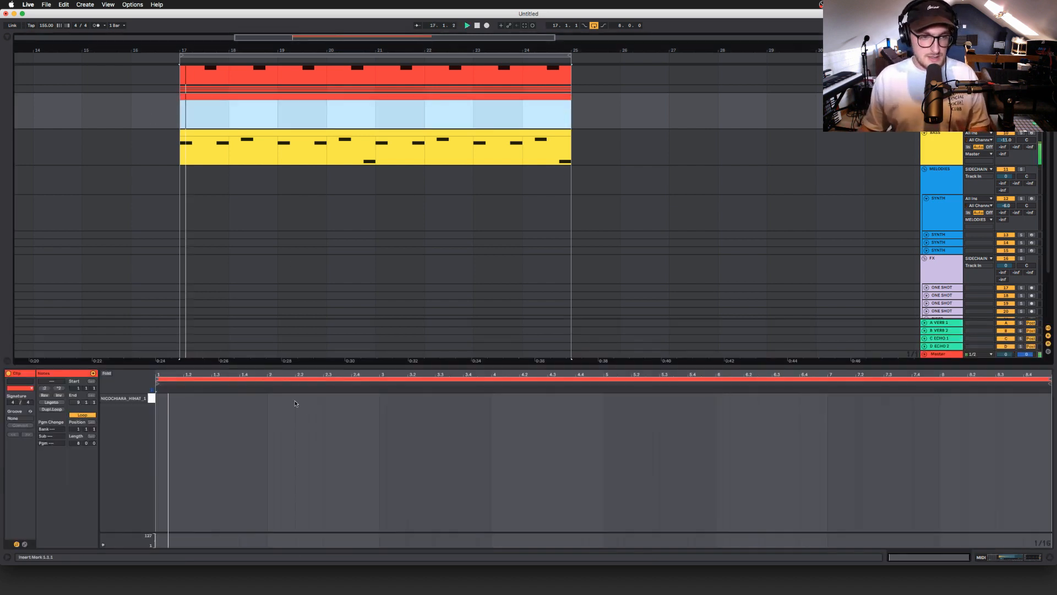
pyautogui.click(175, 413)
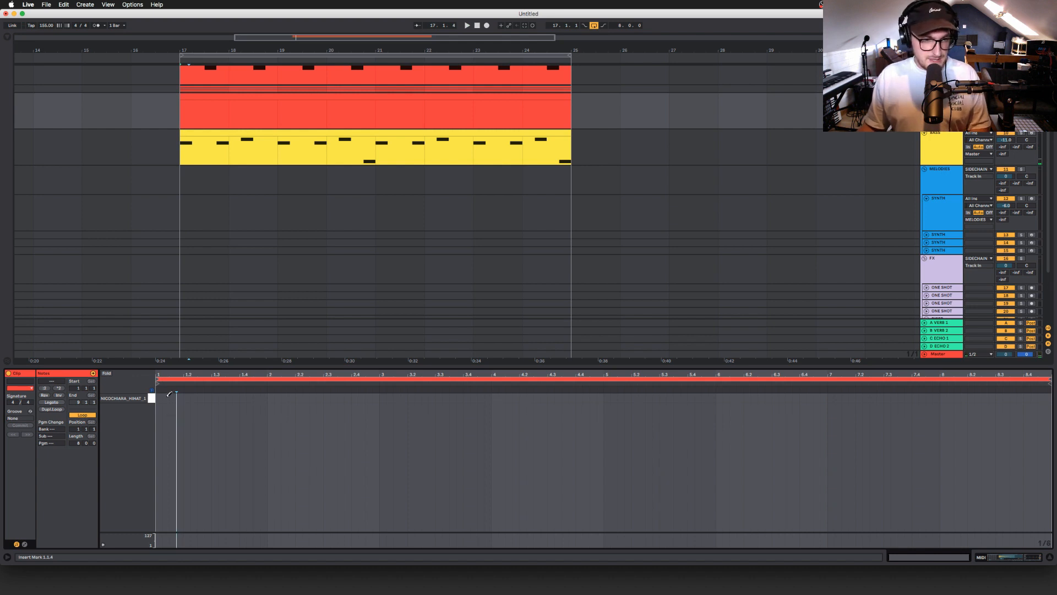
pyautogui.moveTo(162, 397)
pyautogui.mouseDown()
pyautogui.moveTo(288, 346)
pyautogui.moveTo(654, 305)
pyautogui.moveTo(1047, 278)
pyautogui.mouseUp()
pyautogui.press('space')
pyautogui.press('space')
# - Duplicate the hi-hat from the Drum Rack's C1 pad onto the C#1 pad
pyautogui.doubleClick(946, 113)
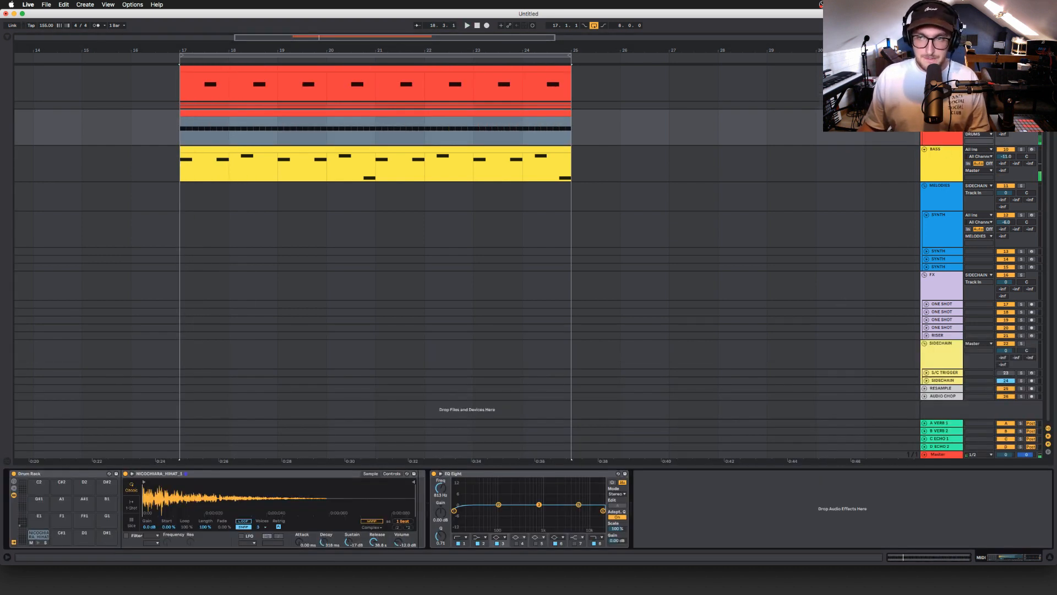
pyautogui.doubleClick(425, 118)
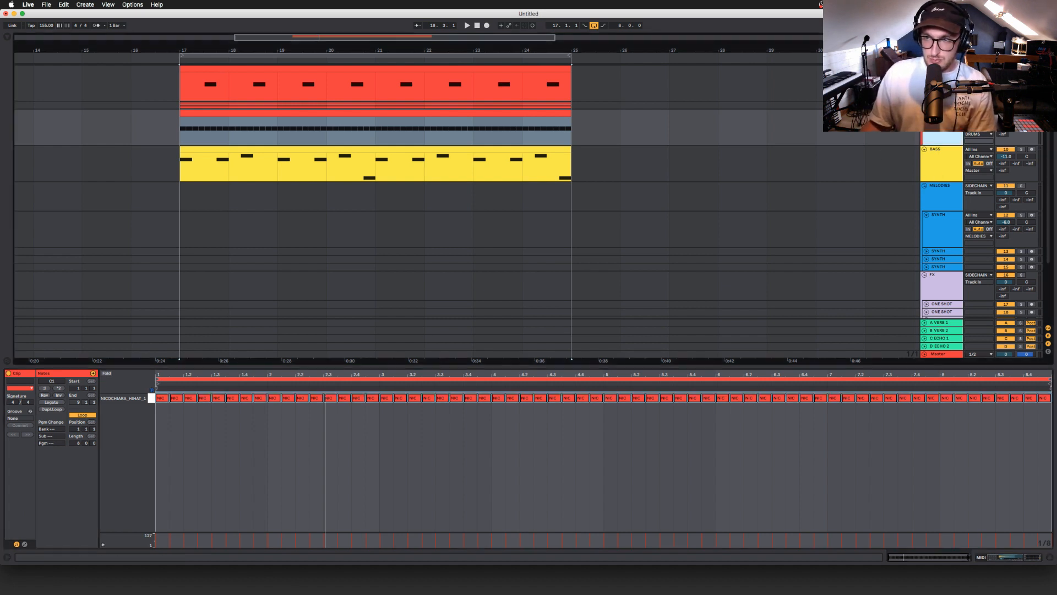
pyautogui.hotkey('shift', 'Tab')
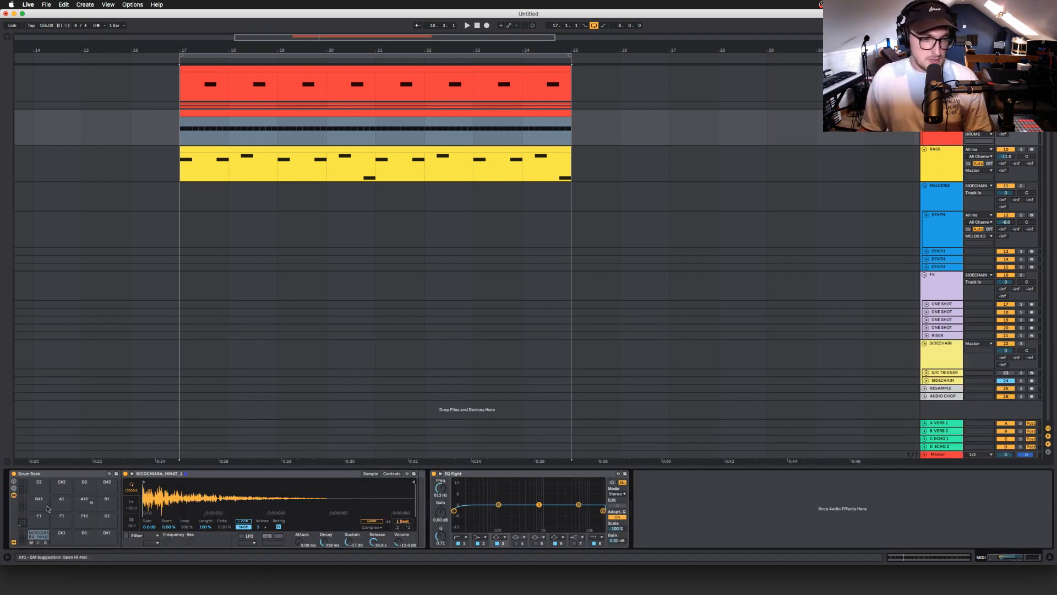
pyautogui.moveTo(35, 537); pyautogui.dragTo(64, 534)
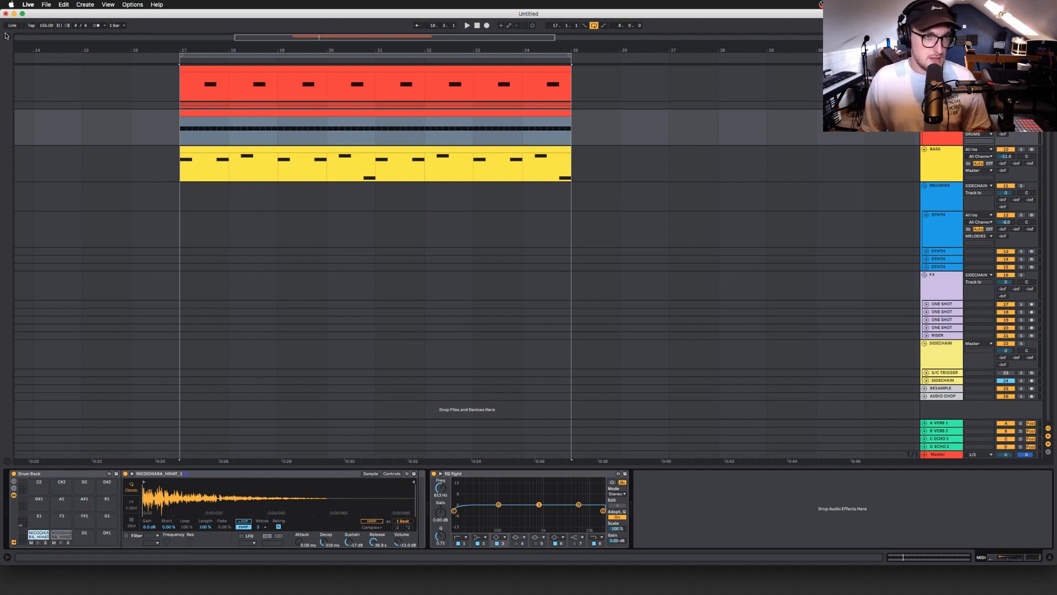
# - Add the Arpeggiator MIDI effect to the copied hi-hat on pad C#1 and return to the C1 pad for comparison
pyautogui.click(7, 37)
pyautogui.click(23, 157)
pyautogui.click(25, 150)
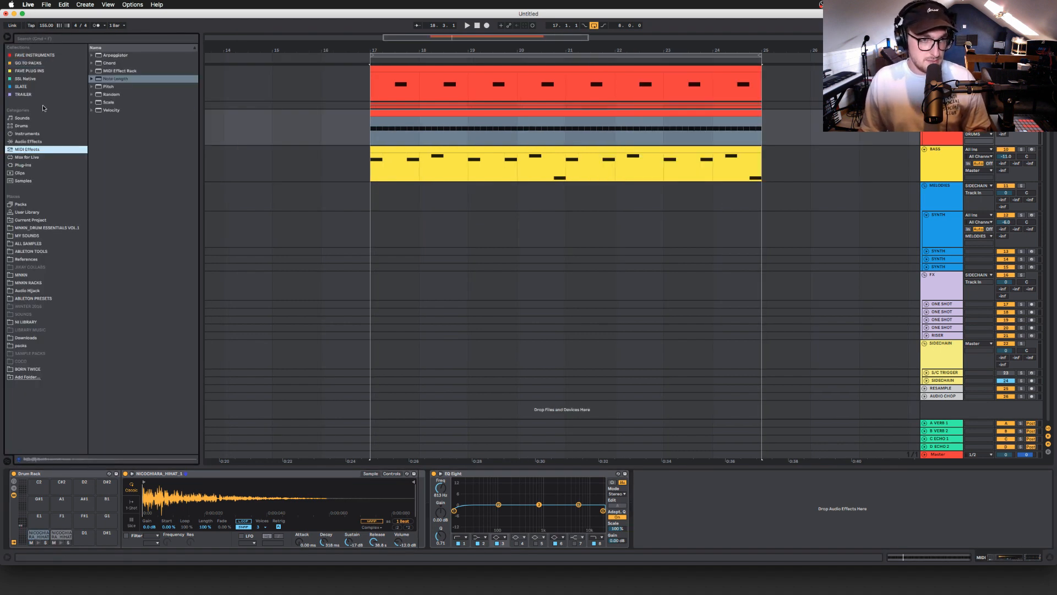
pyautogui.click(115, 80)
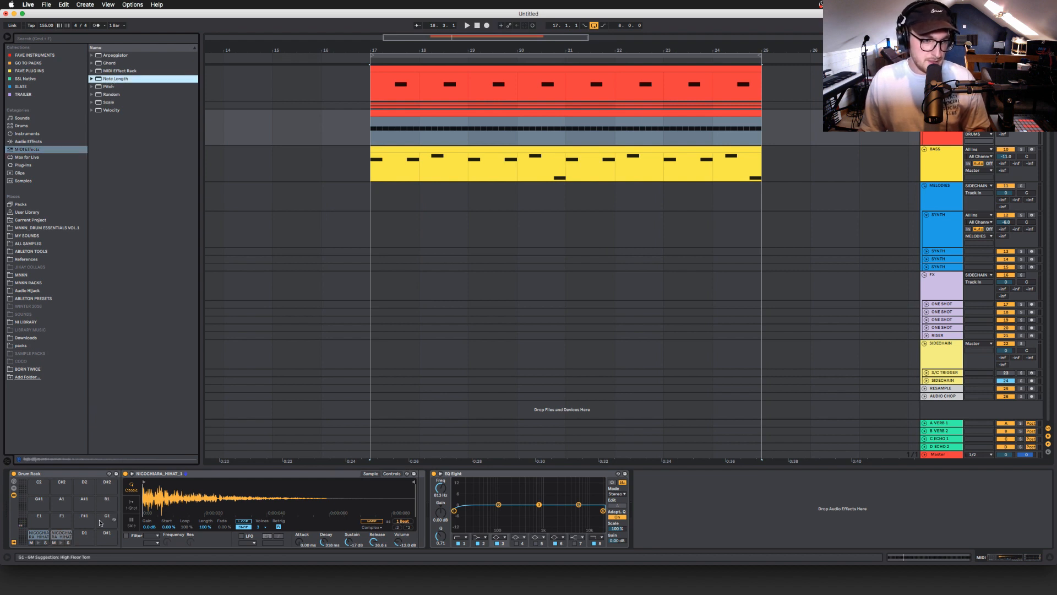
pyautogui.click(113, 56)
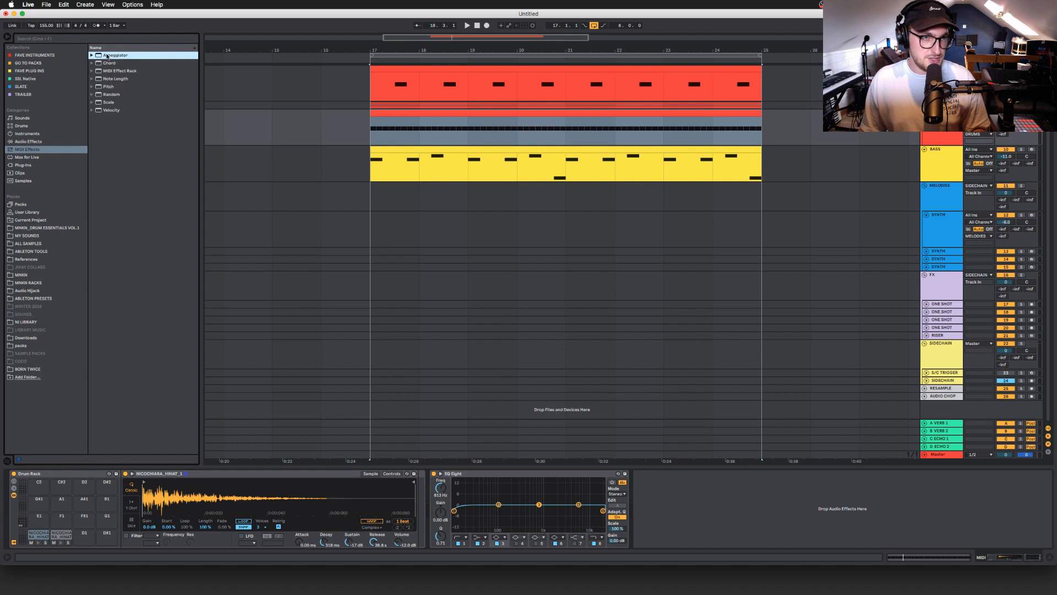
pyautogui.moveTo(62, 533); pyautogui.dragTo(61, 535)
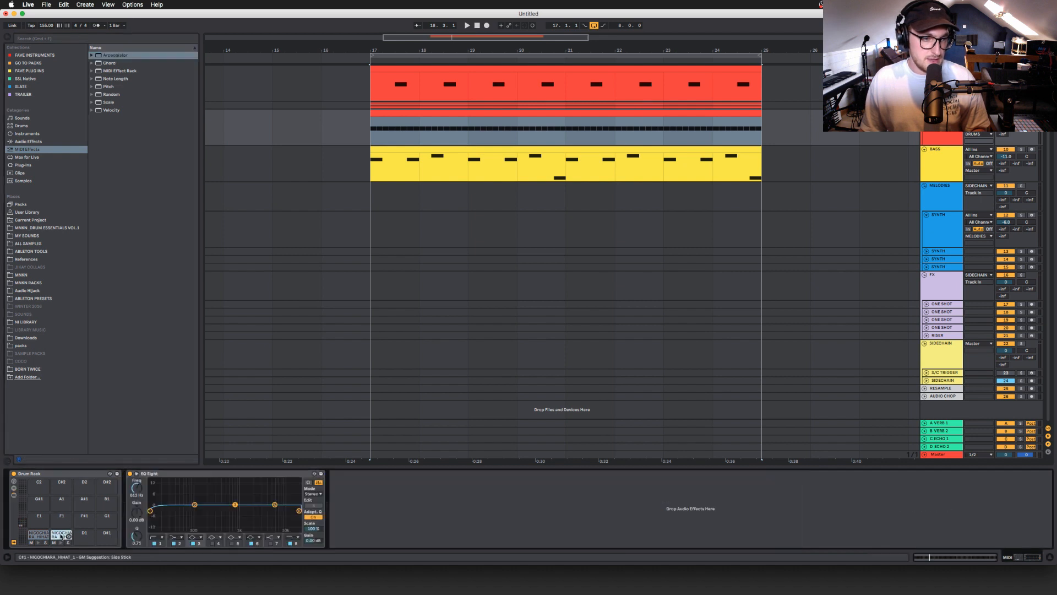
pyautogui.click(37, 537)
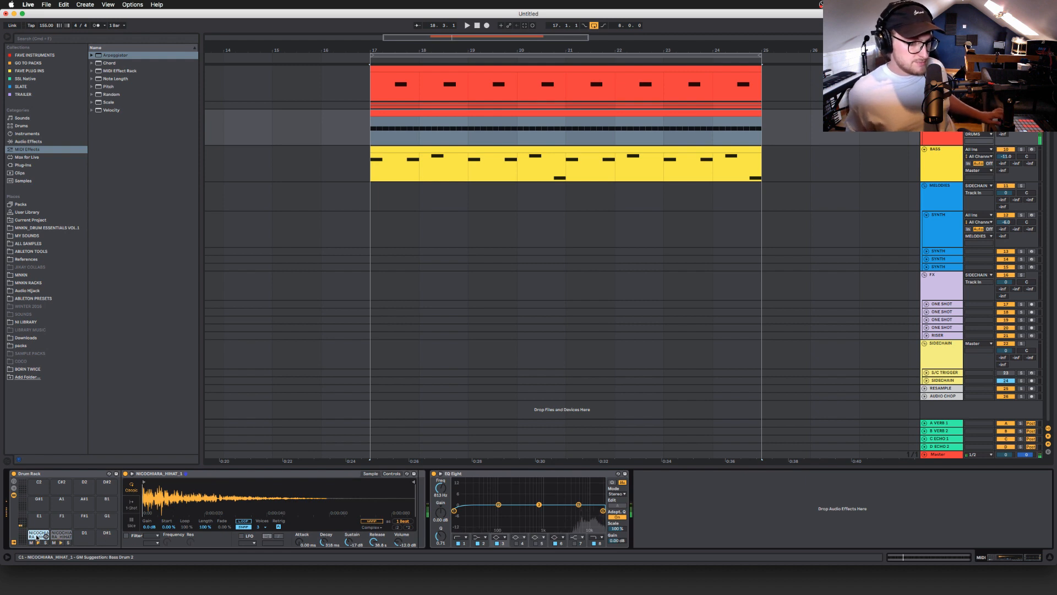
# - On pad C#1, sync the Note Length effect at 1/8 and set the Arpeggiator to a free rate of about 64.3 ms
pyautogui.click(61, 534)
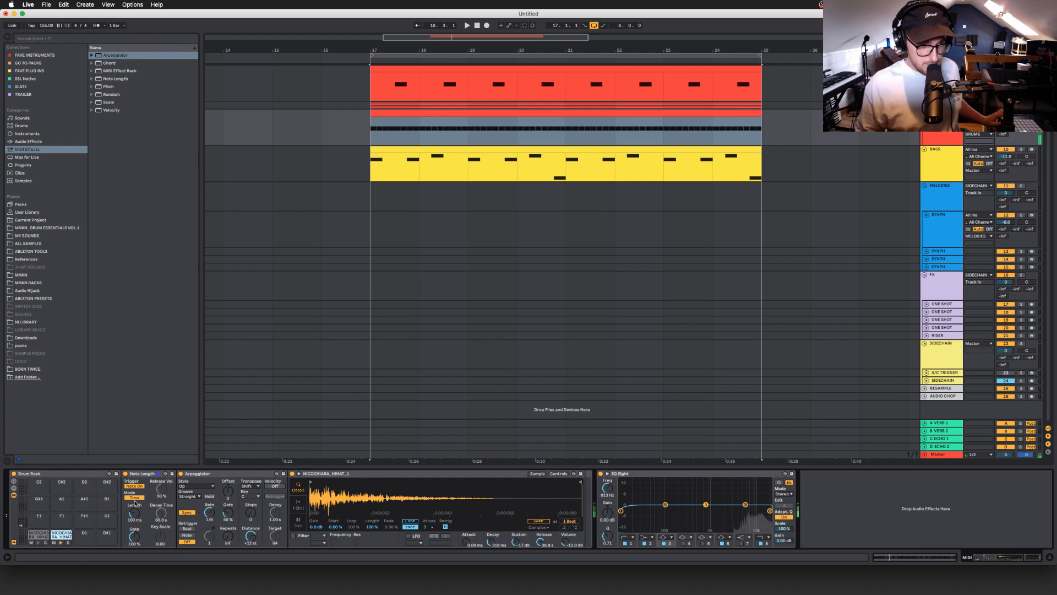
pyautogui.click(136, 498)
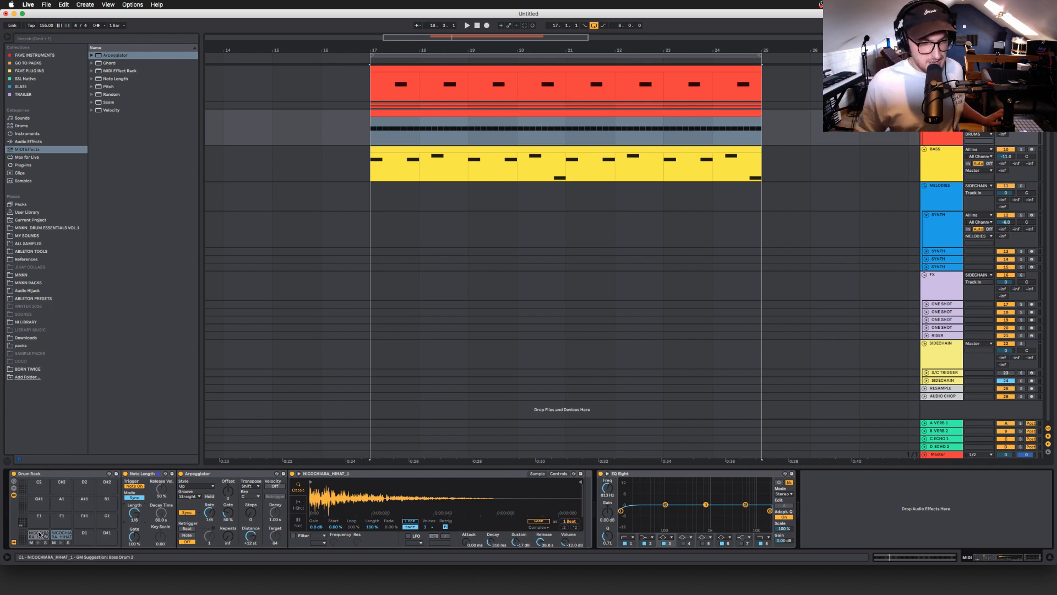
pyautogui.click(189, 512)
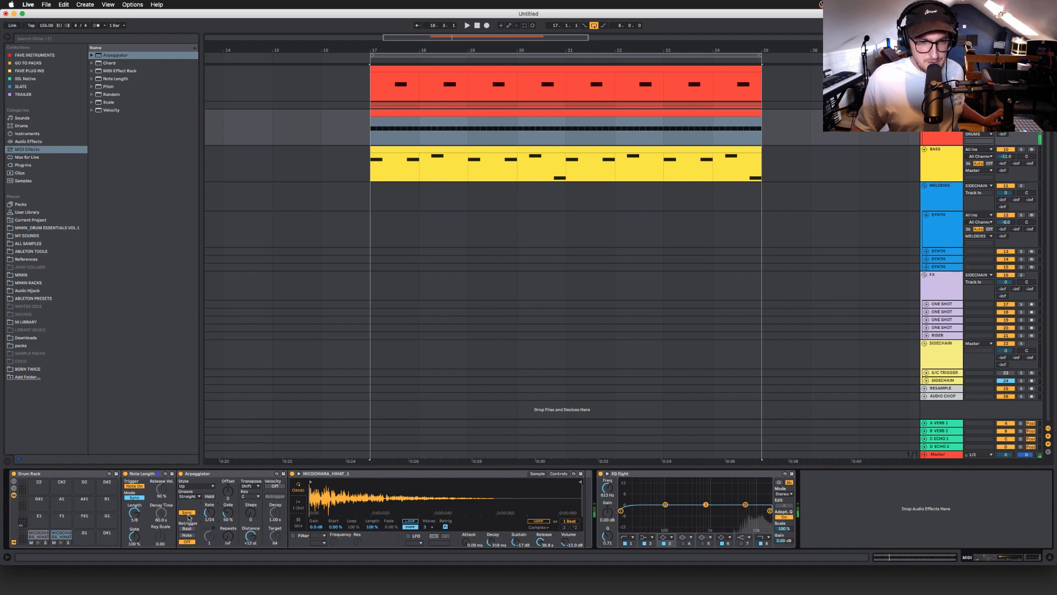
pyautogui.moveTo(204, 515); pyautogui.dragTo(204, 507)
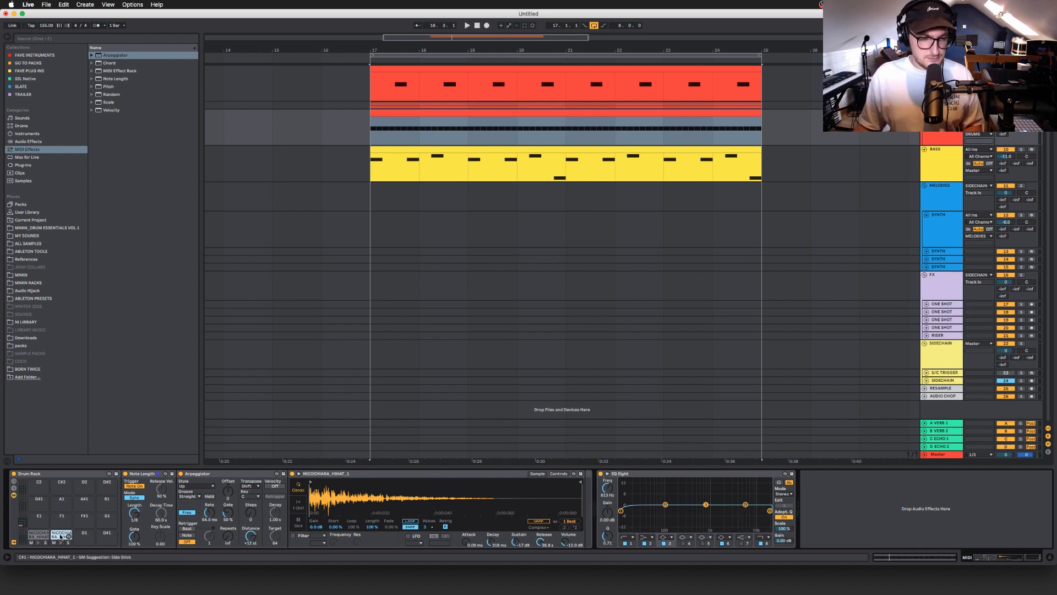
# - Duplicate the arpeggiated hi-hat from pad C#1 onto pad D1 and change the Simpler Voices setting on these pads
pyautogui.moveTo(61, 536); pyautogui.dragTo(88, 537)
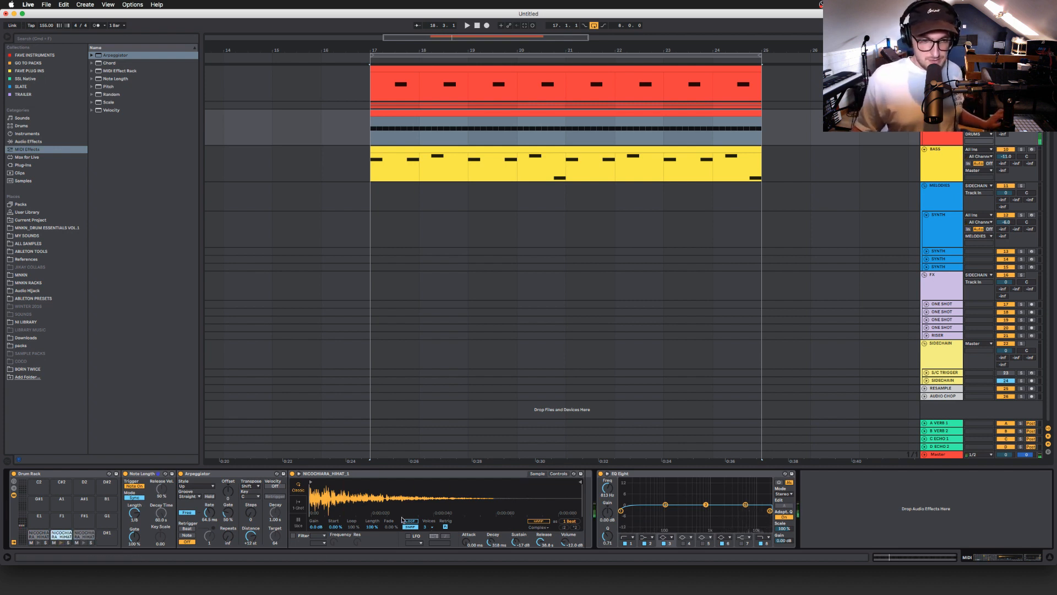
pyautogui.click(425, 527)
pyautogui.click(425, 435)
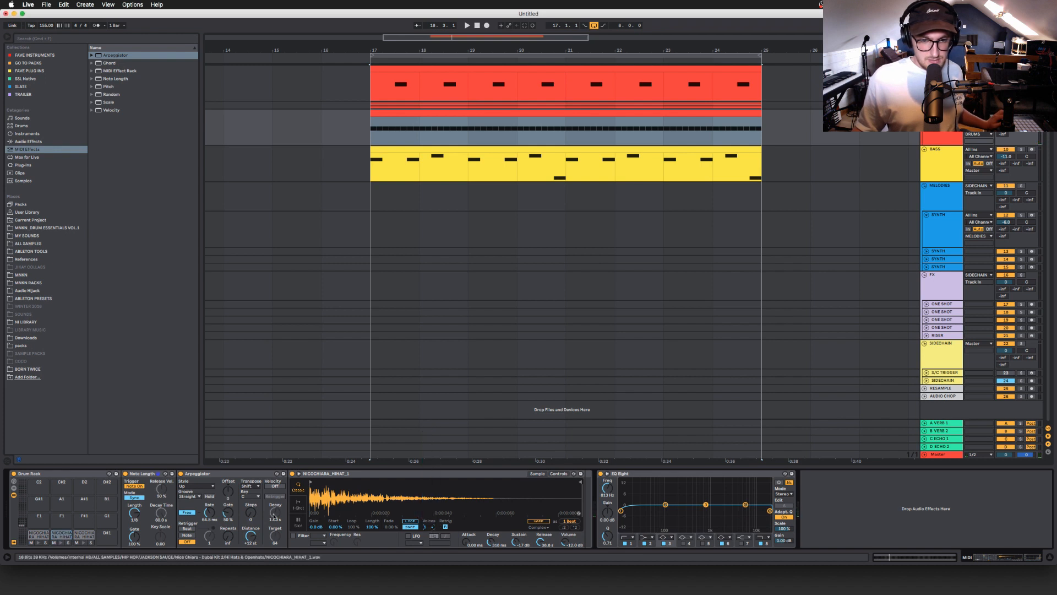
pyautogui.click(88, 532)
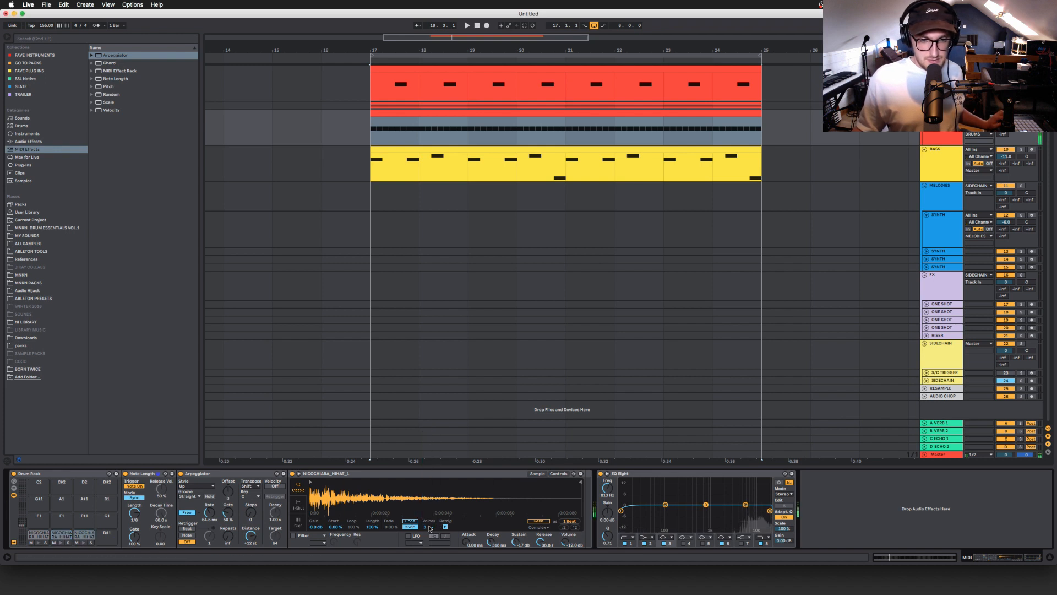
pyautogui.click(425, 526)
pyautogui.click(429, 434)
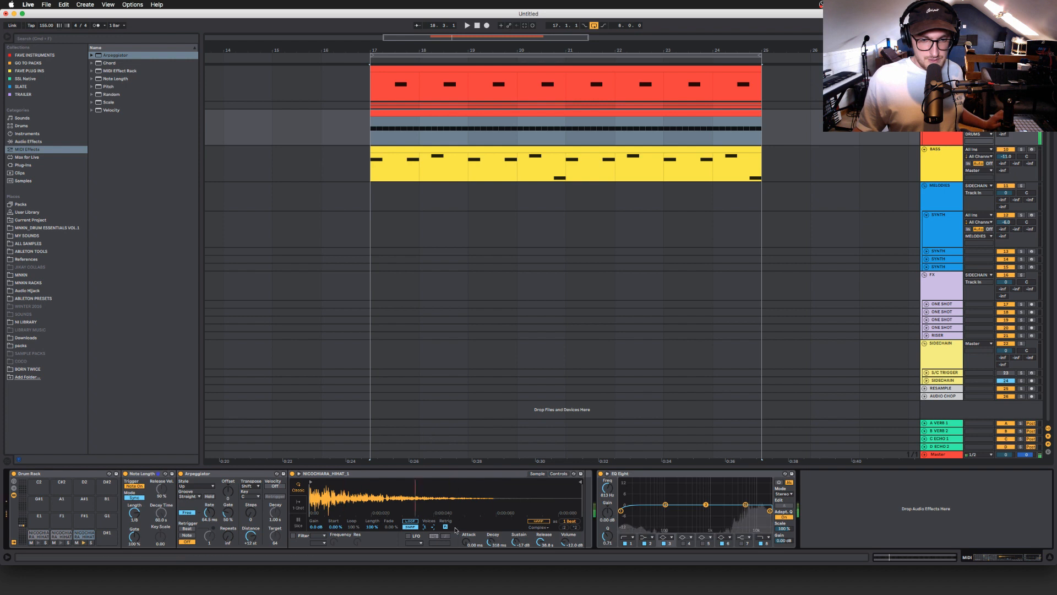
# - Audition the hi-hats on pads D1, C#1 and C1 to compare their sounds
pyautogui.click(79, 539)
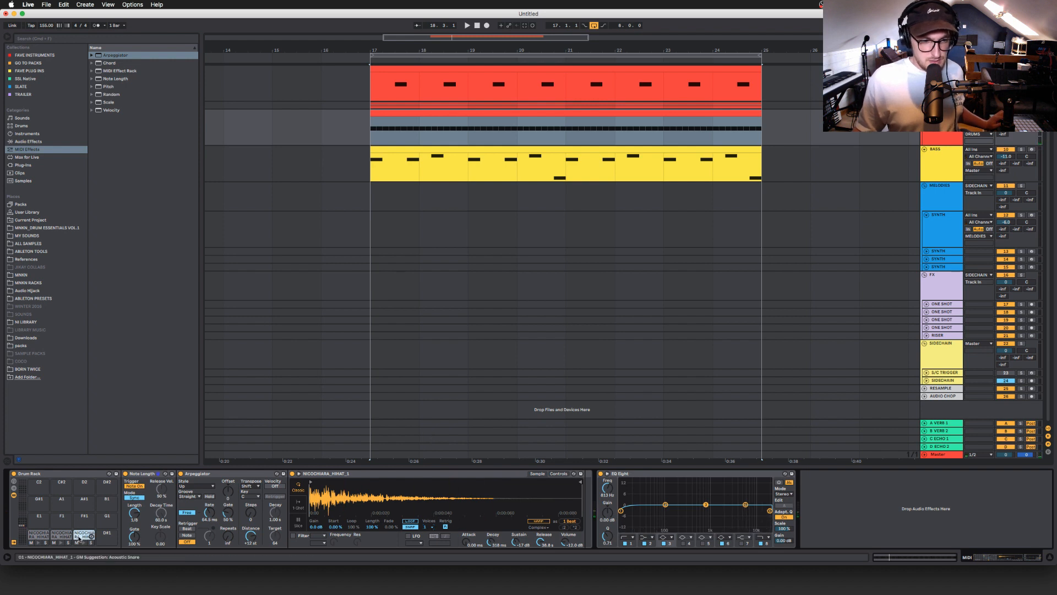
pyautogui.click(60, 539)
pyautogui.click(43, 541)
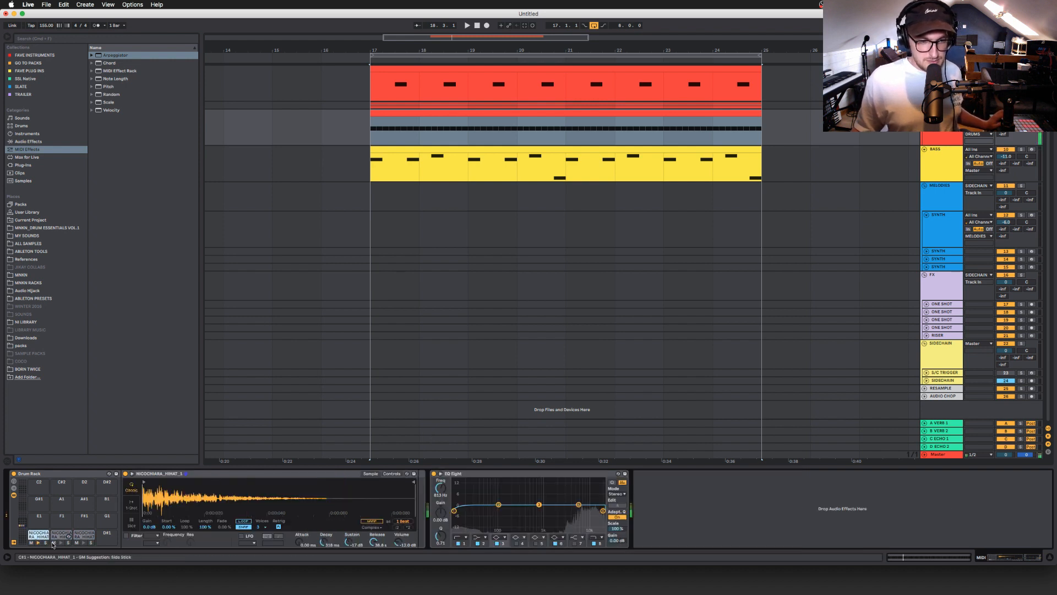
pyautogui.click(53, 545)
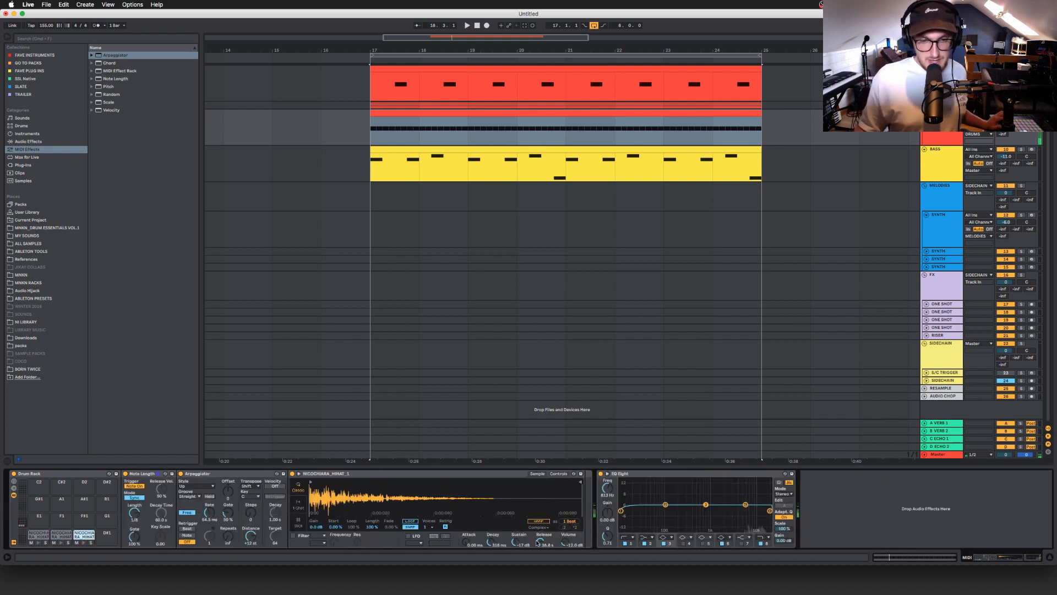
# - Transpose the arpeggiated hi-hat on pad D1 to +3 st in its Simpler, and duplicate it onto pad D#1
pyautogui.click(558, 474)
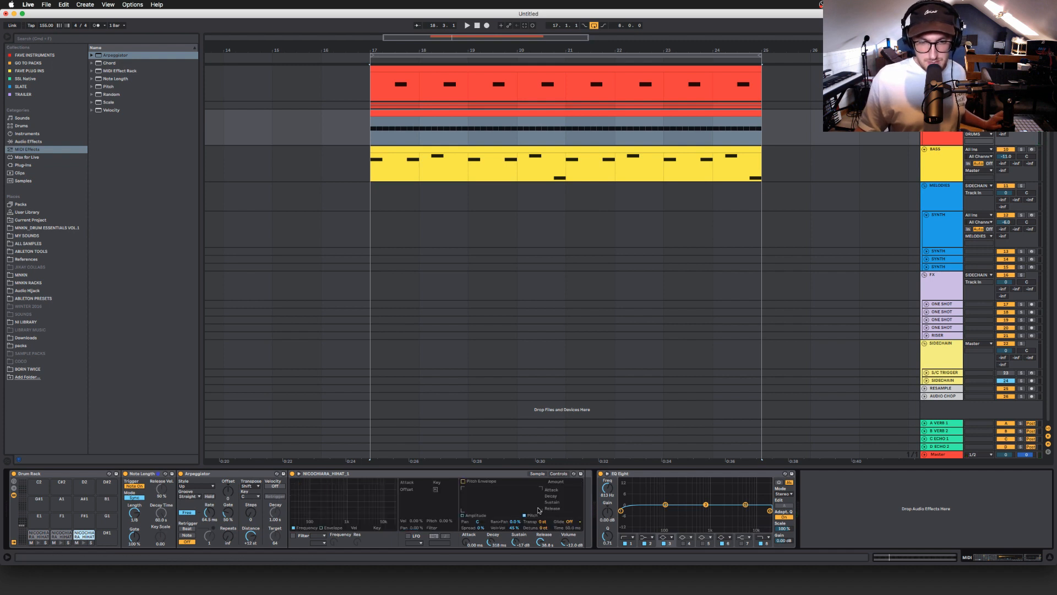
pyautogui.click(536, 474)
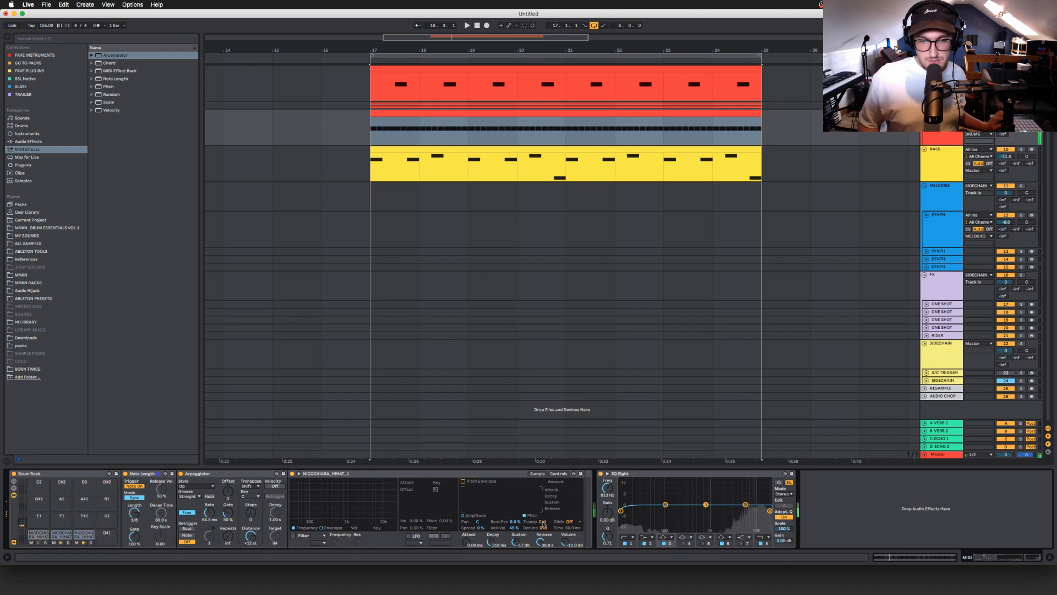
pyautogui.moveTo(543, 522); pyautogui.dragTo(542, 515)
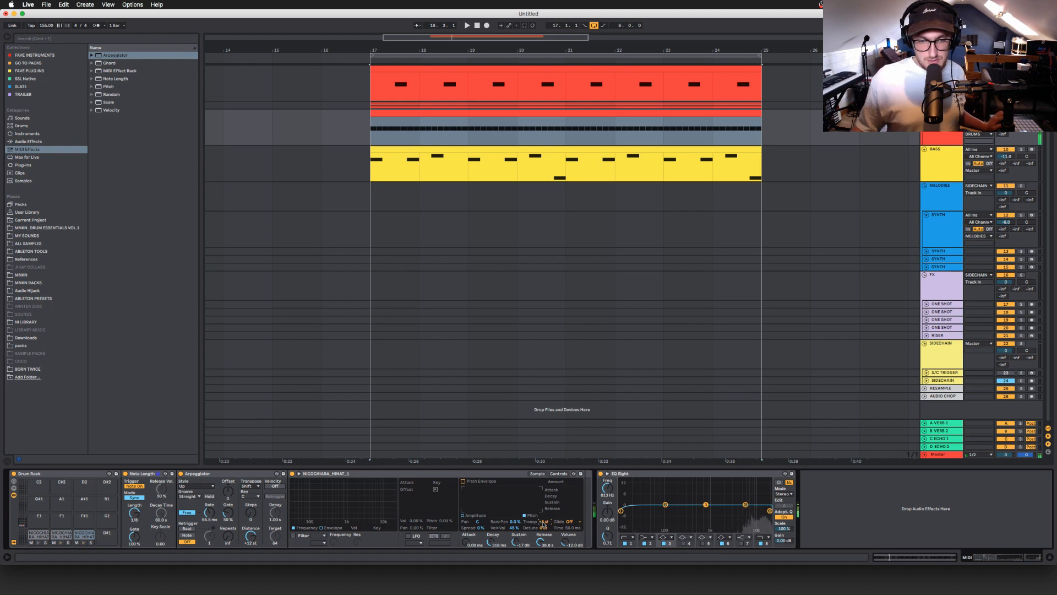
pyautogui.click(82, 537)
pyautogui.moveTo(83, 536); pyautogui.dragTo(106, 538)
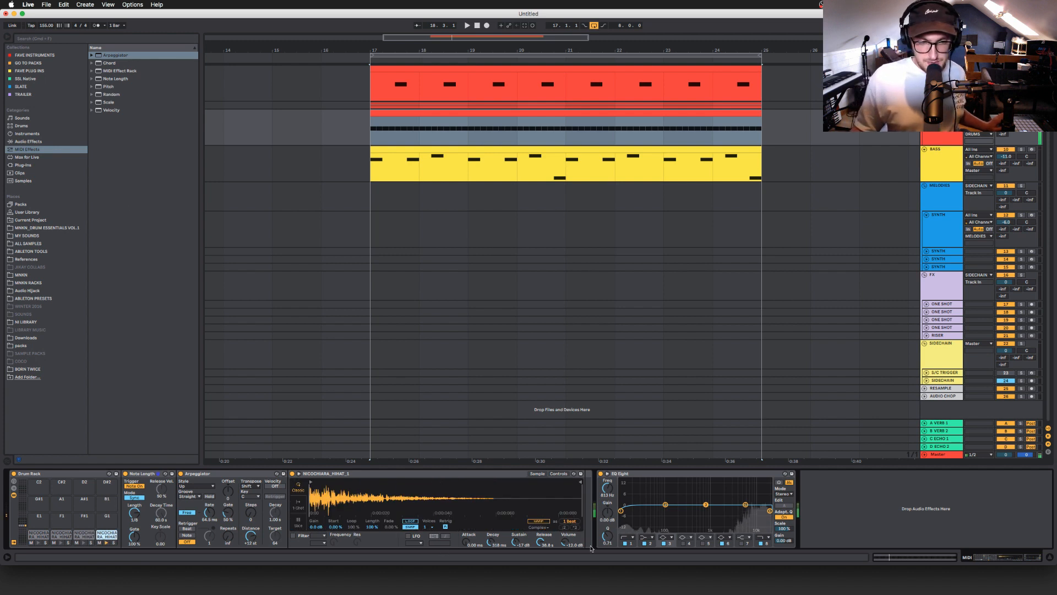
# - On pad D#1, transpose the hi-hat to -7 st, lengthen its release to about 392 ms, and slow the Arpeggiator rate to about 74 ms
pyautogui.click(559, 472)
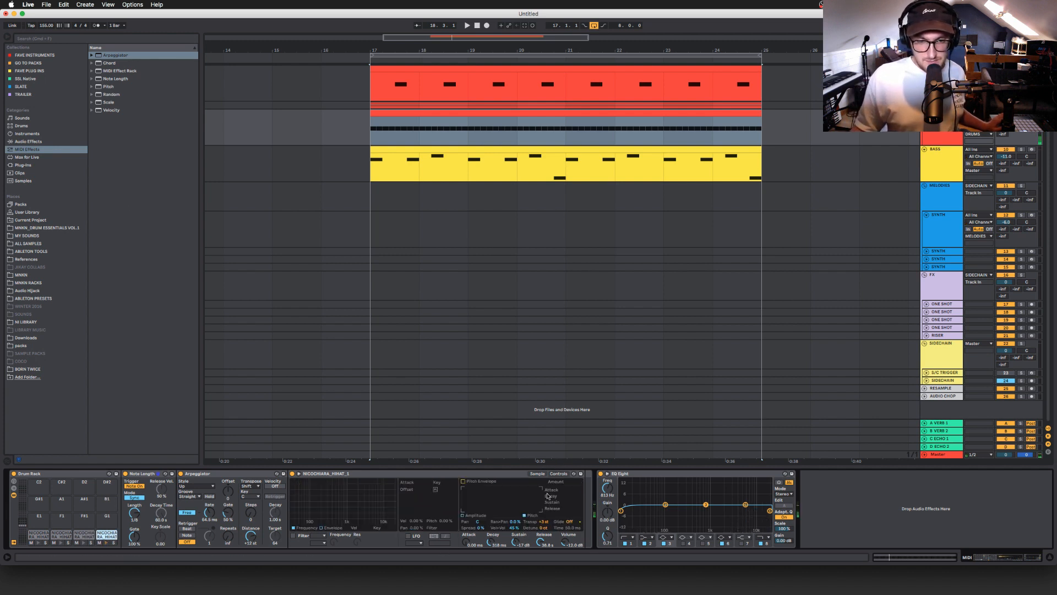
pyautogui.moveTo(544, 521); pyautogui.dragTo(544, 517)
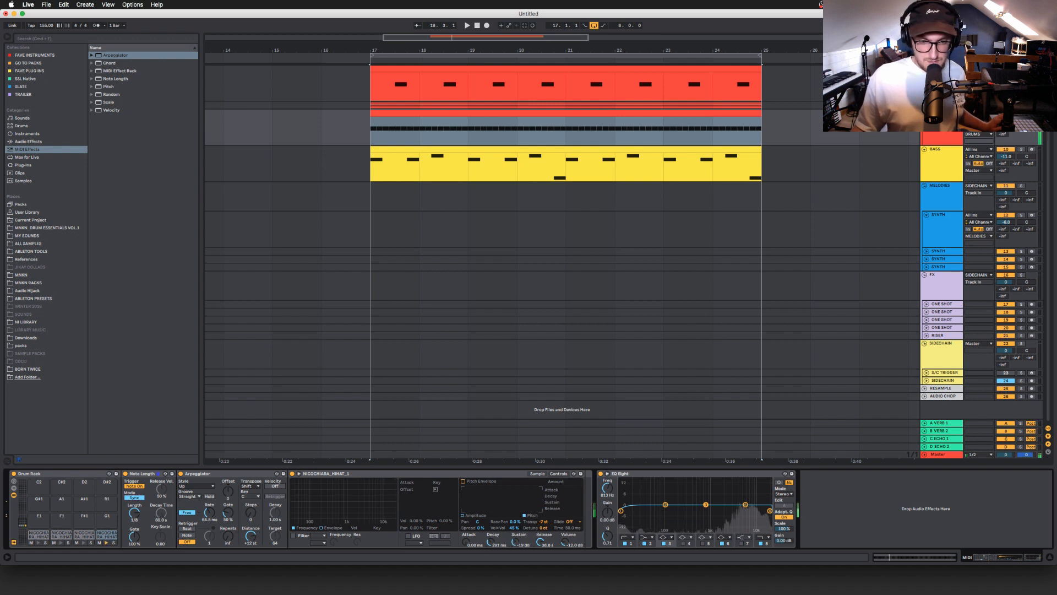
pyautogui.moveTo(542, 543); pyautogui.dragTo(542, 537)
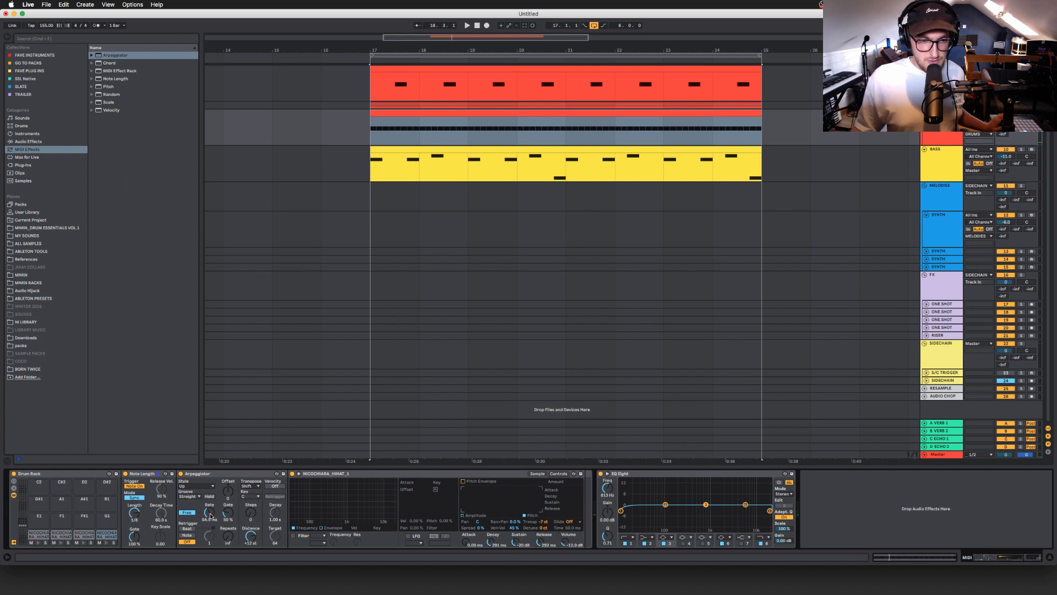
pyautogui.moveTo(209, 513); pyautogui.dragTo(209, 510)
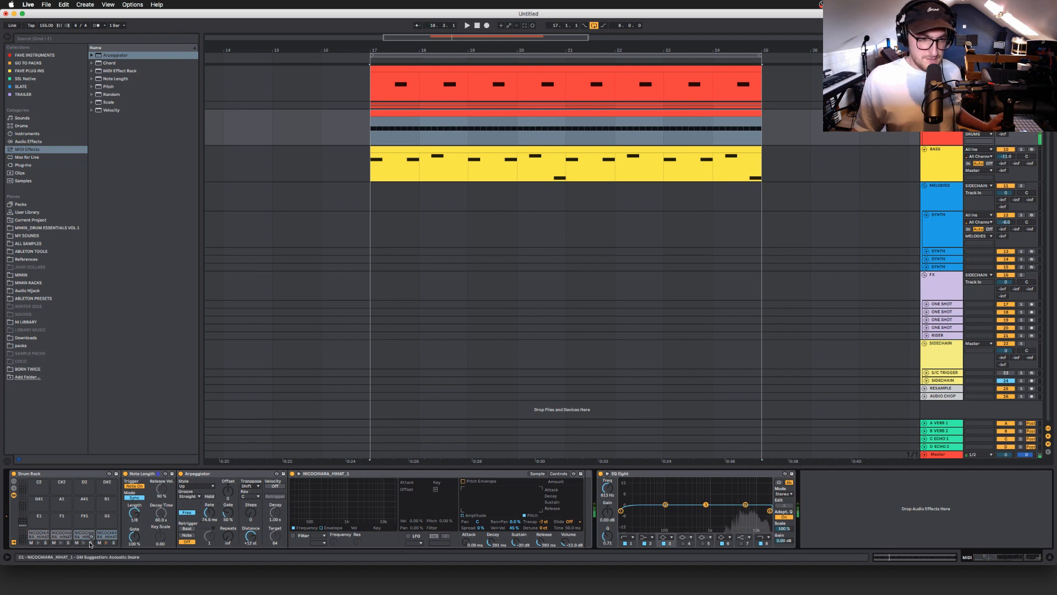
# - Open the hi-hat MIDI clip and audition the Drum Rack pads in isolation with the computer keyboard shifted one octave down
pyautogui.doubleClick(510, 101)
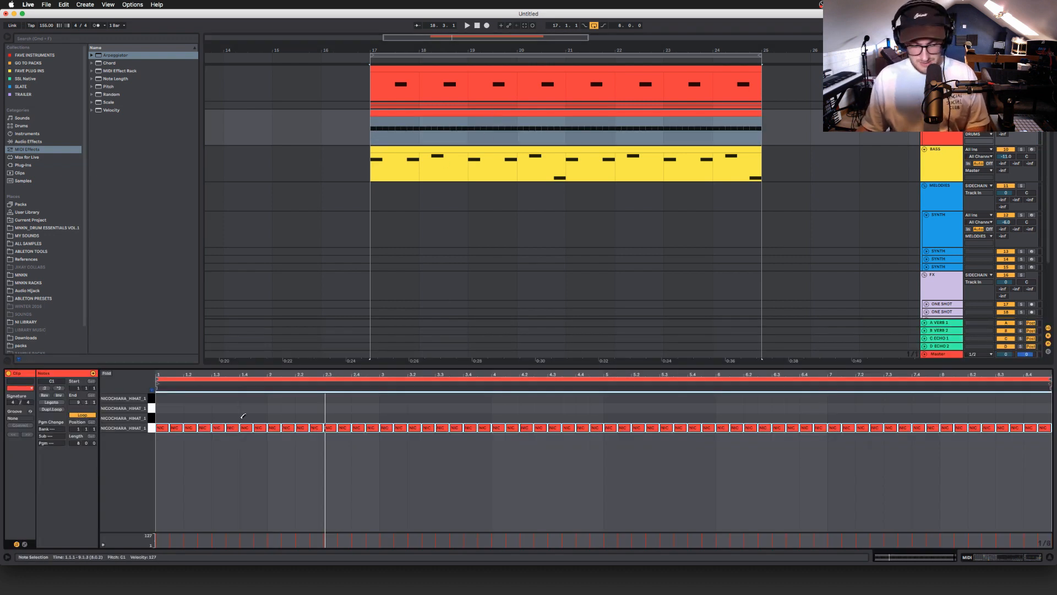
pyautogui.click(240, 405)
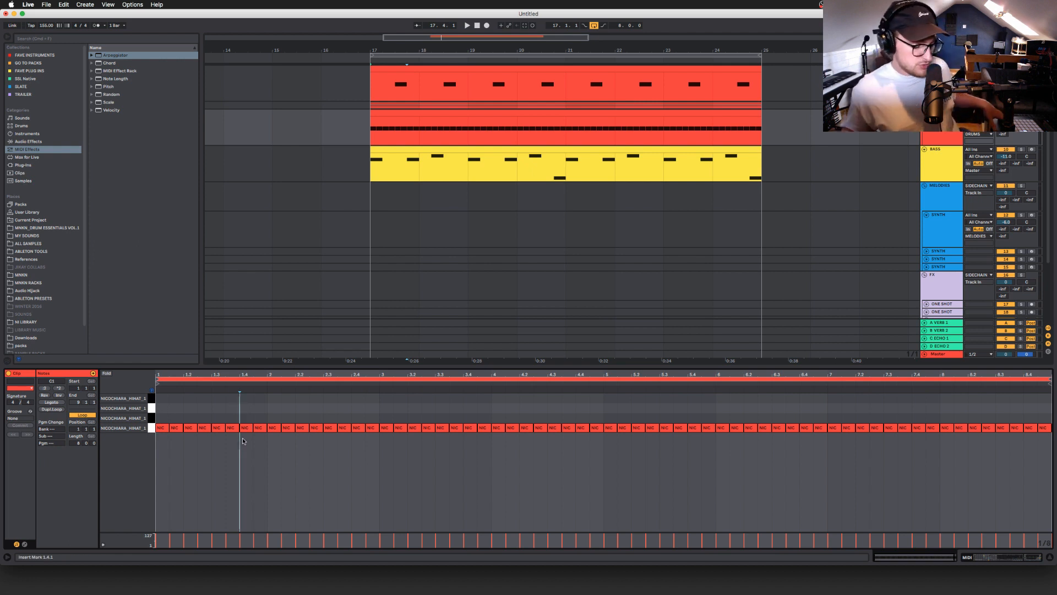
pyautogui.press('s')
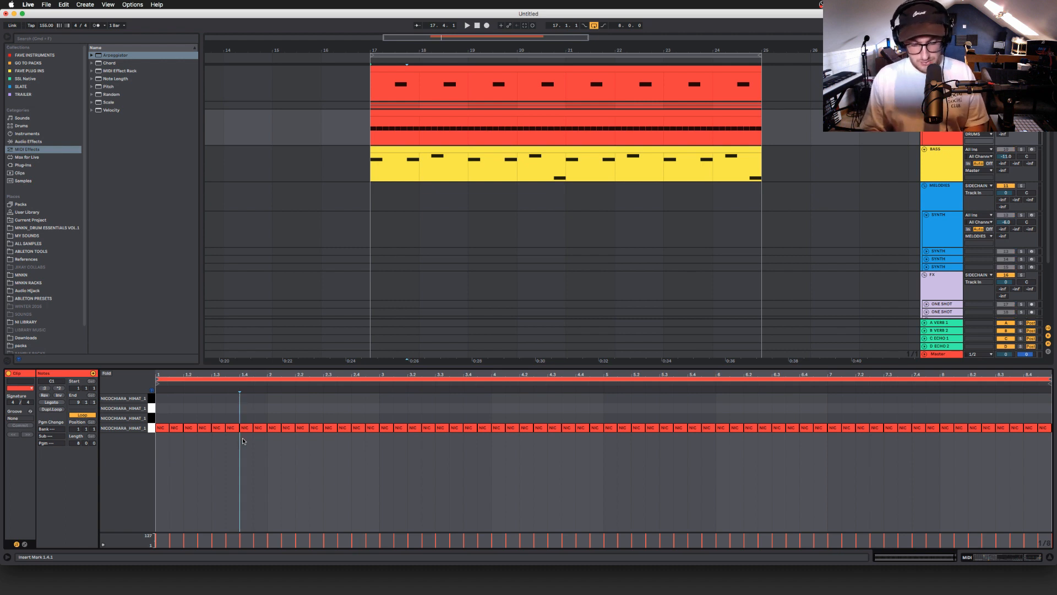
pyautogui.press('z')
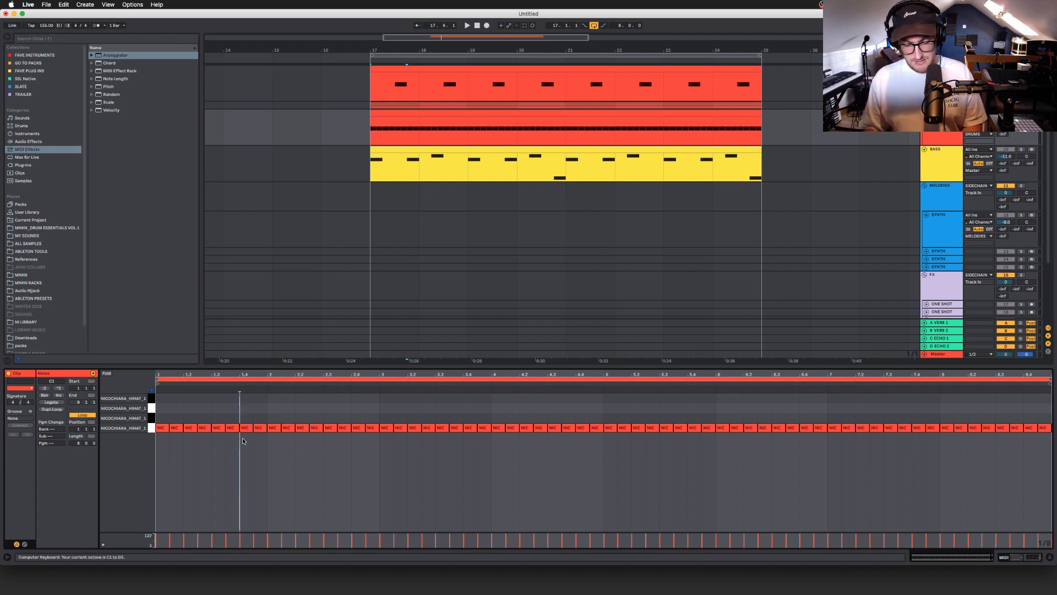
pyautogui.press('a')
pyautogui.press('s')
pyautogui.press('a')
pyautogui.press('s')
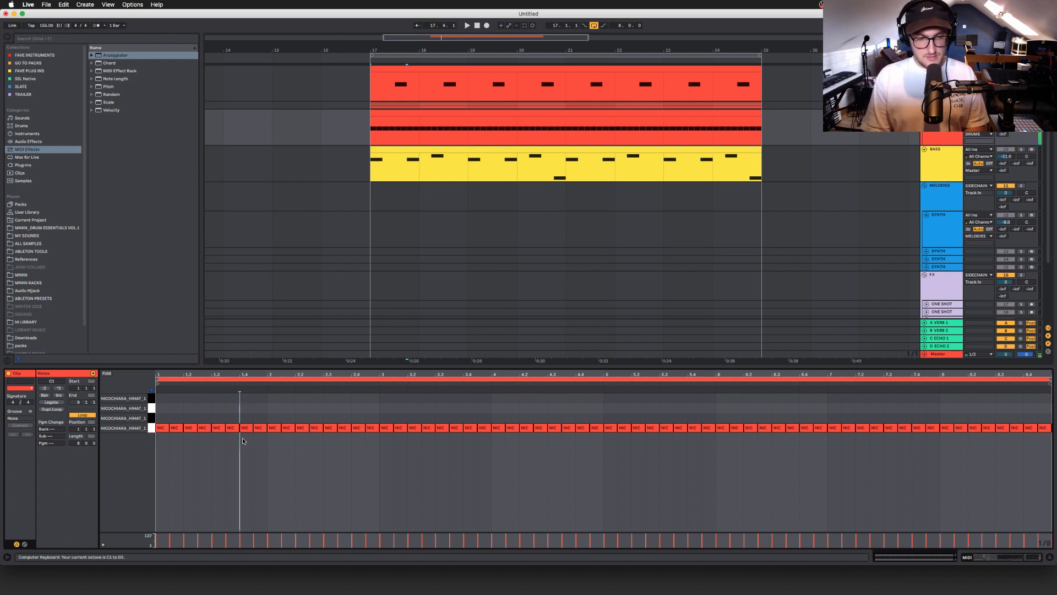
pyautogui.press('s')
pyautogui.press('e')
pyautogui.press('s')
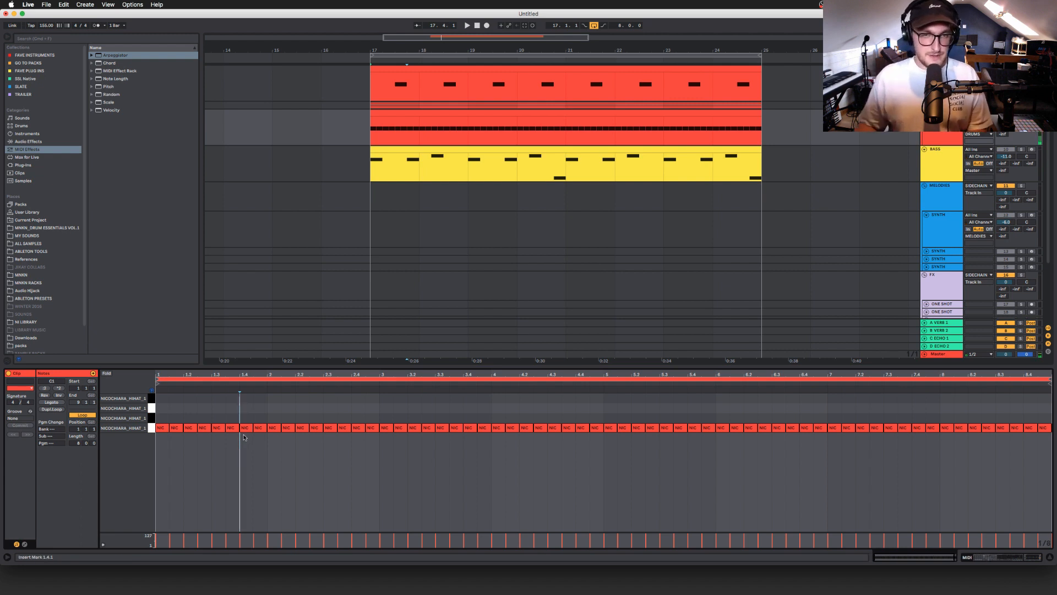
pyautogui.click(1021, 113)
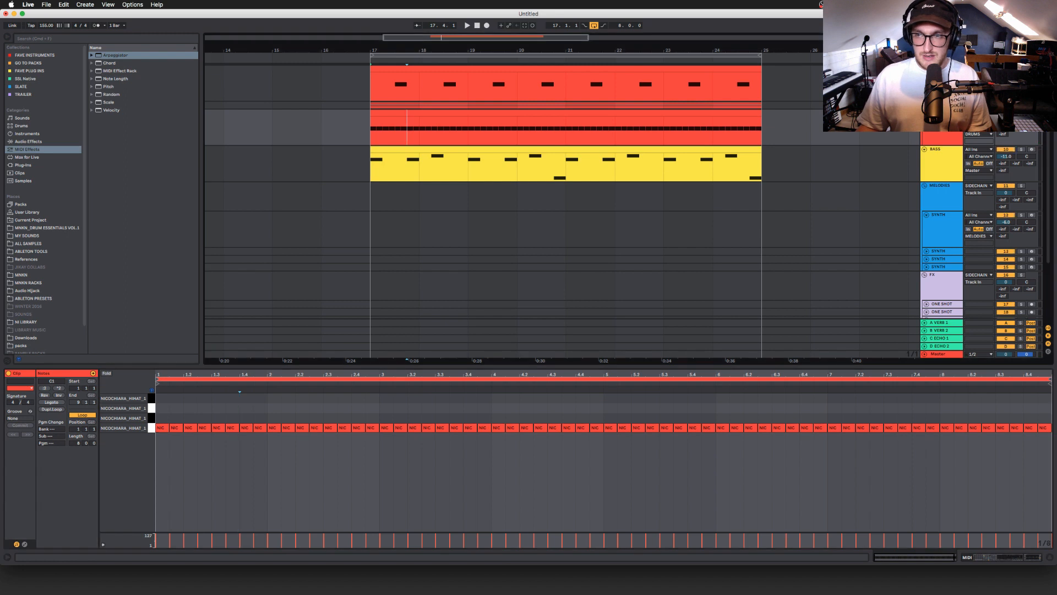
# - Deactivate the hi-hat clip, play the loop without it for comparison, and reactivate the clip
pyautogui.click(676, 112)
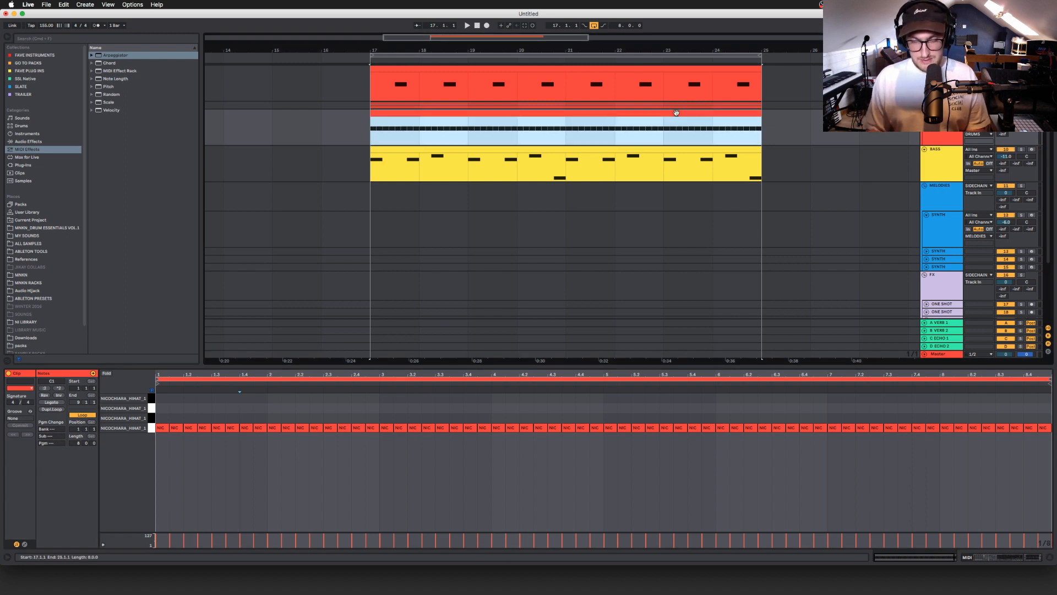
pyautogui.press('0')
pyautogui.press('space')
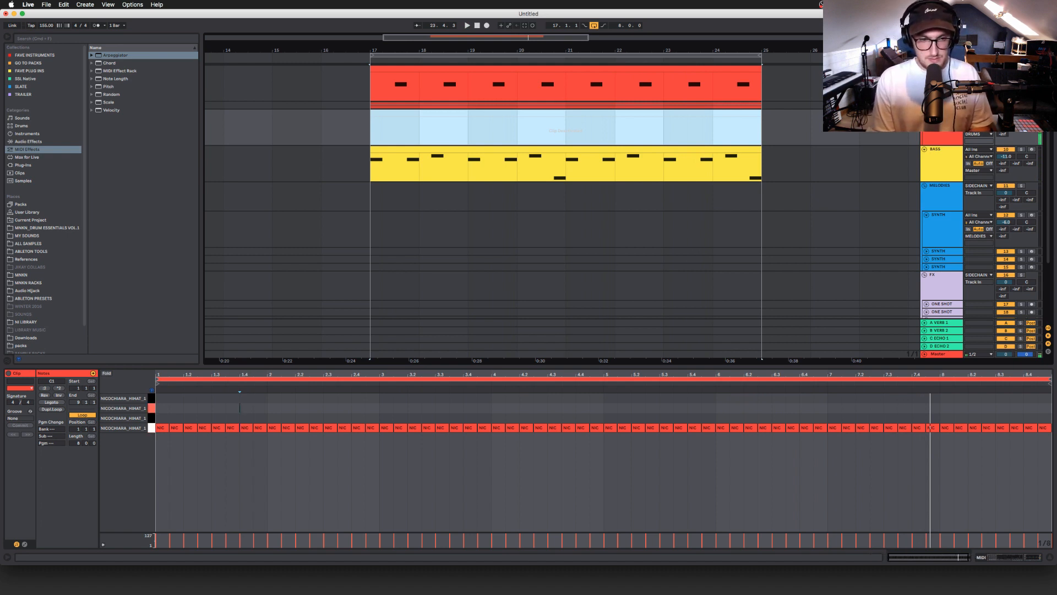
pyautogui.press('space')
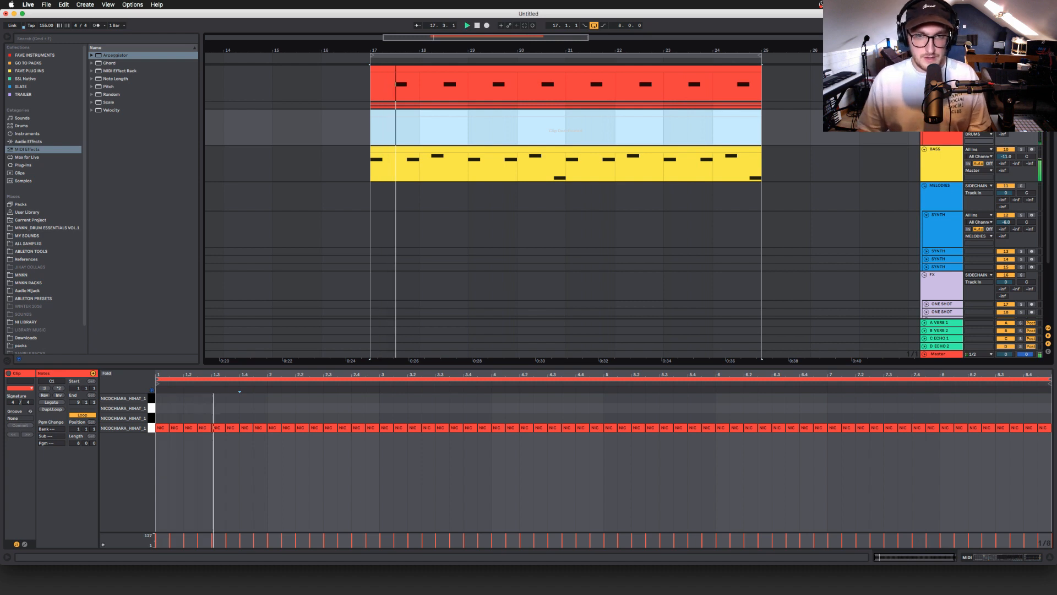
pyautogui.press('space')
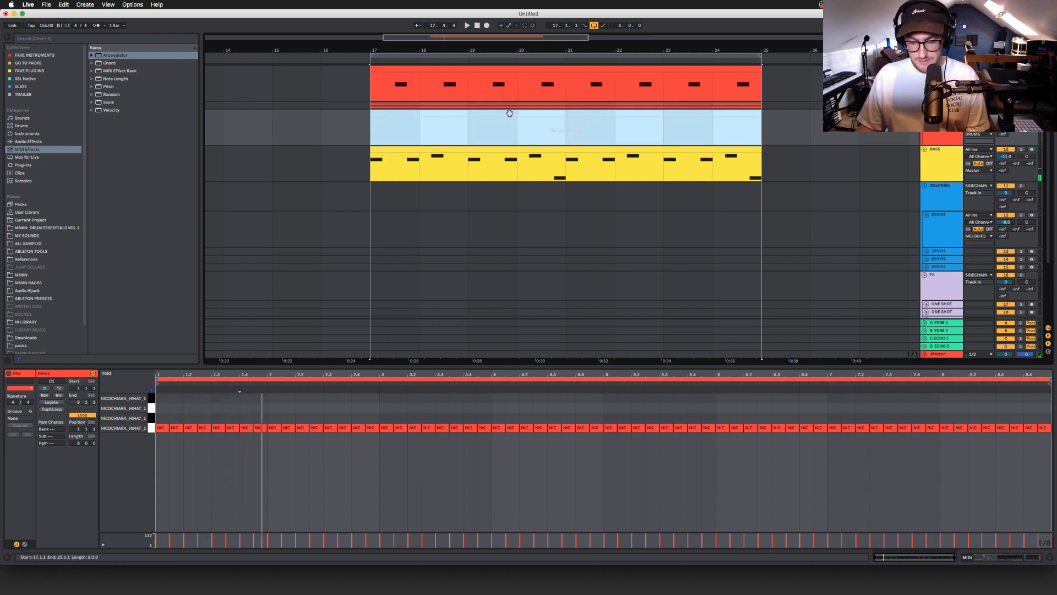
pyautogui.press('0')
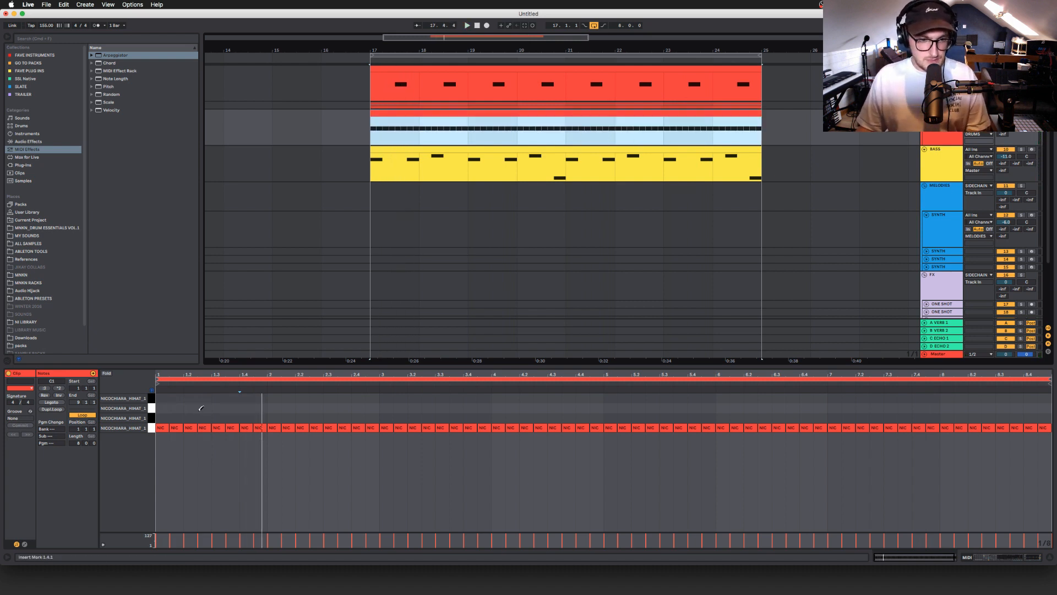
# - Add a C#1 roll note at 1.3.1 in the hi-hat clip and delete the C1 hits at 1.3.1 and 1.3.3 while the loop plays
pyautogui.click(217, 416)
pyautogui.press('space')
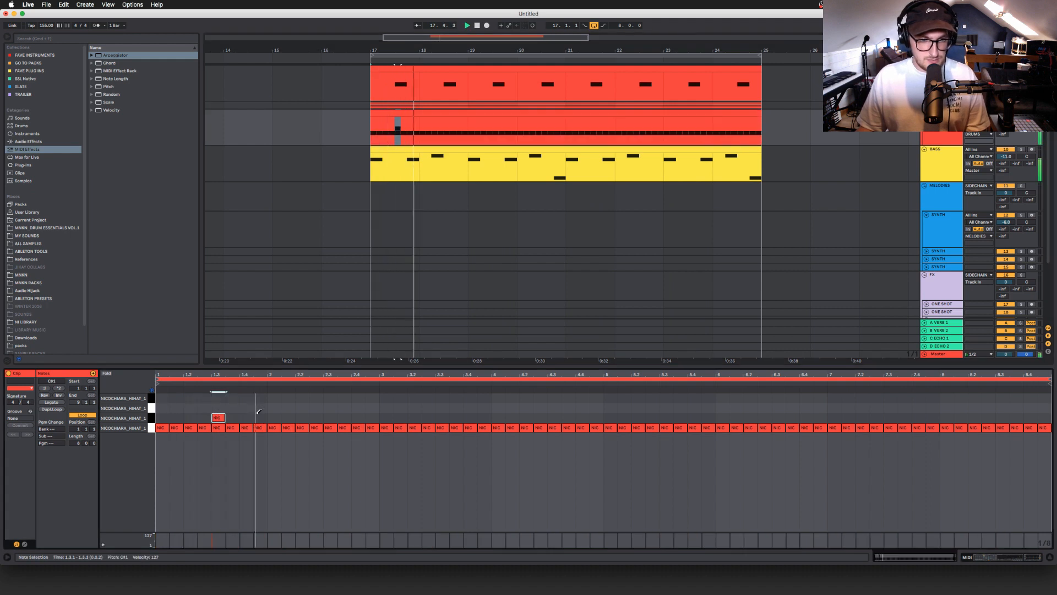
pyautogui.click(219, 428)
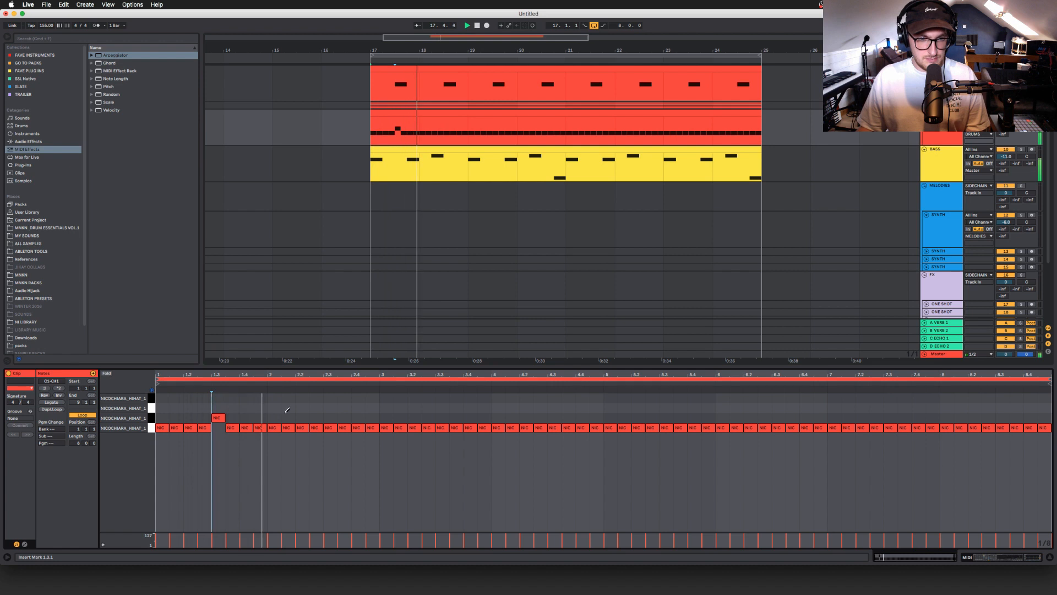
pyautogui.click(232, 427)
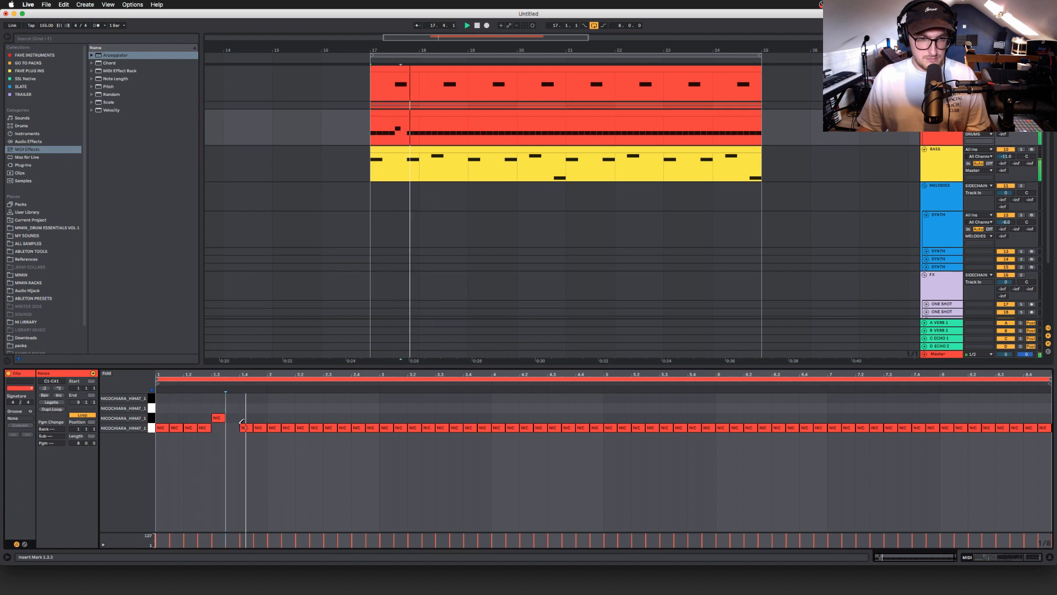
# - Add roll notes D1 at 2.1.3 and 3.3.3, D#1 at 2.4.3 and 5.3.3, and C#1 at 4.4.3, removing the C1 hits at 4.4.3 and 5.3.3
pyautogui.click(288, 407)
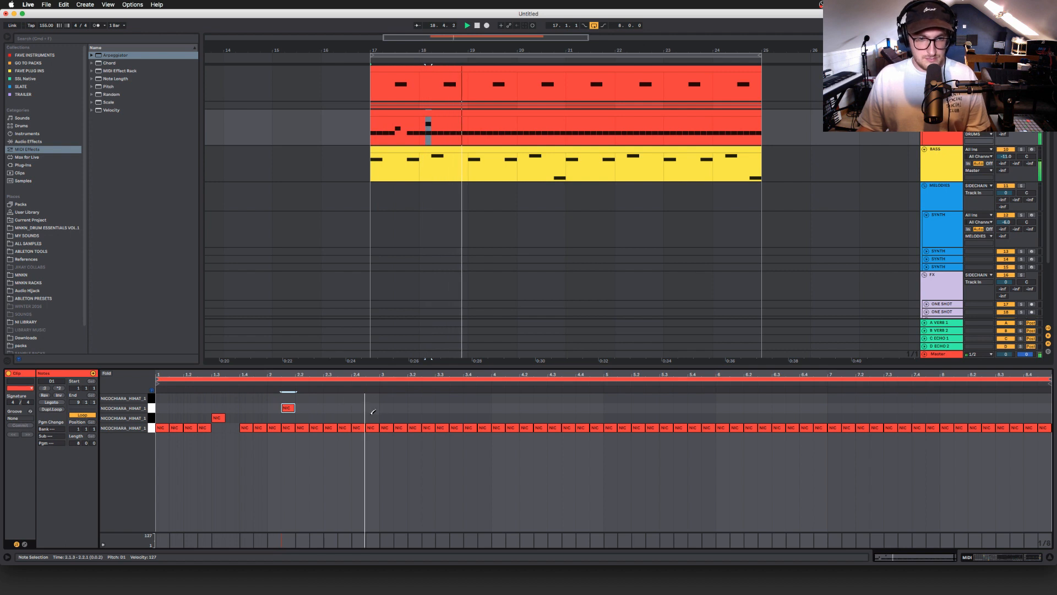
pyautogui.click(372, 397)
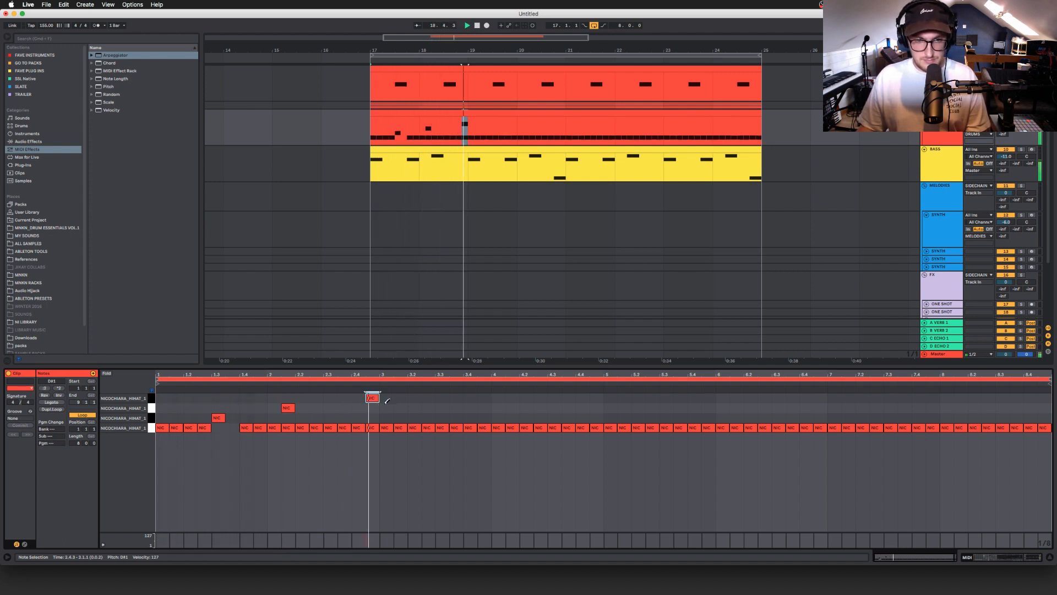
pyautogui.click(455, 407)
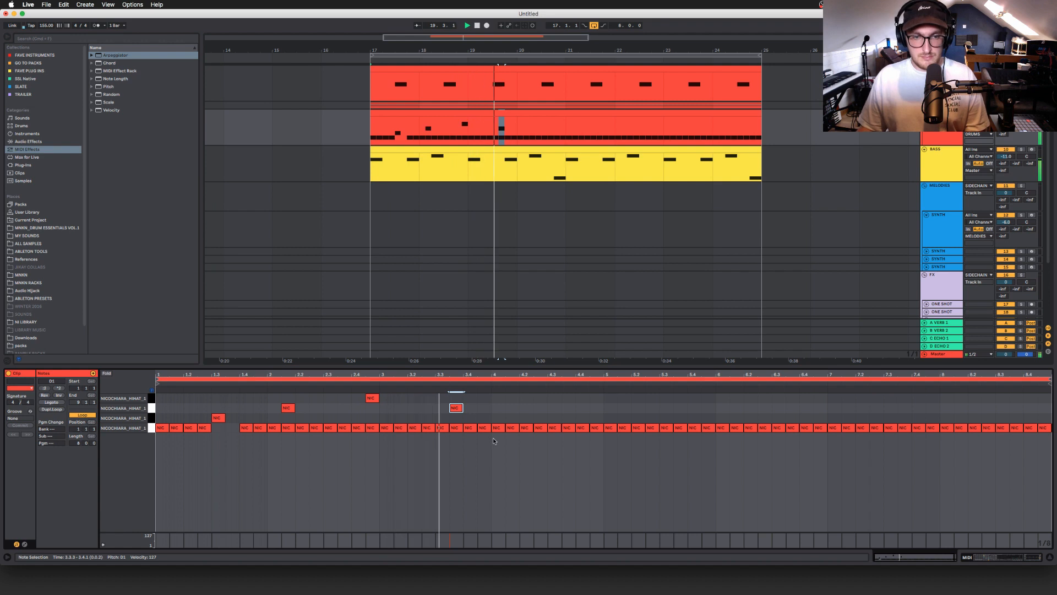
pyautogui.click(596, 427)
pyautogui.click(597, 419)
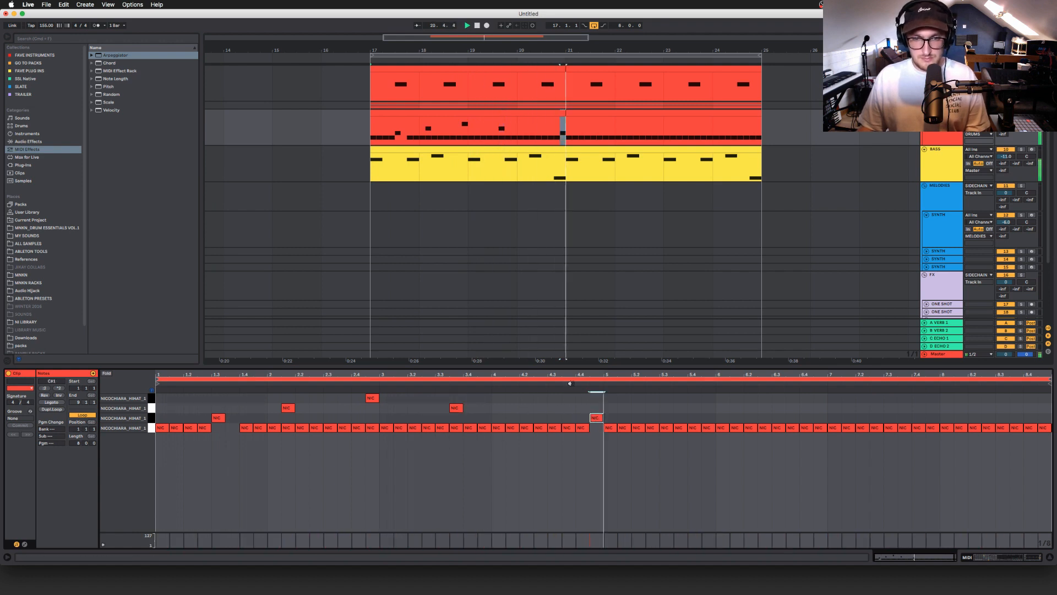
pyautogui.click(681, 398)
pyautogui.click(681, 428)
pyautogui.press('space')
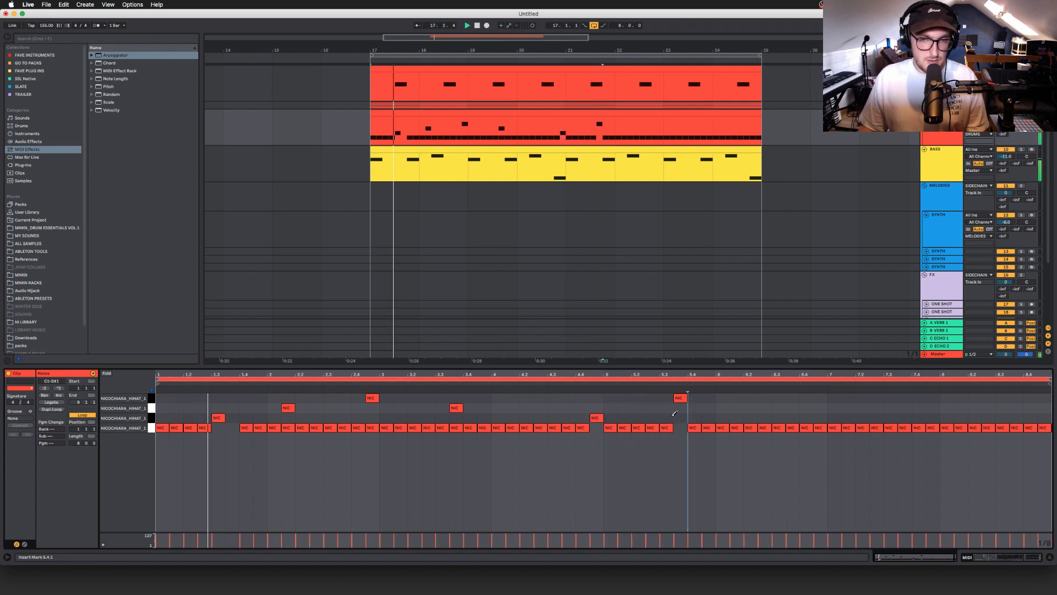
# - Shorten the hi-hat clip to its first four bars, consolidate it, turn on clip looping, and extend it to bar 25
pyautogui.moveTo(760, 127); pyautogui.dragTo(562, 131)
pyautogui.press('super+j')
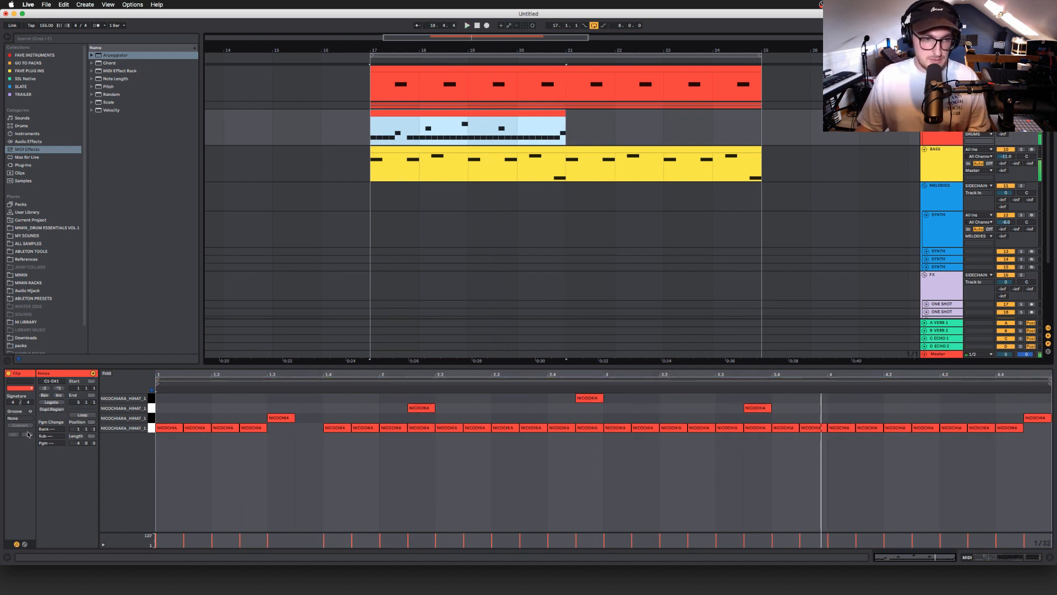
pyautogui.click(81, 414)
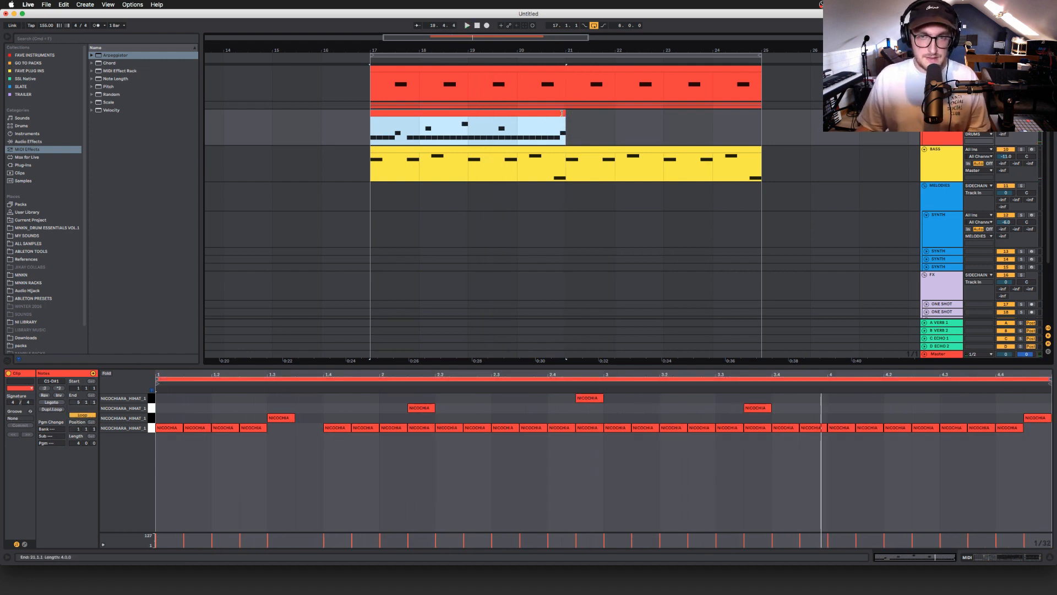
pyautogui.moveTo(567, 114); pyautogui.dragTo(751, 119)
pyautogui.press('space')
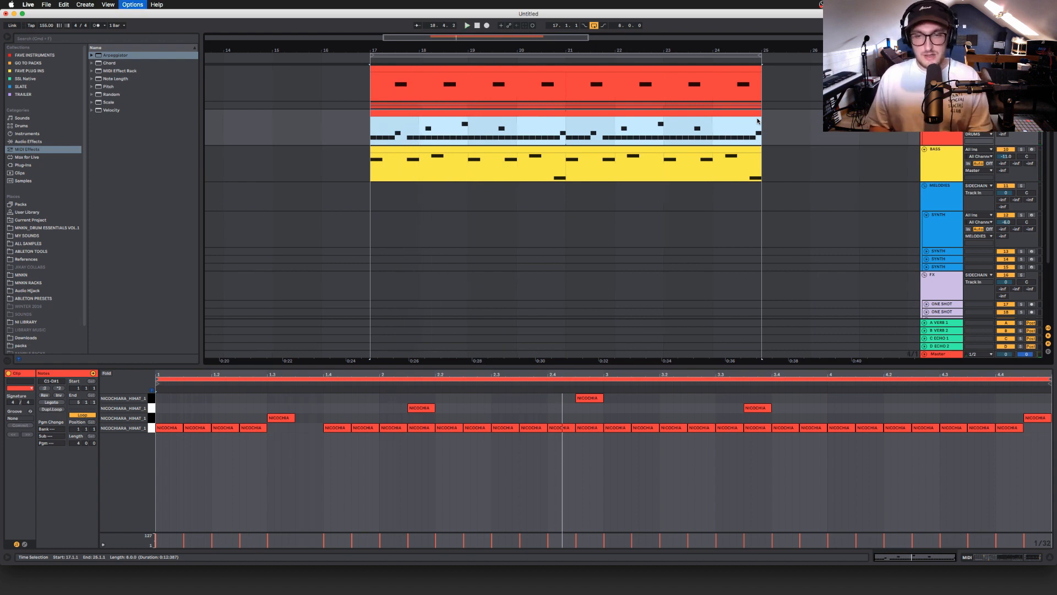
# - Return to the hi-hat Drum Rack and duplicate the +3 st hi-hat from pad D1 onto pad F#1
pyautogui.click(532, 479)
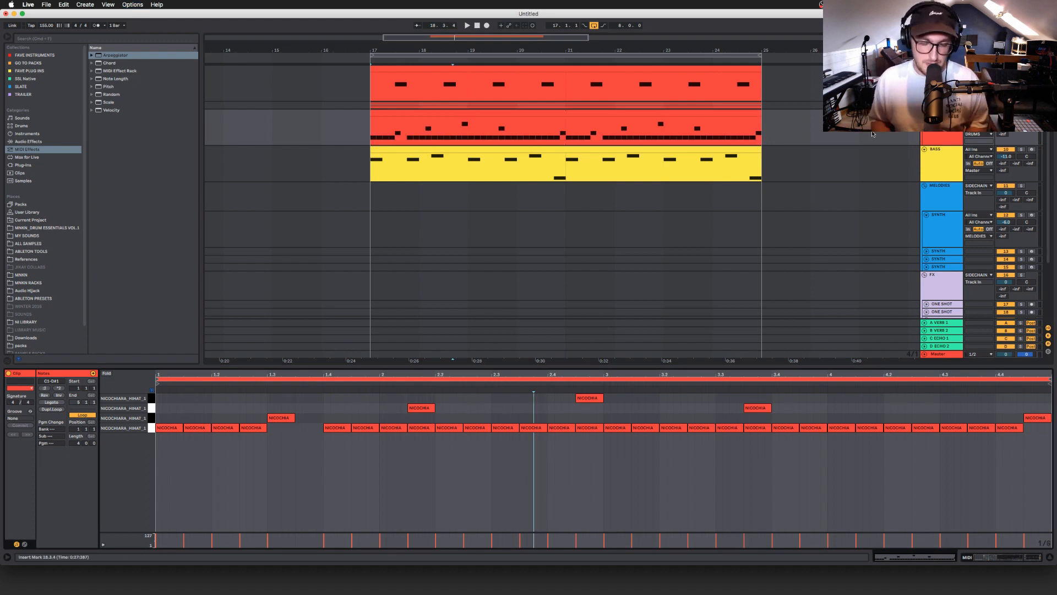
pyautogui.hotkey('shift', 'Tab')
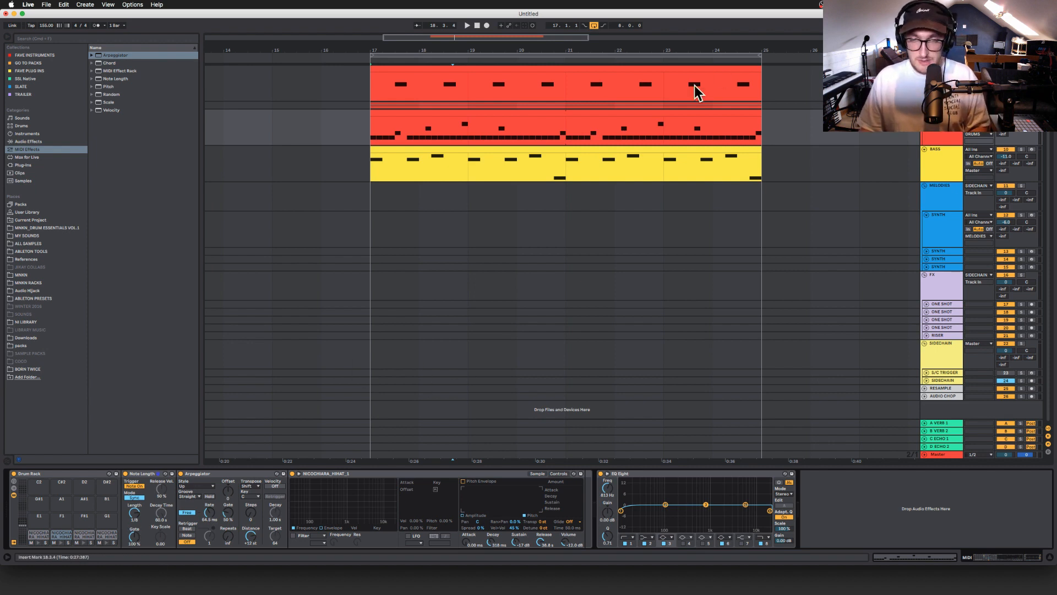
pyautogui.click(80, 538)
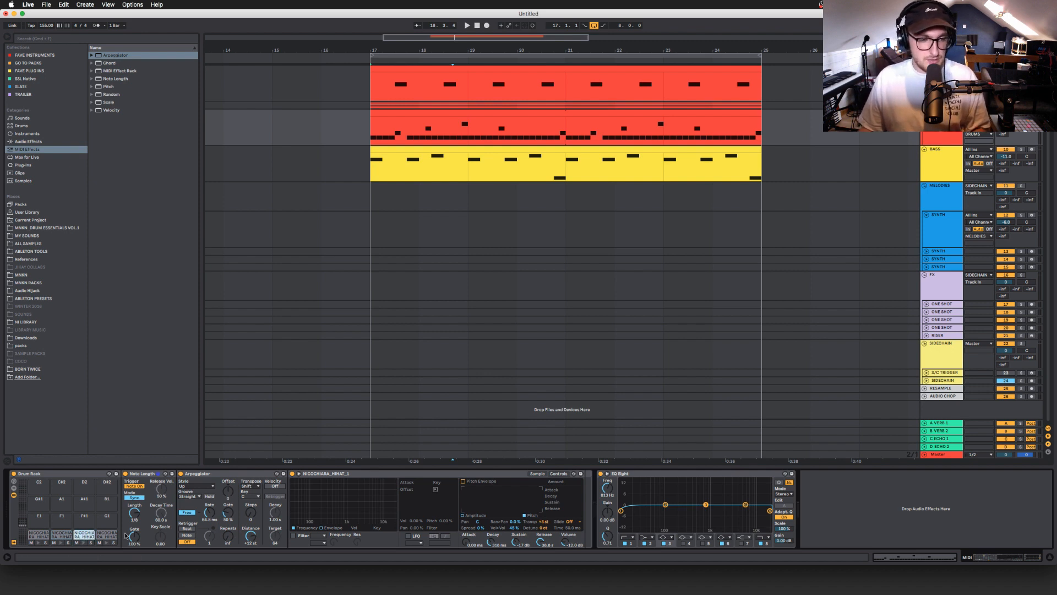
pyautogui.click(106, 536)
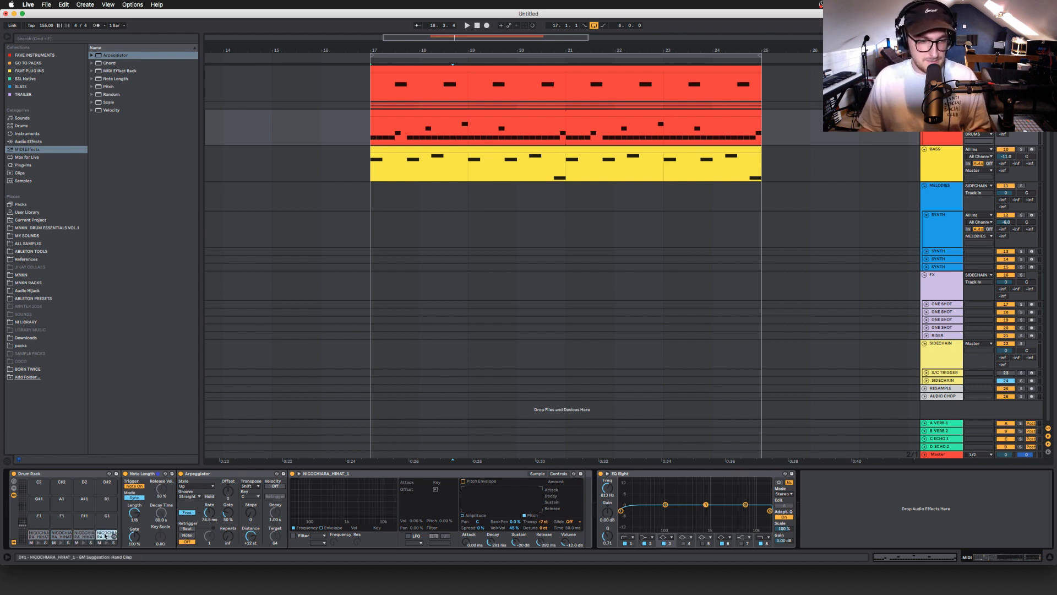
pyautogui.click(83, 536)
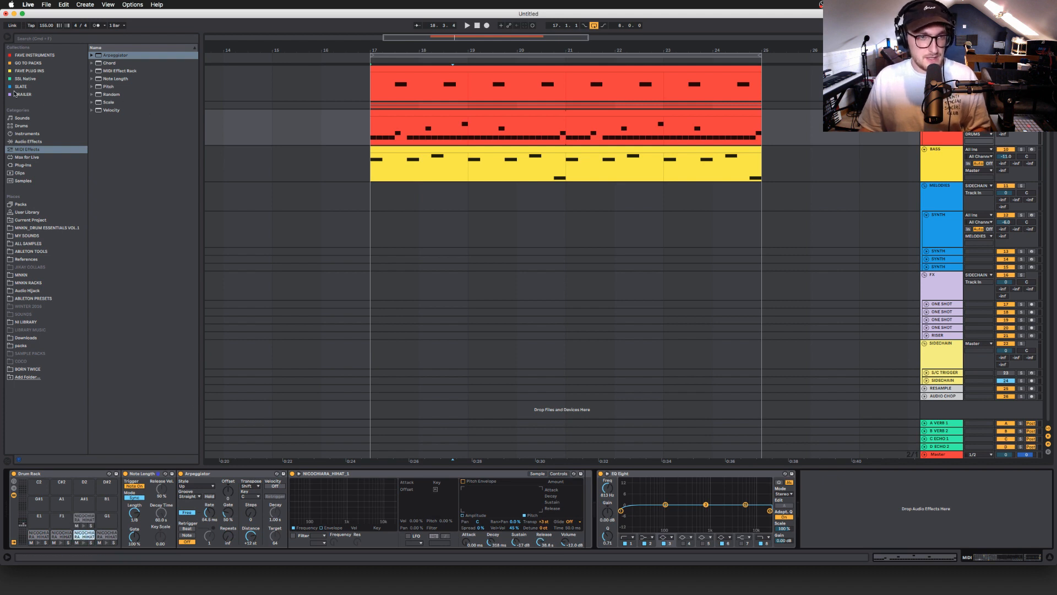
# - Look through the Max for Live MIDI and audio effects and add the LFO audio effect to the hi-hat on pad F#1
pyautogui.click(29, 157)
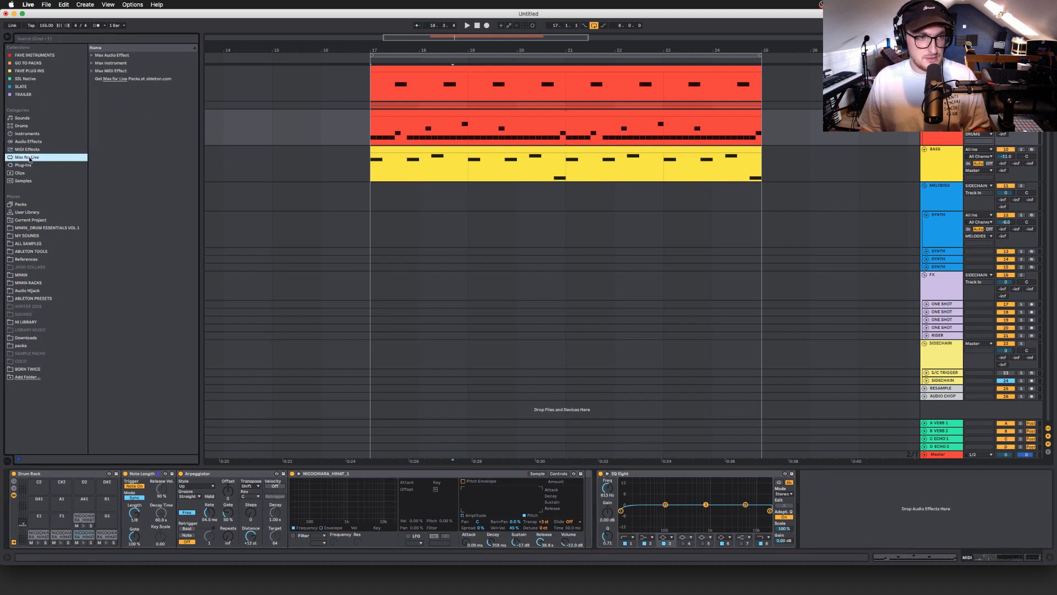
pyautogui.click(92, 71)
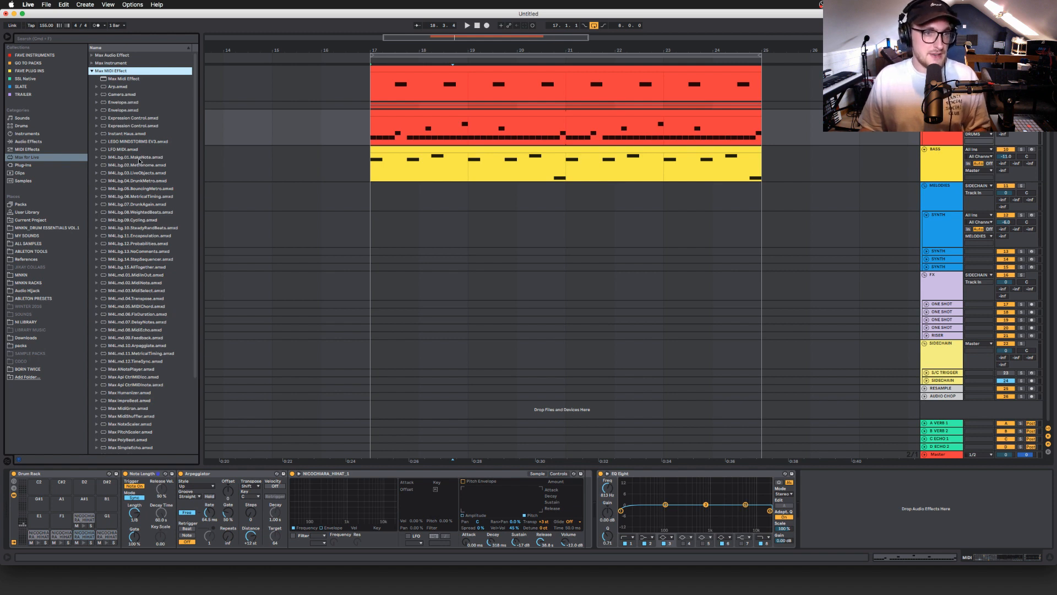
pyautogui.click(129, 150)
pyautogui.scroll(-2, 132, 174)
pyautogui.scroll(2, 132, 174)
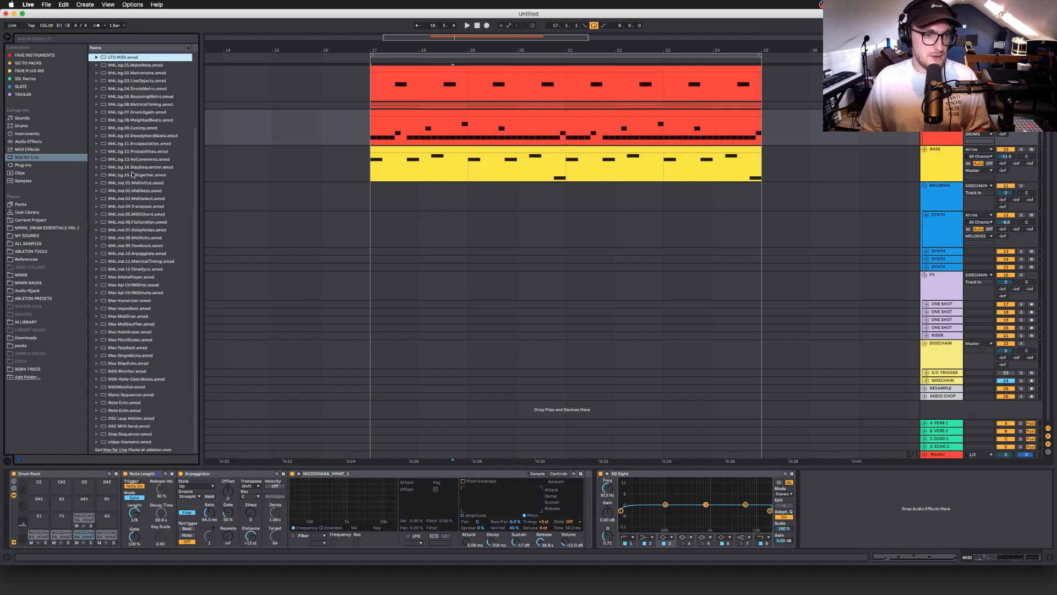
pyautogui.scroll(-1, 106, 69)
pyautogui.scroll(1, 91, 63)
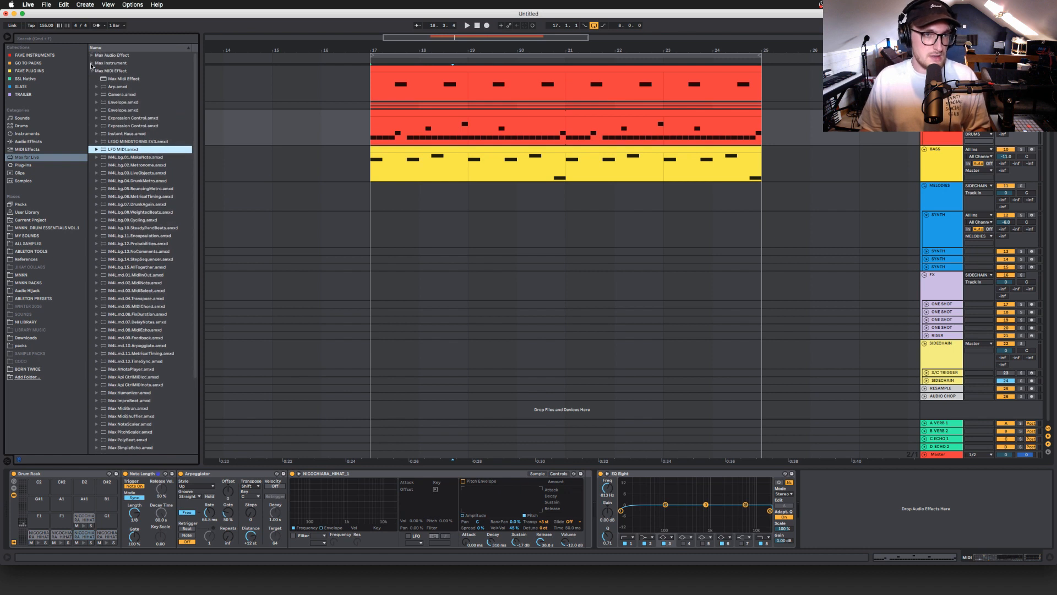
pyautogui.click(92, 56)
pyautogui.click(121, 329)
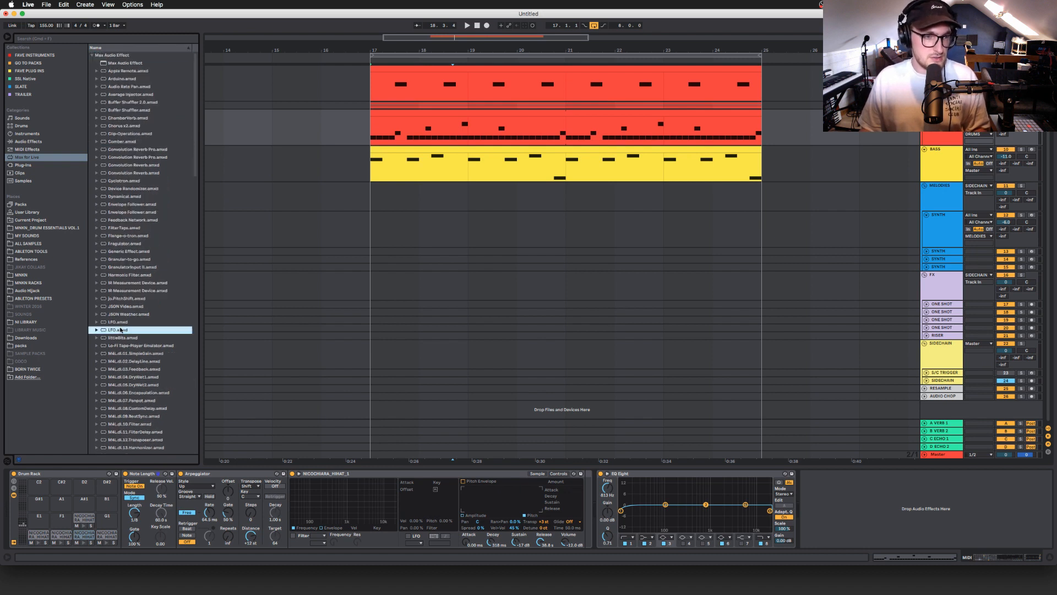
pyautogui.moveTo(110, 331); pyautogui.dragTo(83, 517)
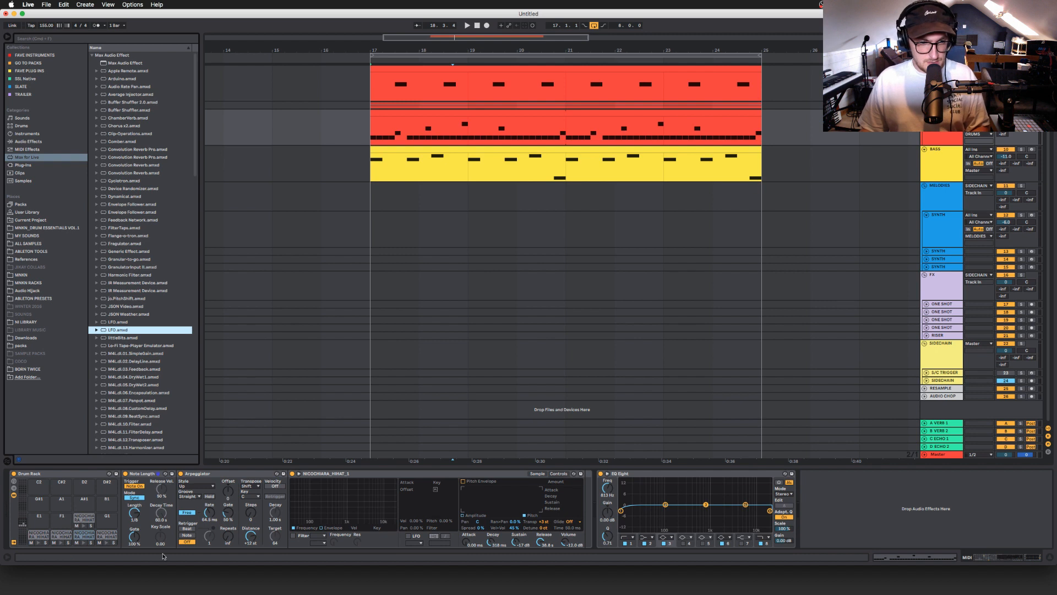
pyautogui.moveTo(164, 556); pyautogui.dragTo(83, 519)
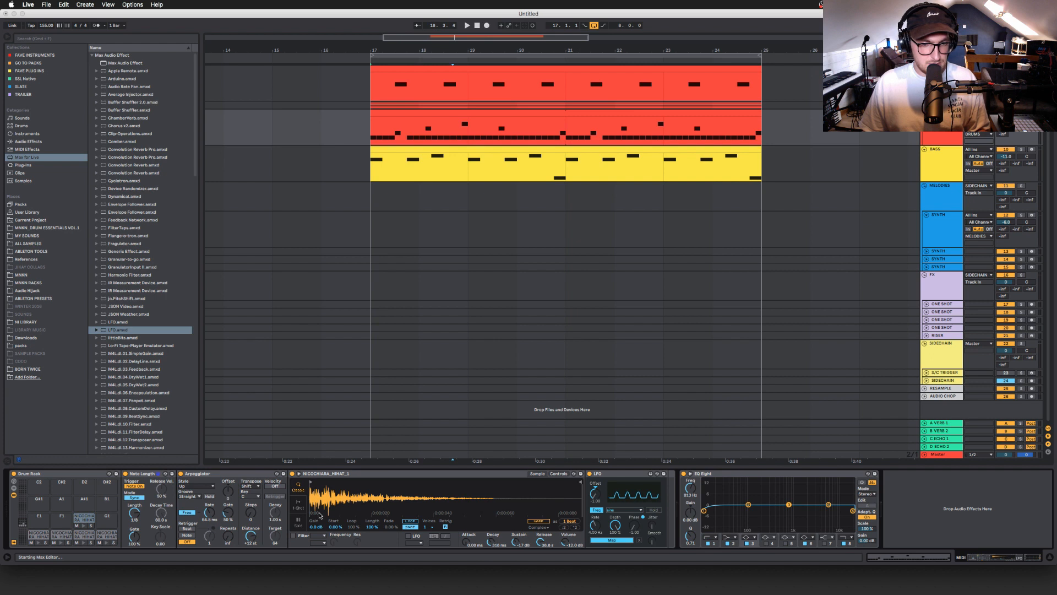
# - Map the LFO to the Simpler's Transpose, adjust its rate and offset, and reduce its depth for a subtle pitch movement
pyautogui.click(558, 473)
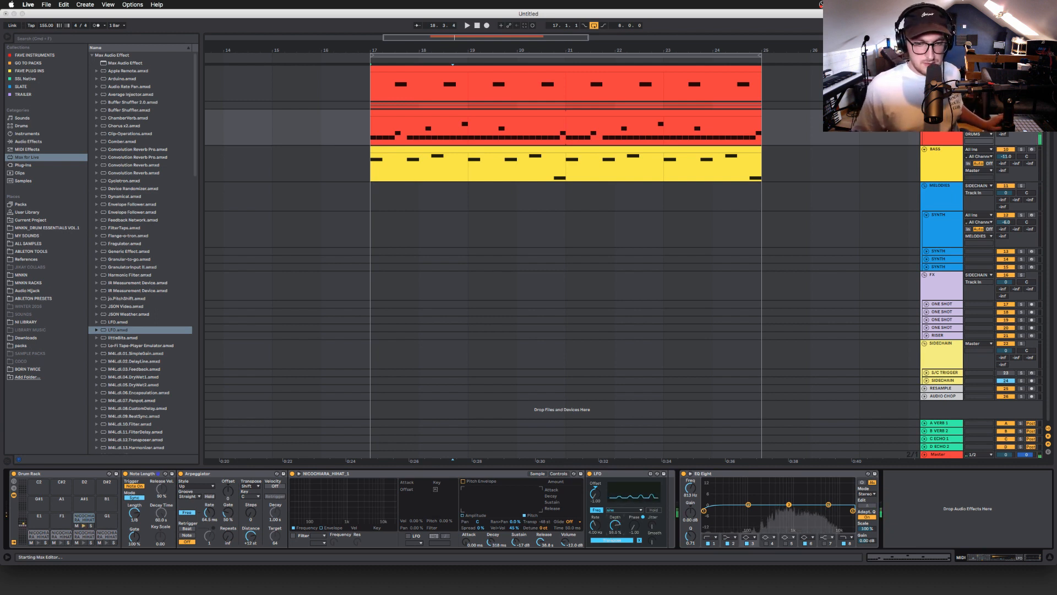
pyautogui.moveTo(615, 525)
pyautogui.mouseDown()
pyautogui.moveTo(615, 545)
pyautogui.moveTo(599, 548)
pyautogui.moveTo(615, 535)
pyautogui.moveTo(615, 518)
pyautogui.mouseUp()
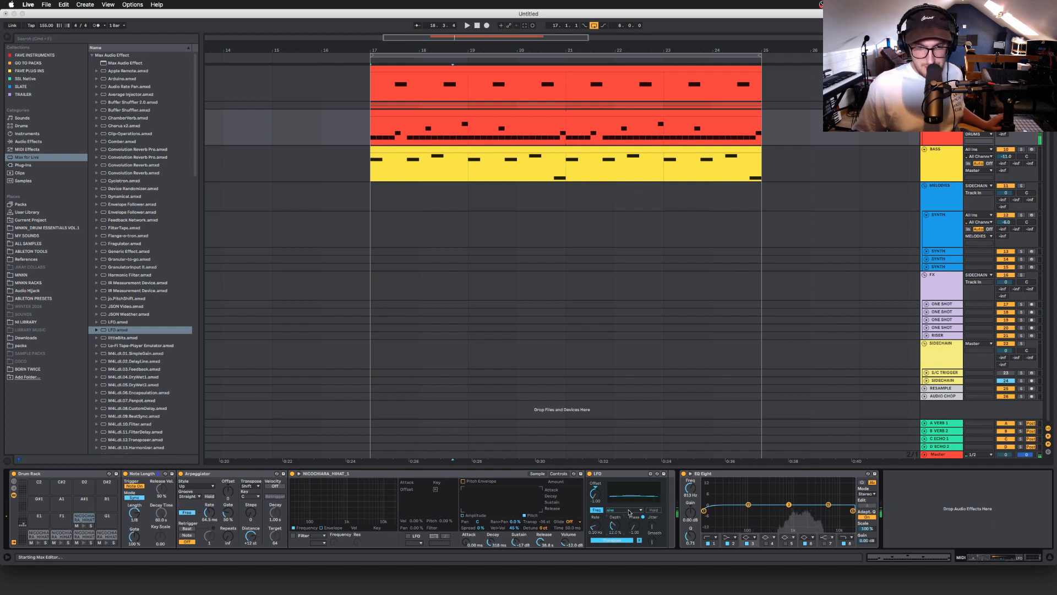
pyautogui.moveTo(600, 527); pyautogui.dragTo(600, 512)
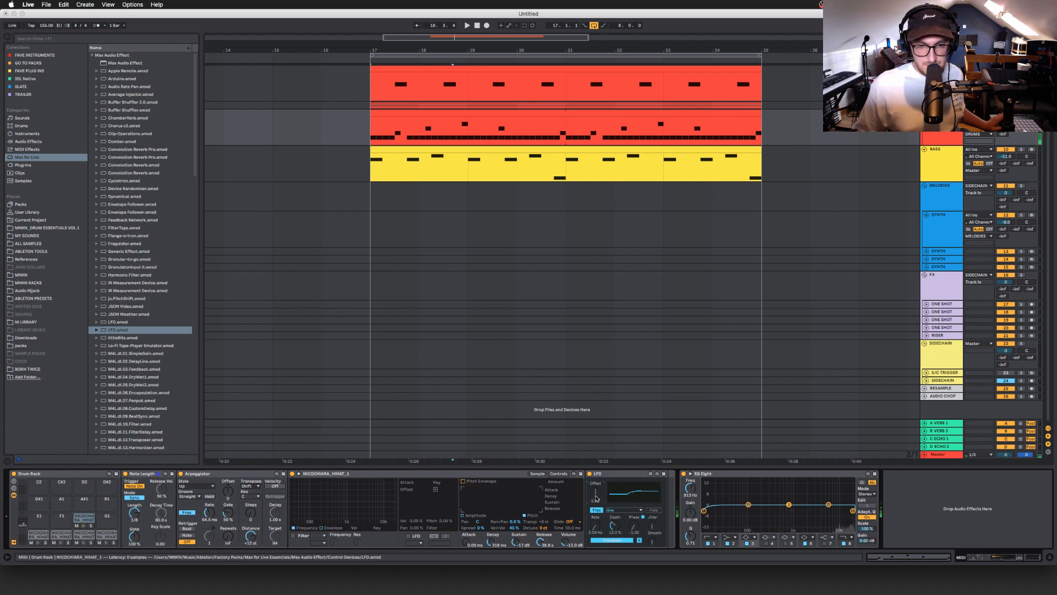
pyautogui.moveTo(614, 526); pyautogui.dragTo(616, 552)
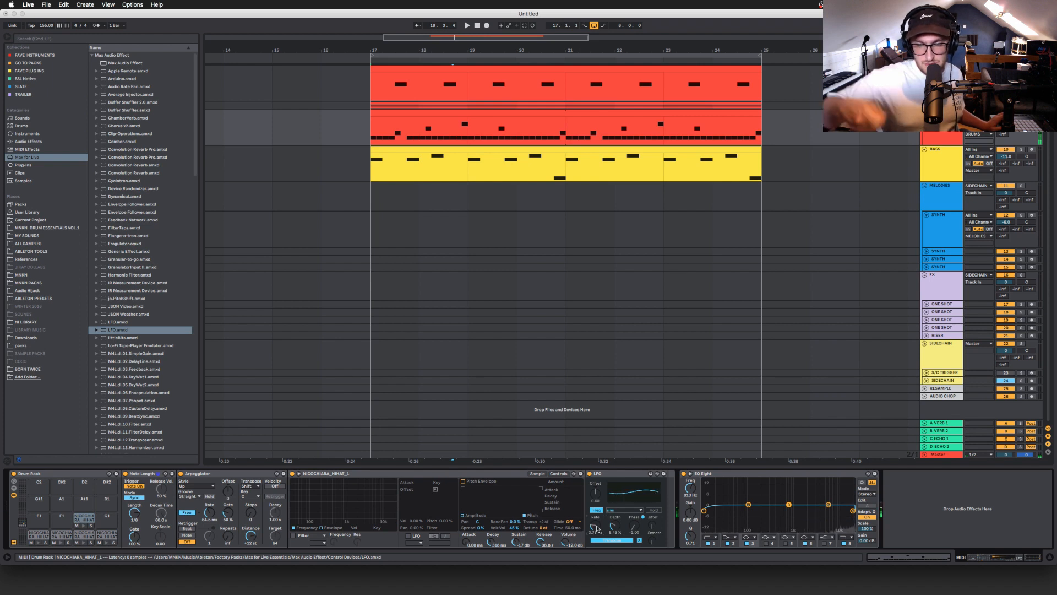
pyautogui.moveTo(613, 526); pyautogui.dragTo(613, 534)
# - Delete all C#1, D1 and D#1 roll notes from the hi-hat clip and add an F#1 roll note at 1.3.1
pyautogui.doubleClick(539, 139)
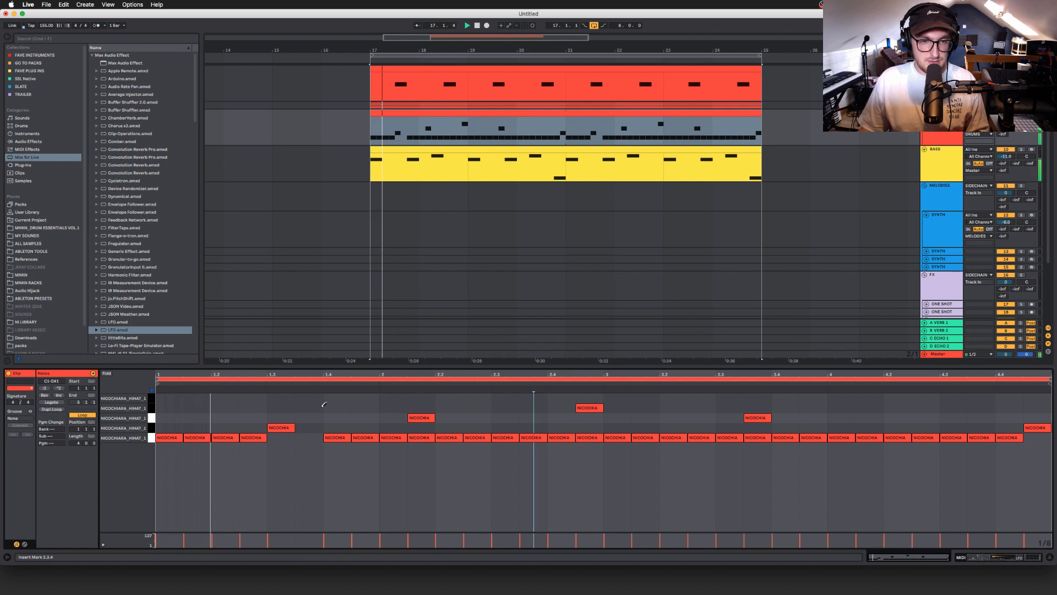
pyautogui.click(269, 427)
pyautogui.moveTo(150, 426); pyautogui.dragTo(151, 399)
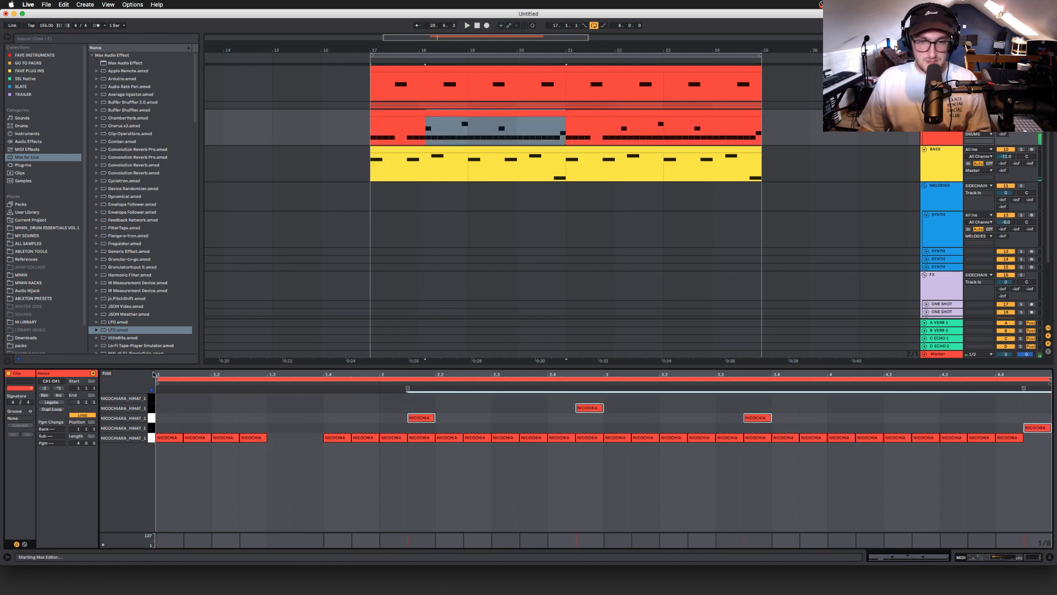
pyautogui.press('Delete')
pyautogui.click(281, 390)
pyautogui.click(277, 398)
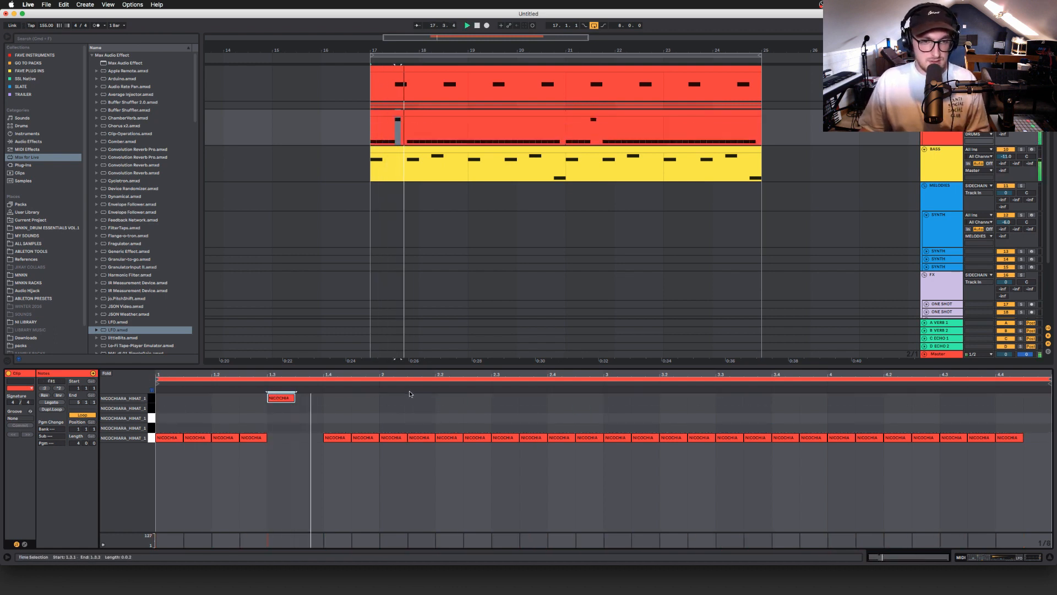
# - Try an F#1 roll note at 2.4.3, move it to 2.4.1 instead, and play the loop
pyautogui.click(594, 397)
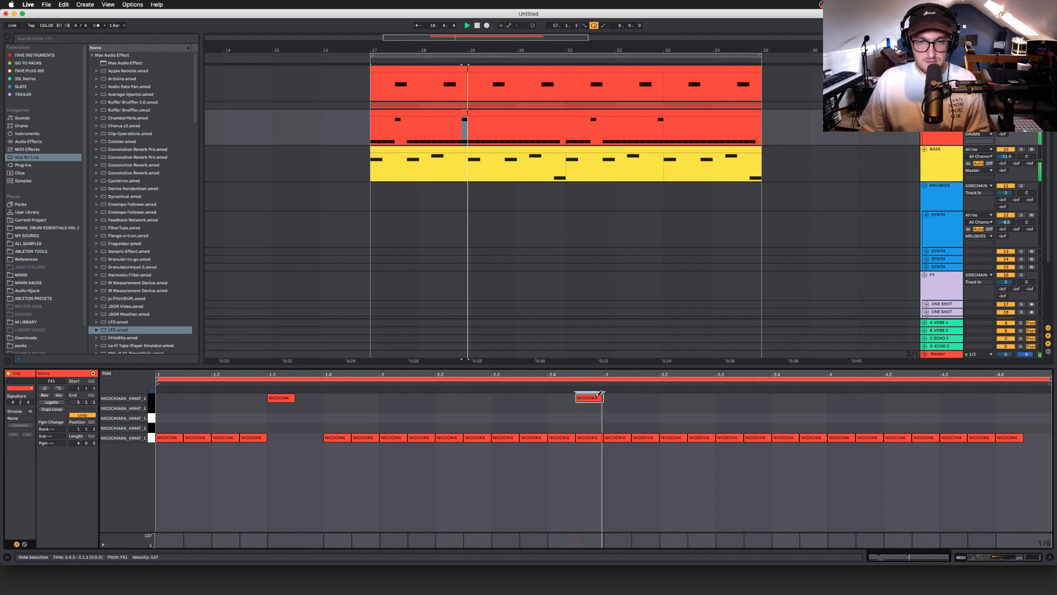
pyautogui.press('space')
pyautogui.click(593, 397)
pyautogui.click(560, 397)
pyautogui.press('space')
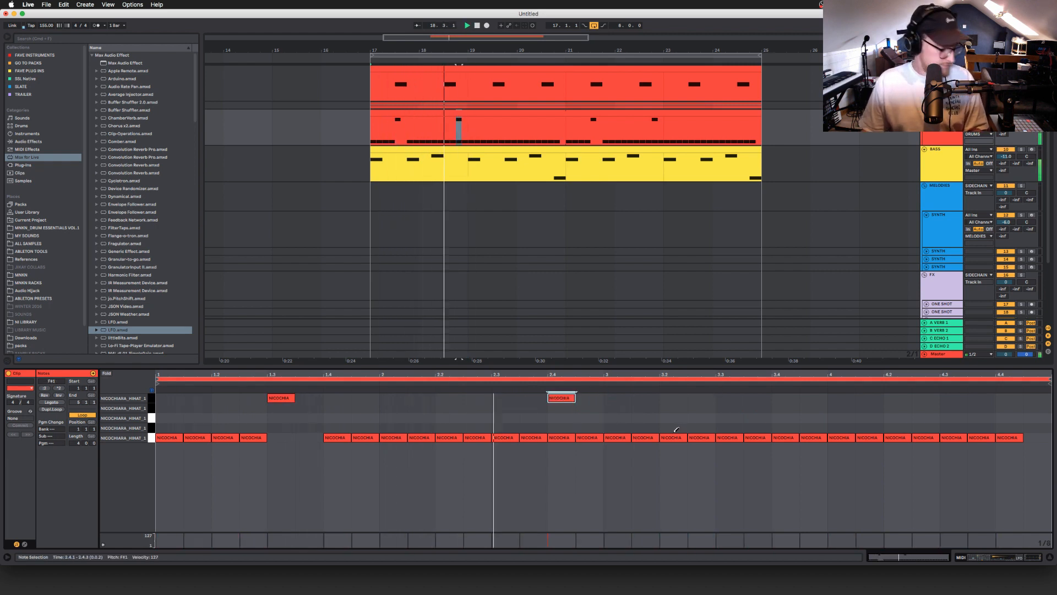
# - Add F#1 roll notes at 3.4.1 and 4.4.3 and a D1 roll note at 2.1.3, and play the loop
pyautogui.click(784, 397)
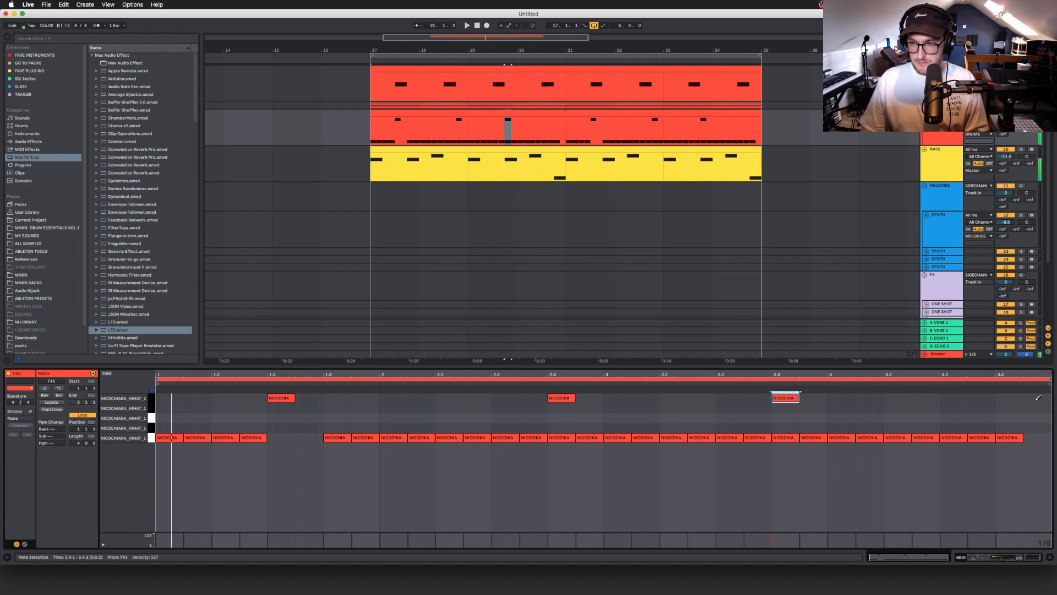
pyautogui.click(1038, 398)
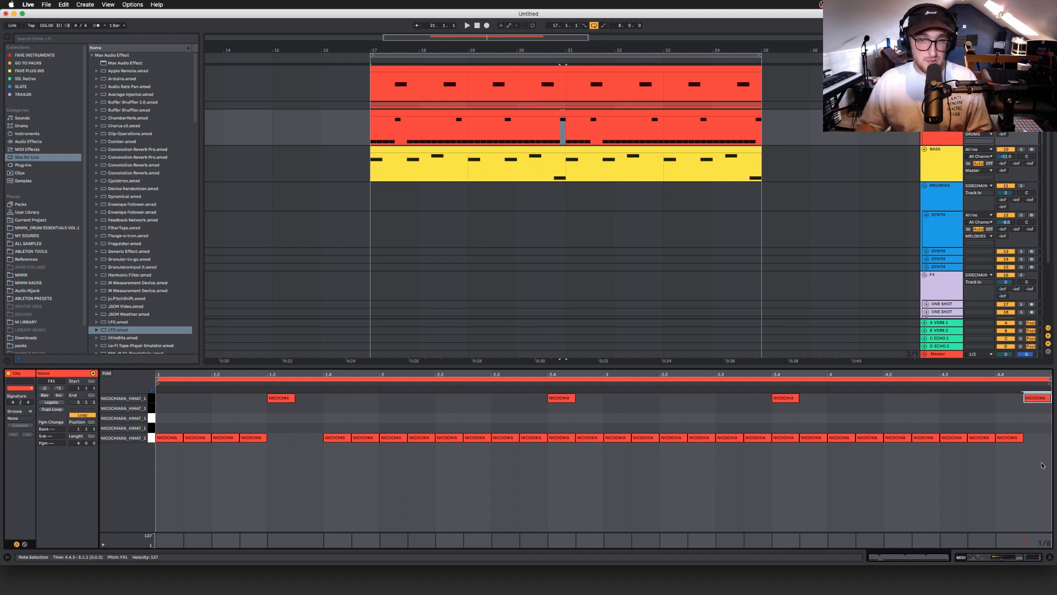
pyautogui.click(431, 416)
pyautogui.press('space')
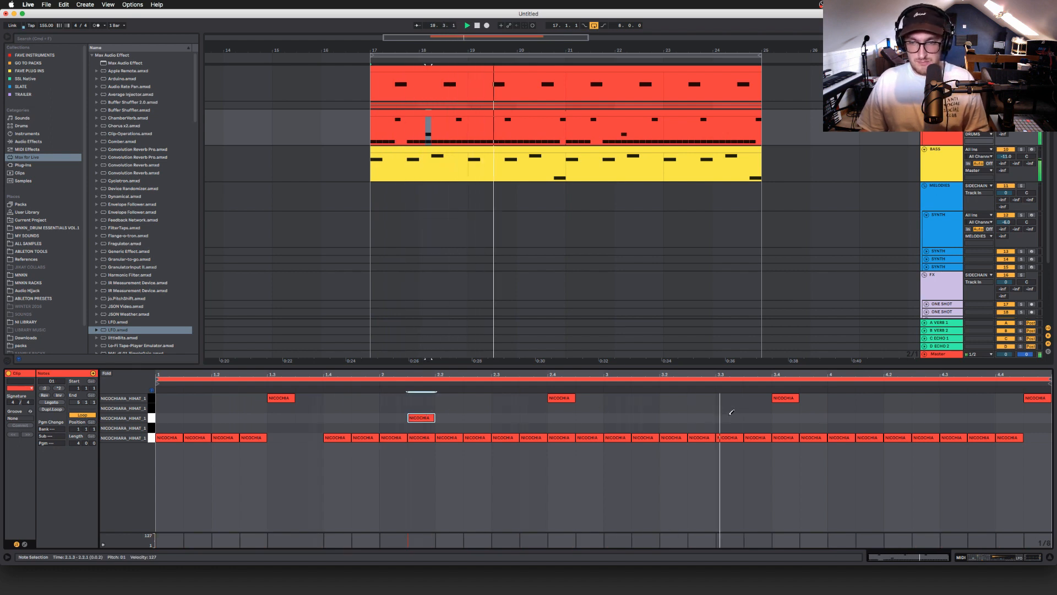
# - Add a D1 roll note at 3.2.3 in the hi-hat clip and play the loop
pyautogui.click(695, 417)
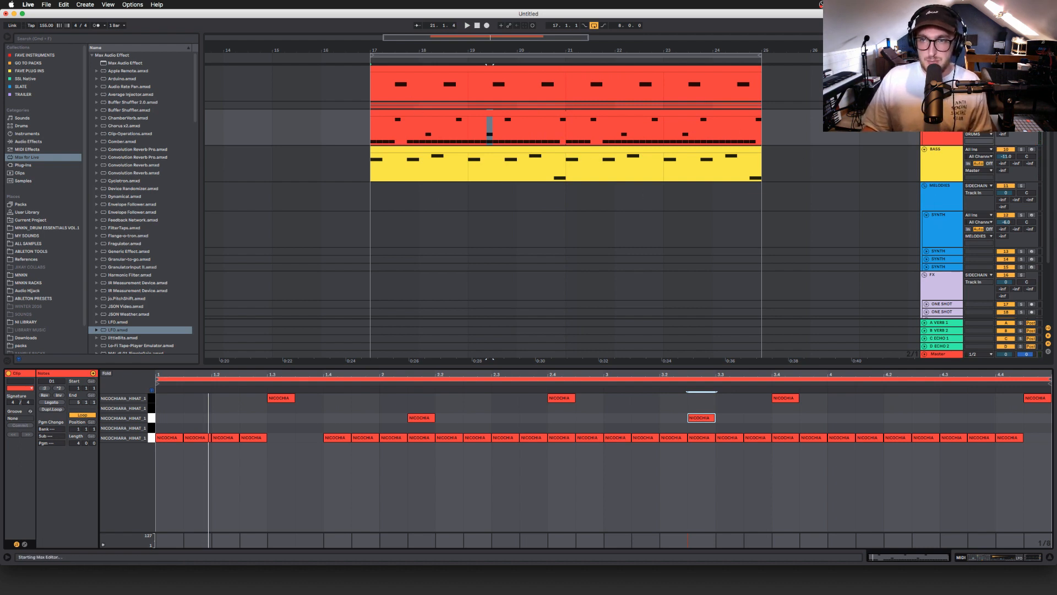
# - Raise the rate of the hi-hat pad's LFO, switch its waveform to up, and fine-tune its depth while the loop plays
pyautogui.hotkey('shift', 'Tab')
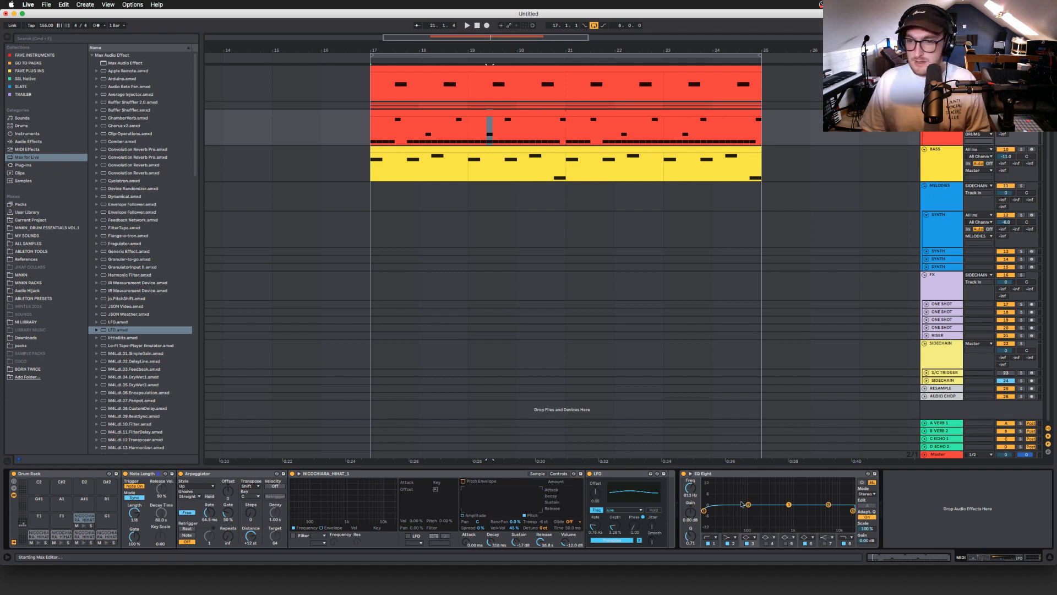
pyautogui.click(620, 474)
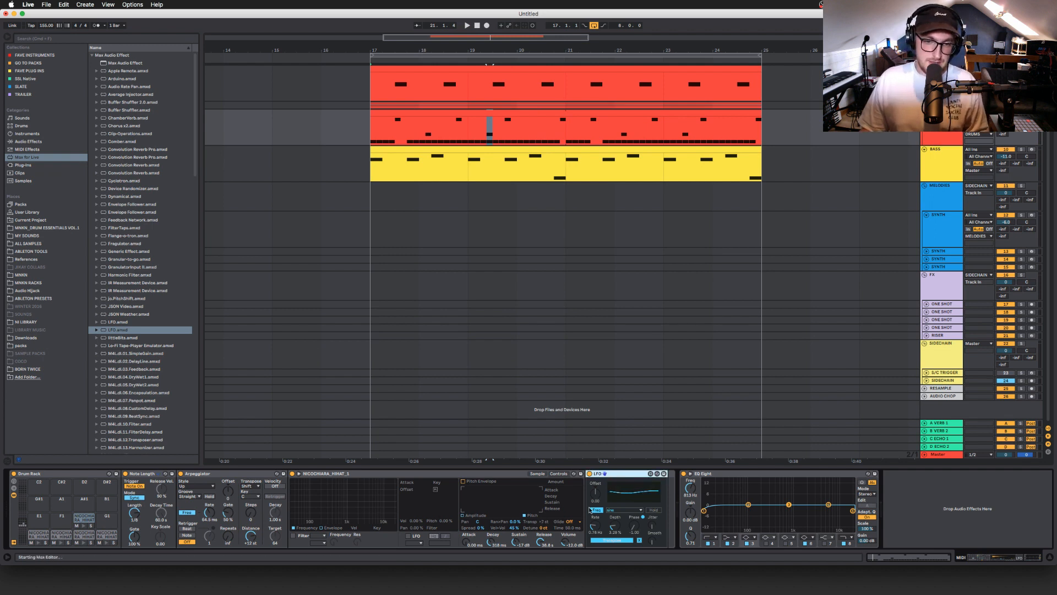
pyautogui.moveTo(596, 526); pyautogui.dragTo(595, 522)
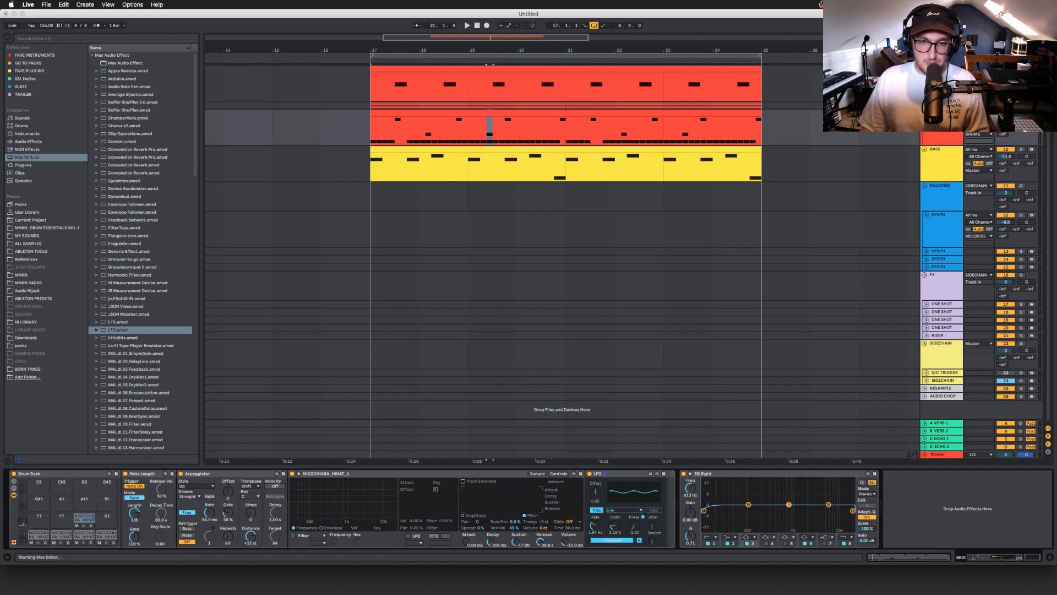
pyautogui.click(640, 511)
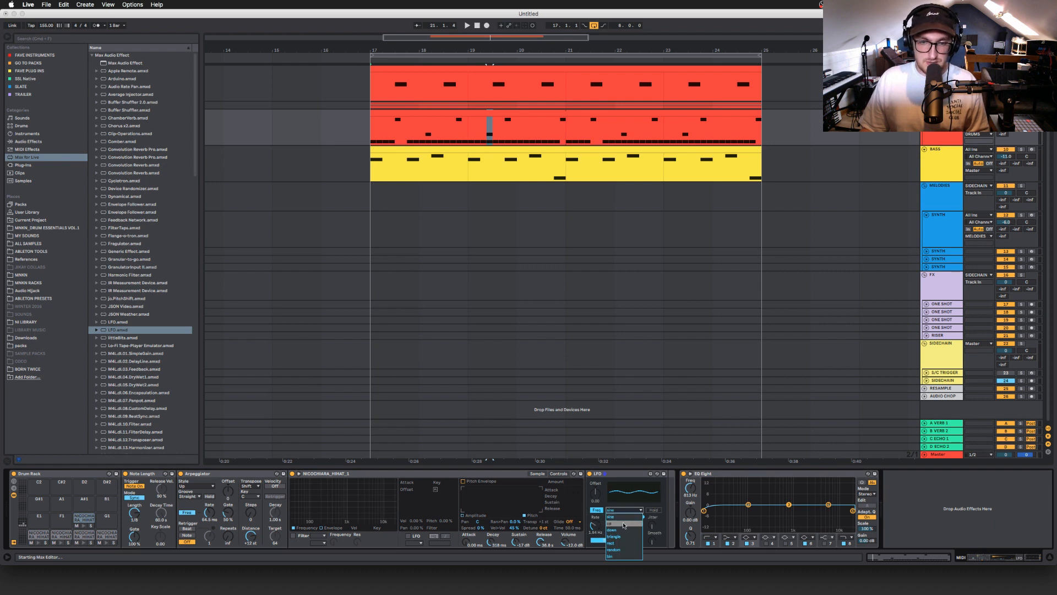
pyautogui.click(624, 522)
pyautogui.press('space')
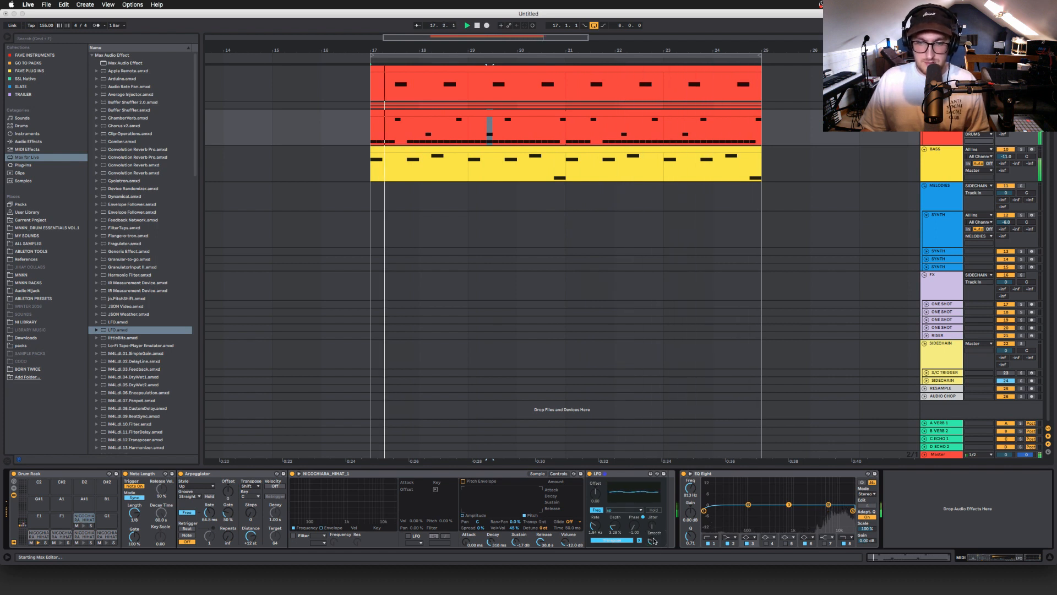
pyautogui.moveTo(616, 529); pyautogui.dragTo(616, 526)
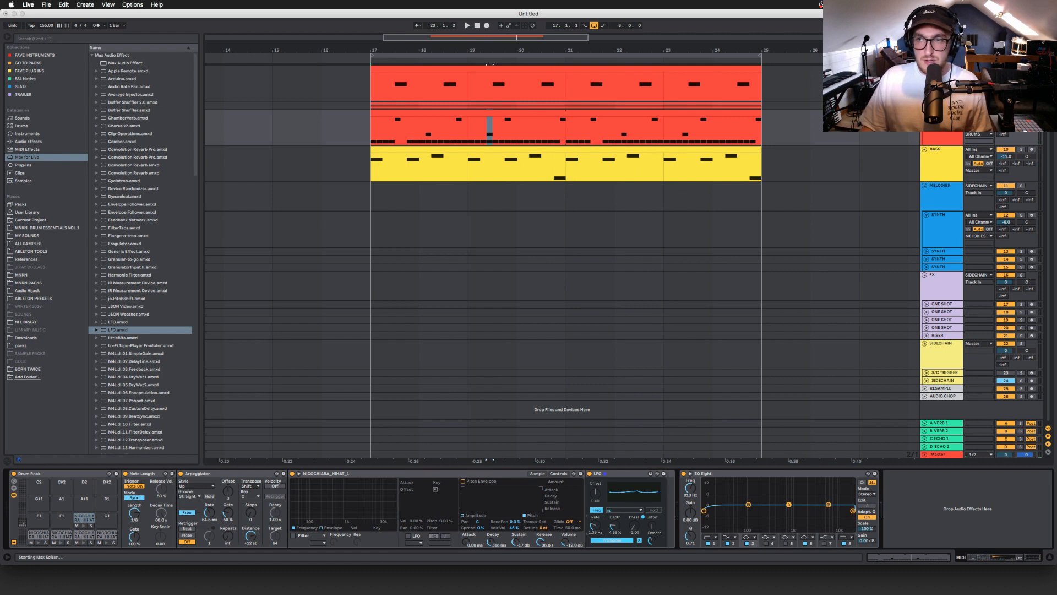
# - Unfold the drum tracks and examine the devices on the individual hat tracks and the HI HATS group
pyautogui.keyDown('alt'); pyautogui.click(926, 113); pyautogui.keyUp('alt')
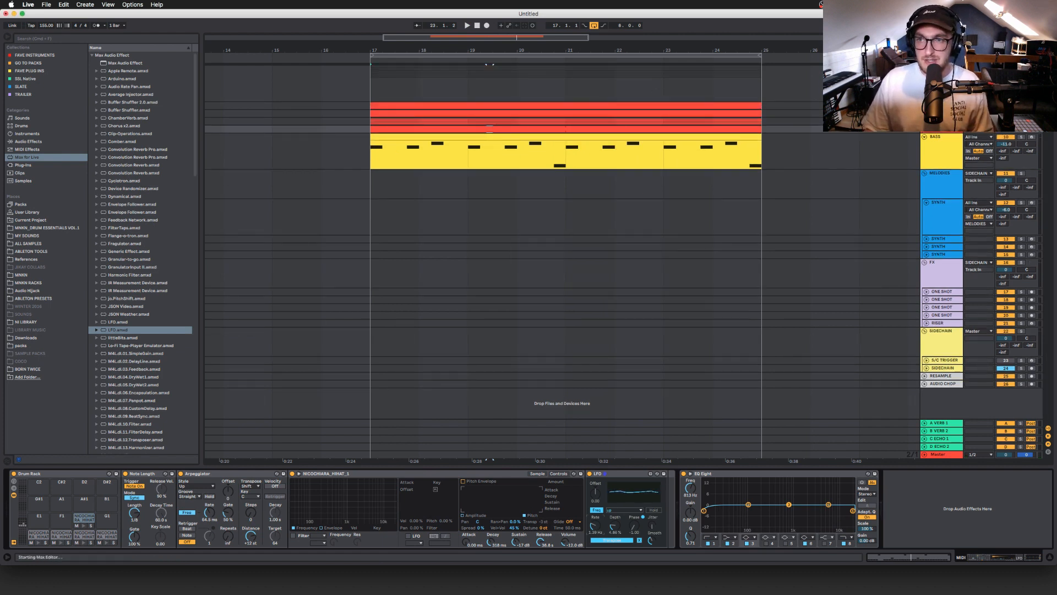
pyautogui.keyDown('alt'); pyautogui.click(926, 113); pyautogui.keyUp('alt')
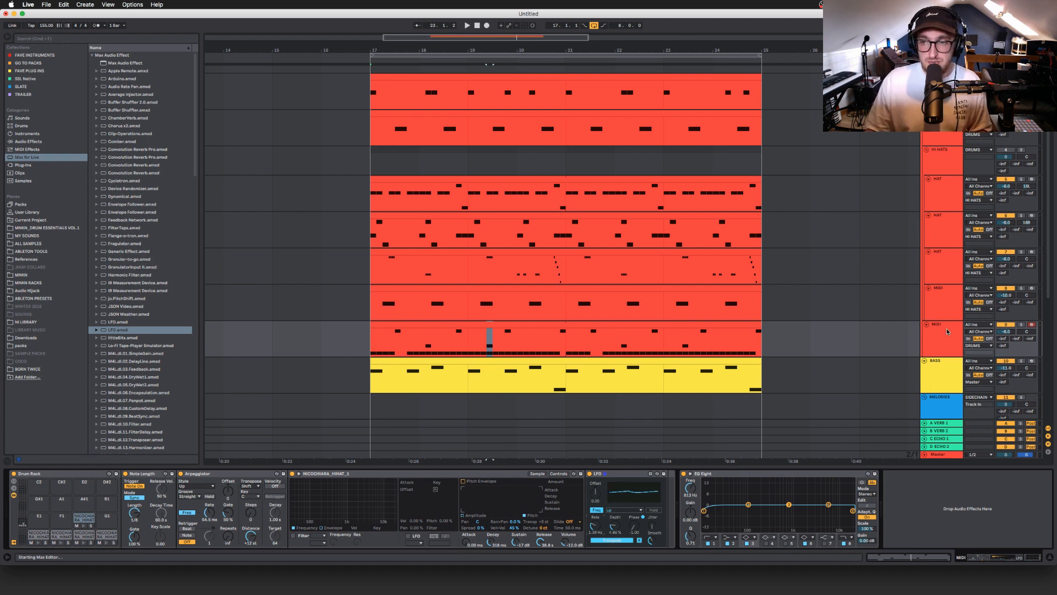
pyautogui.click(943, 303)
pyautogui.click(948, 270)
pyautogui.click(943, 234)
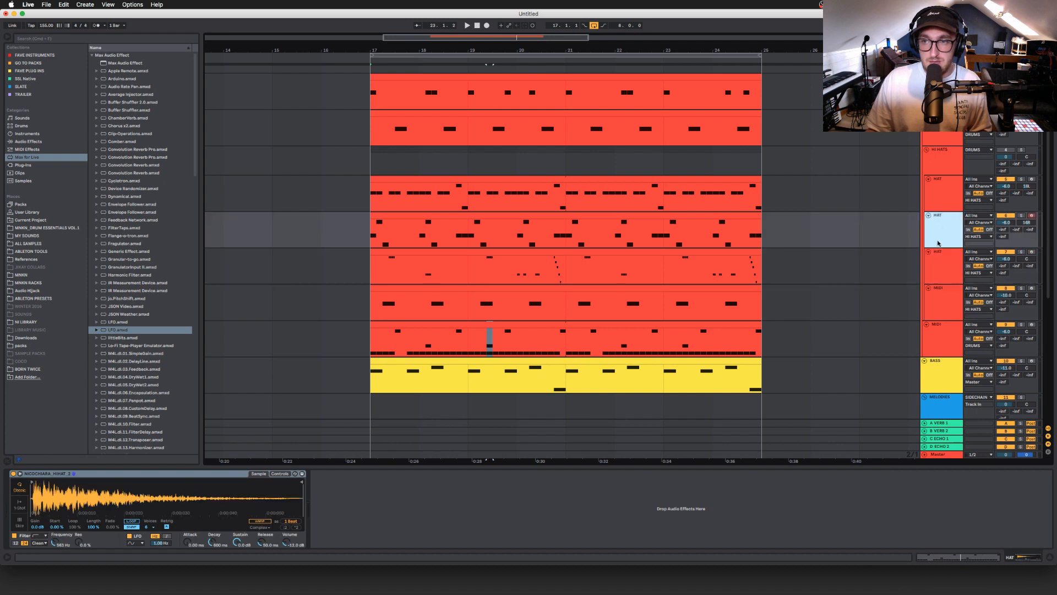
pyautogui.click(938, 200)
pyautogui.click(943, 229)
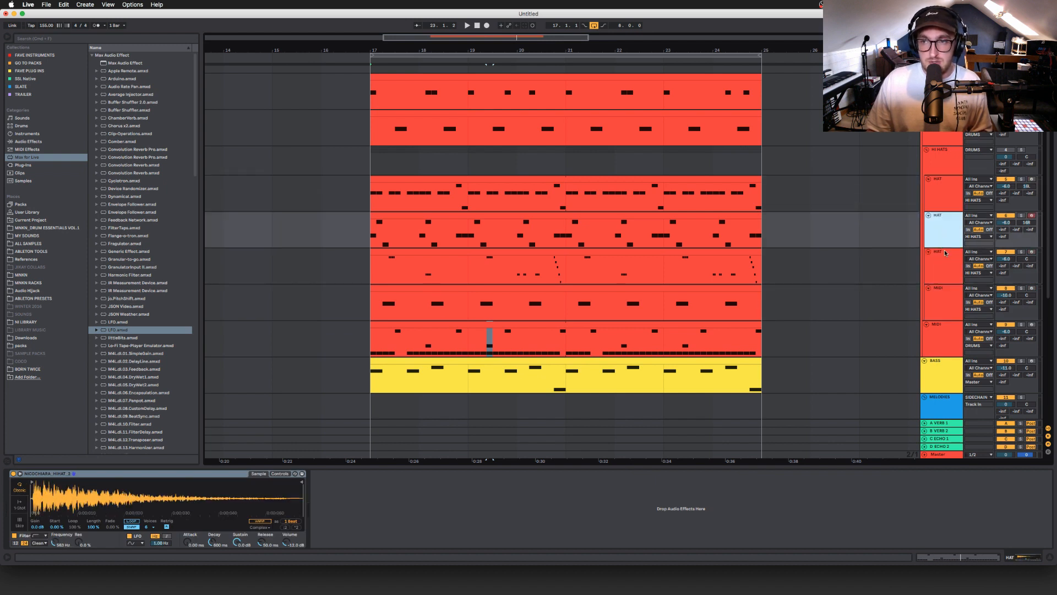
pyautogui.click(942, 272)
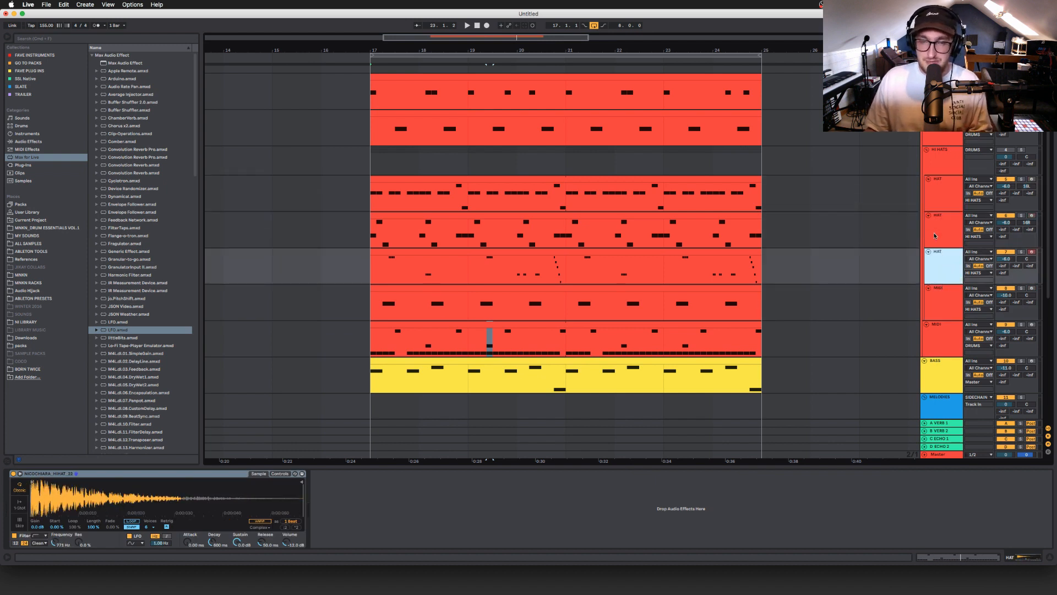
pyautogui.click(940, 169)
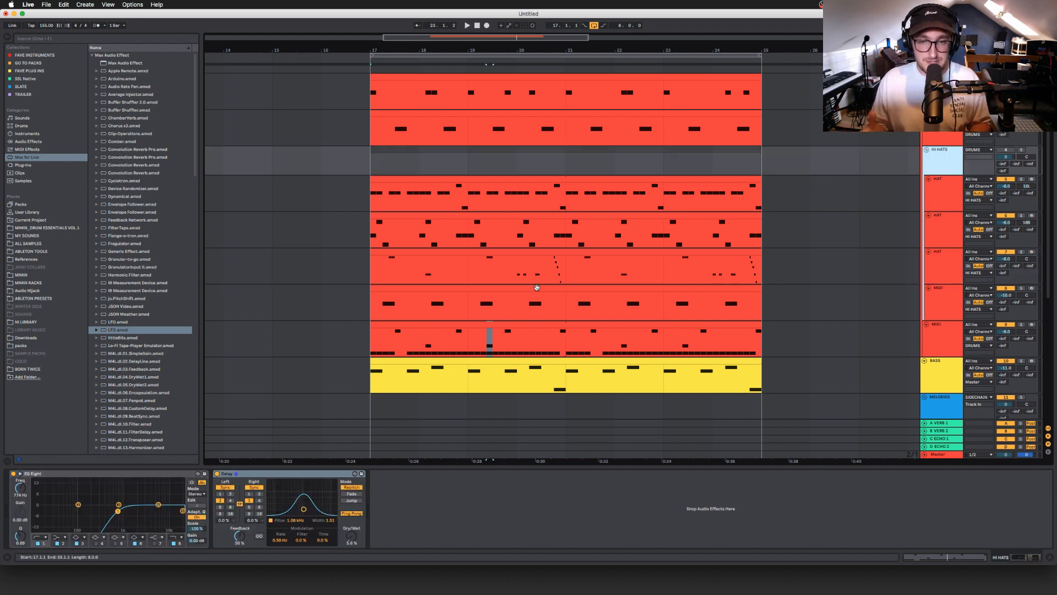